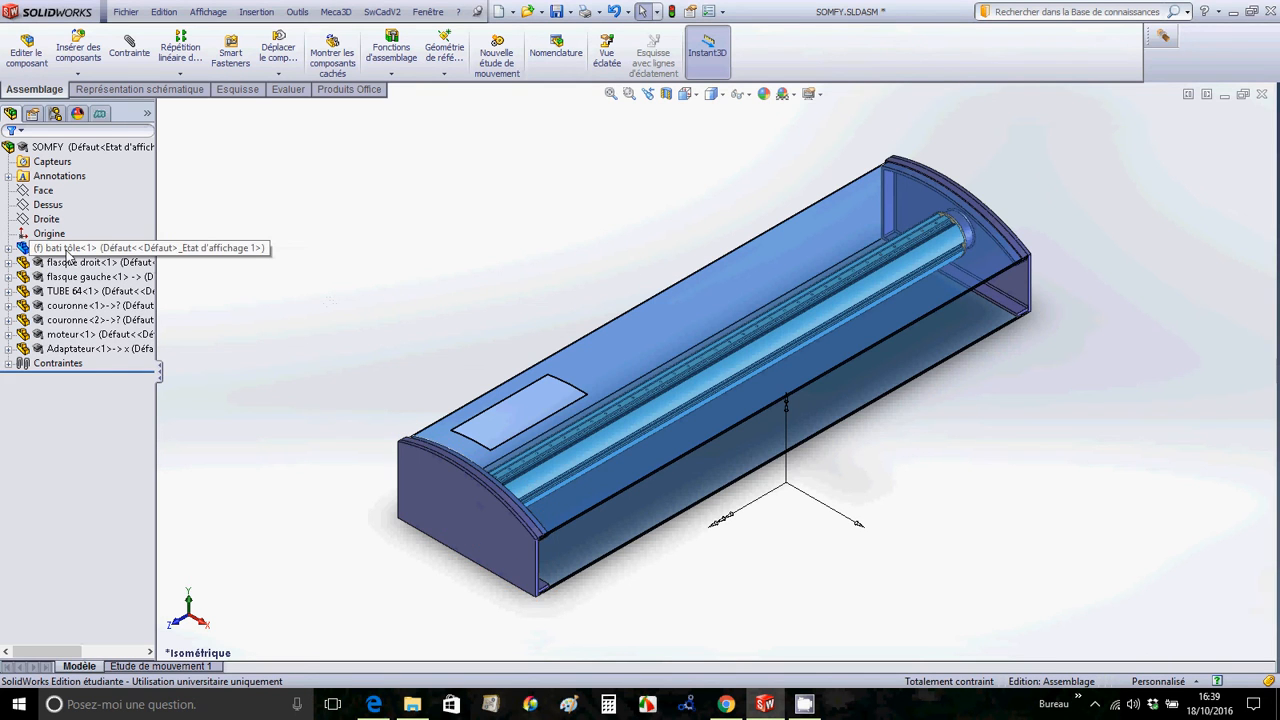
Hide the bati tôle, flasque droit and flasque gauche components in the assembly.
{"action": "right_click", "coordinate": [70, 252]}
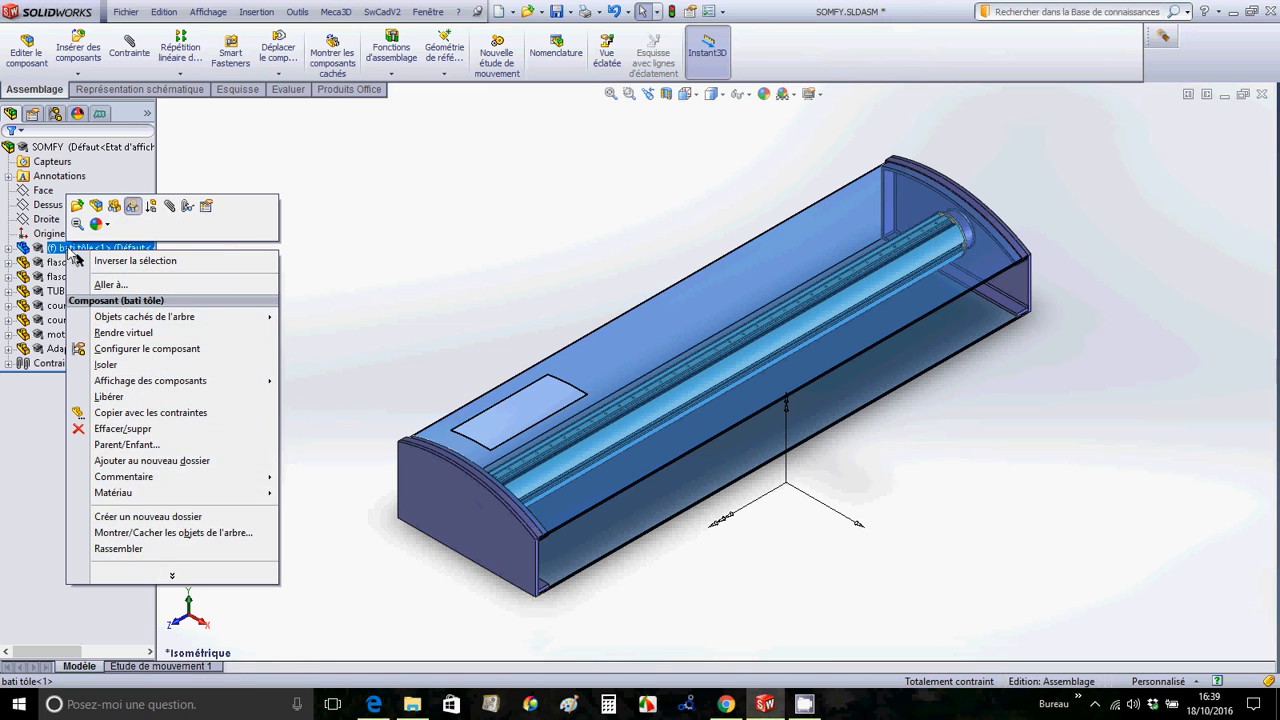
{"action": "left_click", "coordinate": [114, 207]}
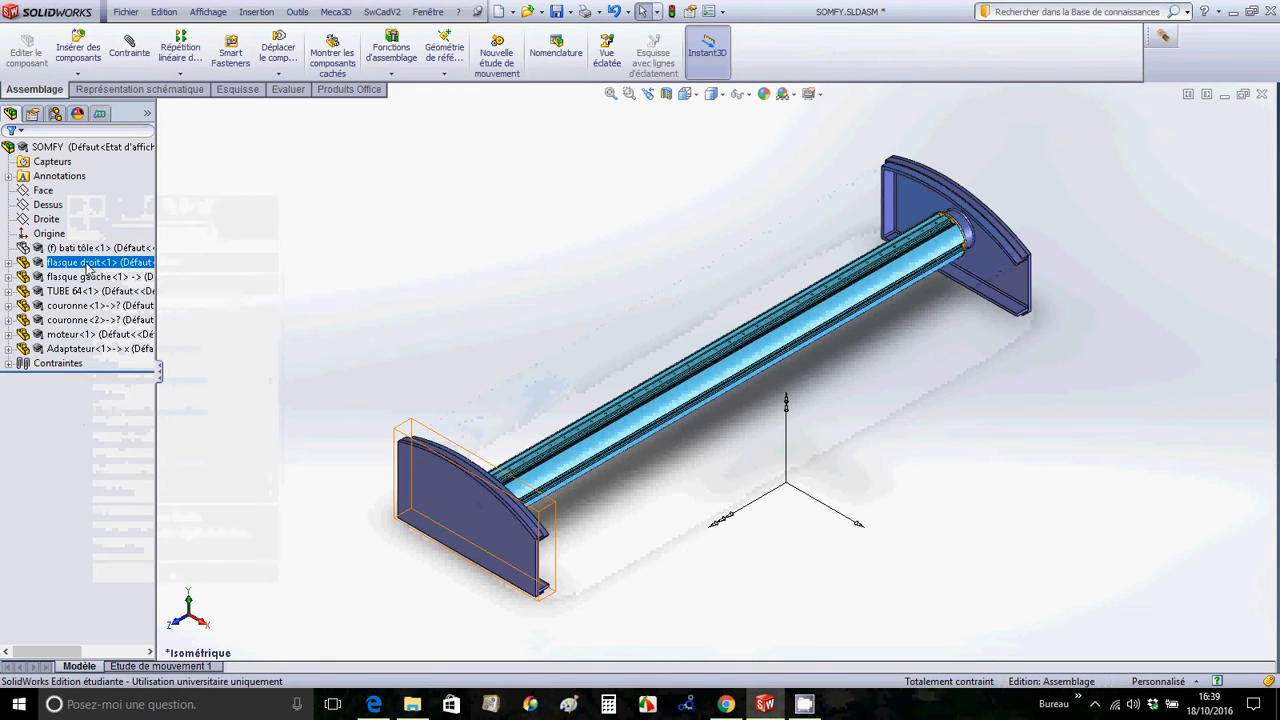
{"action": "right_click", "coordinate": [88, 266]}
{"action": "left_click", "coordinate": [136, 222]}
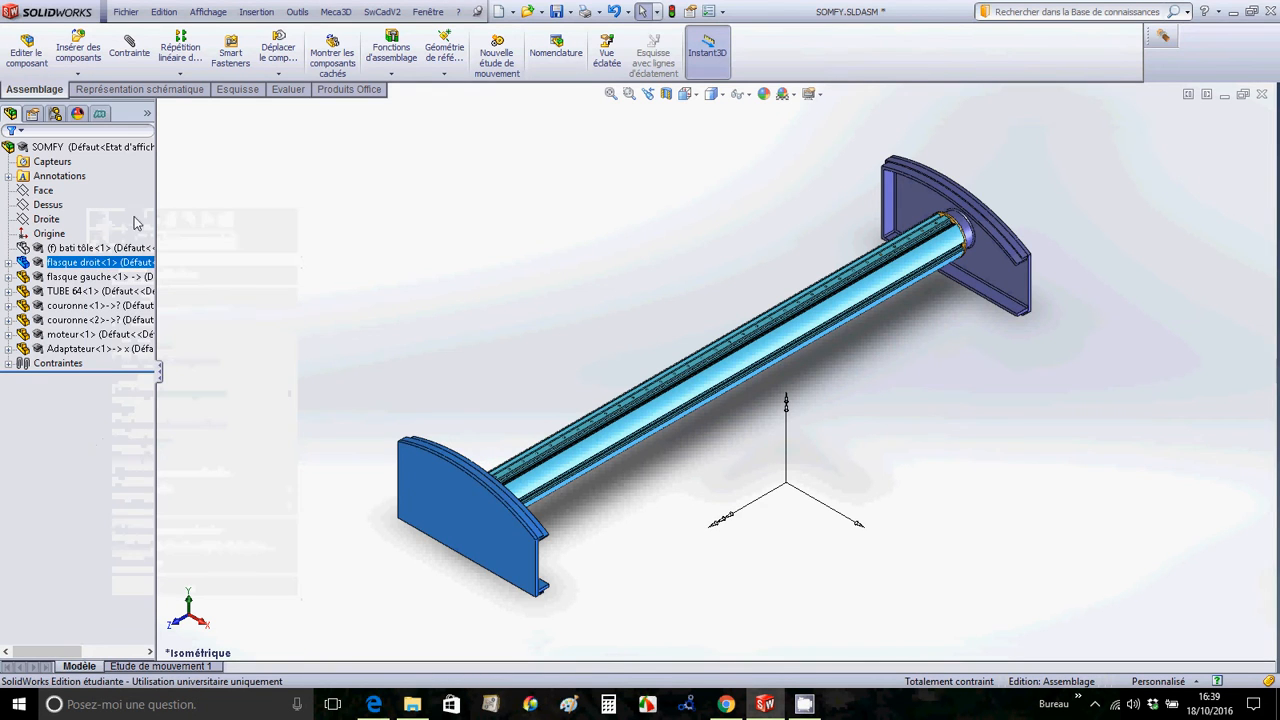
{"action": "right_click", "coordinate": [93, 277]}
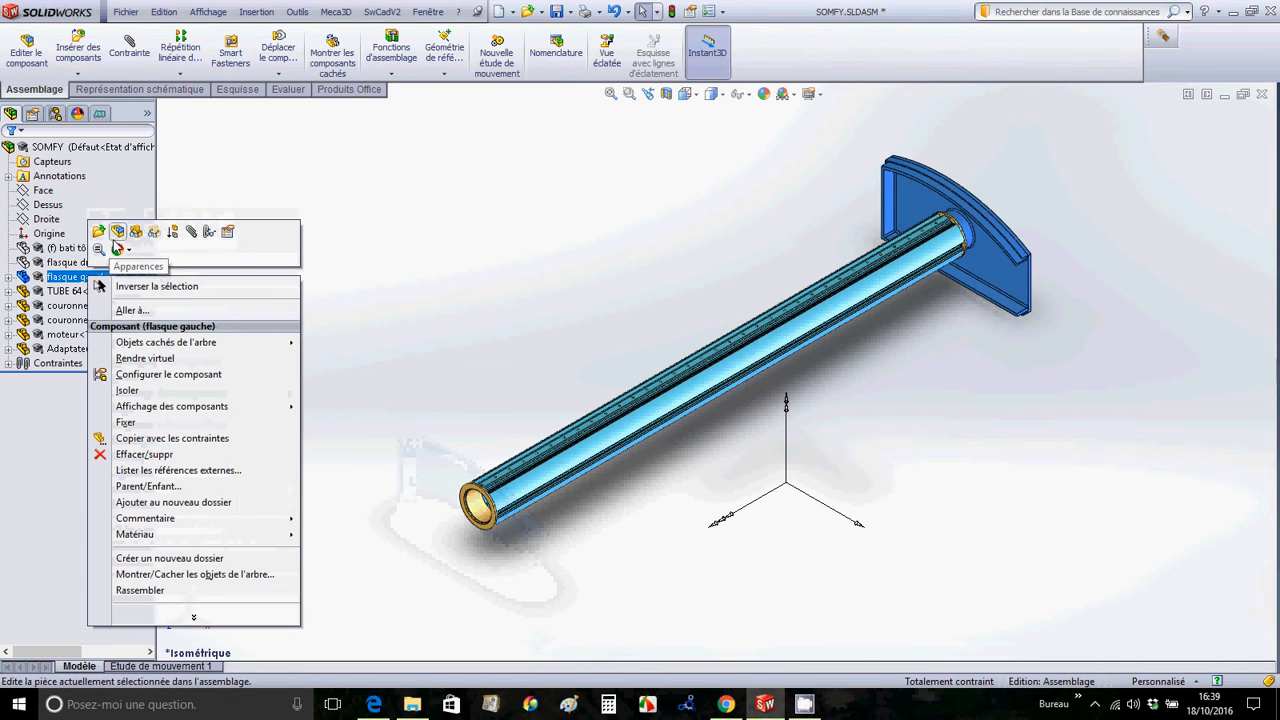
{"action": "left_click", "coordinate": [137, 232]}
Hide the TUBE 64 component and both couronne components, leaving only the motor and the adapter displayed.
{"action": "left_click", "coordinate": [88, 291]}
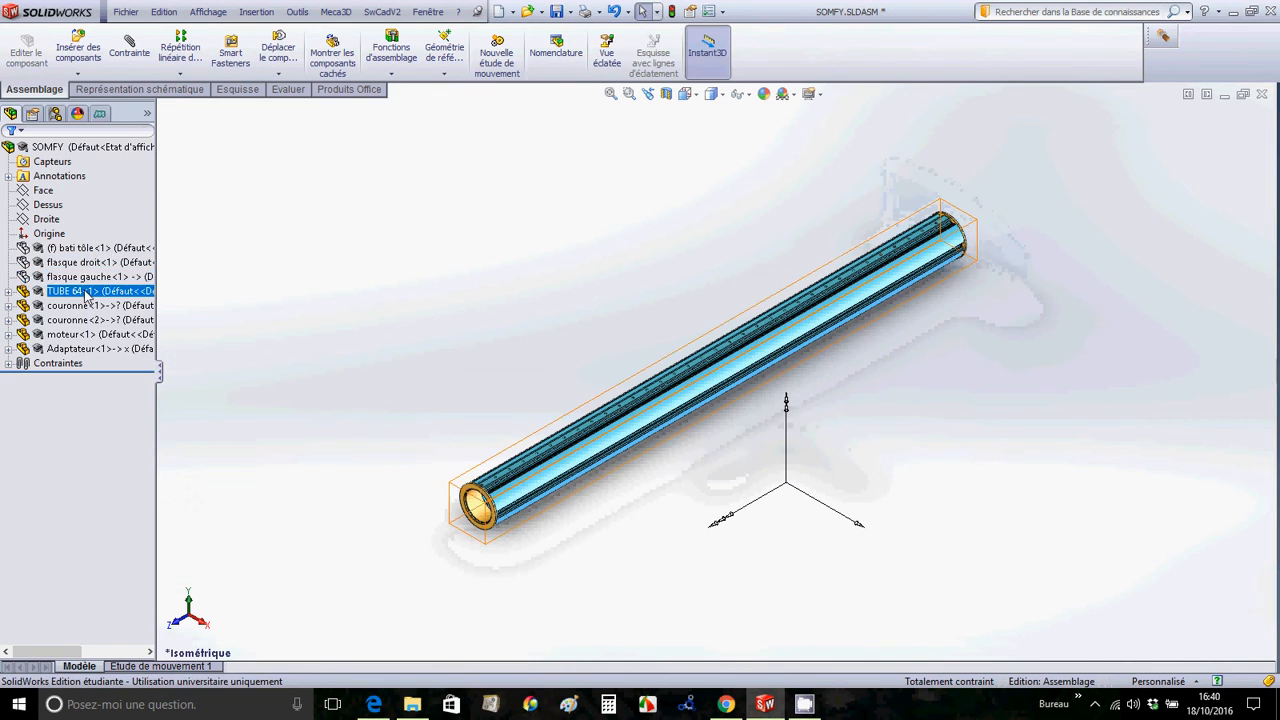
{"action": "right_click", "coordinate": [88, 291]}
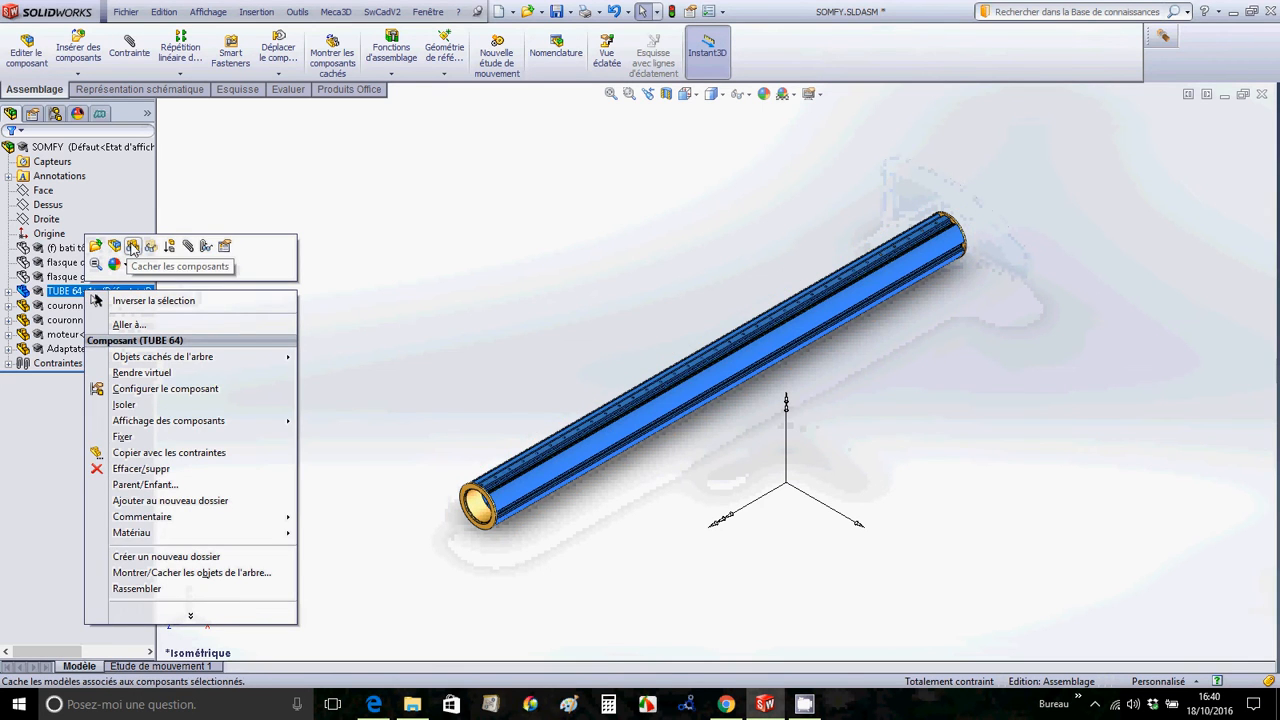
{"action": "left_click", "coordinate": [133, 247]}
{"action": "left_click", "coordinate": [88, 305]}
{"action": "right_click", "coordinate": [88, 305]}
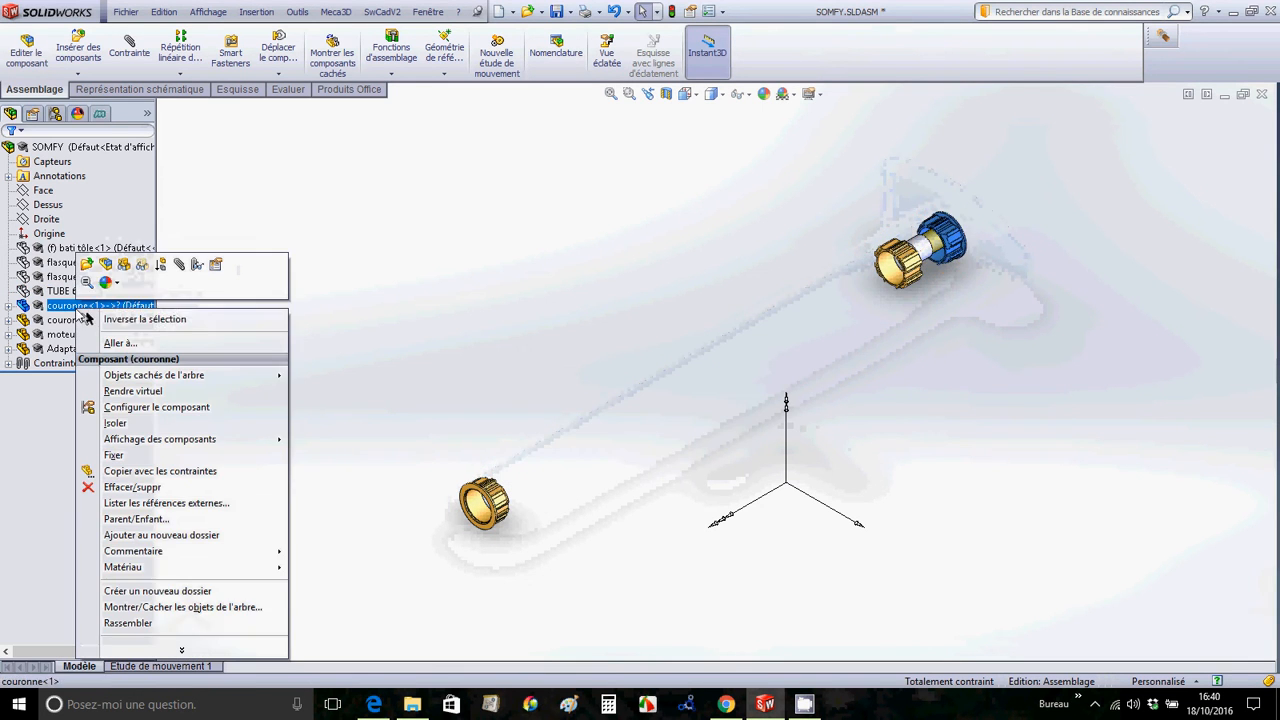
{"action": "left_click", "coordinate": [124, 265]}
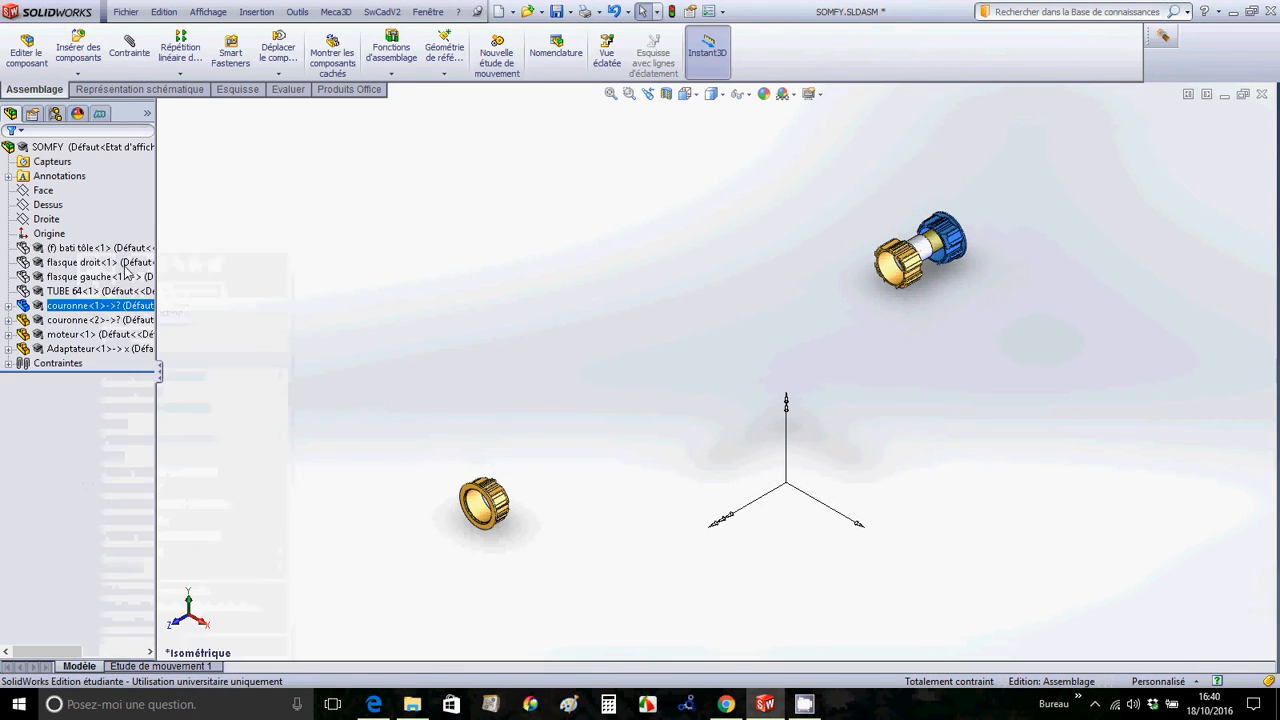
{"action": "left_click", "coordinate": [82, 320]}
{"action": "right_click", "coordinate": [82, 320]}
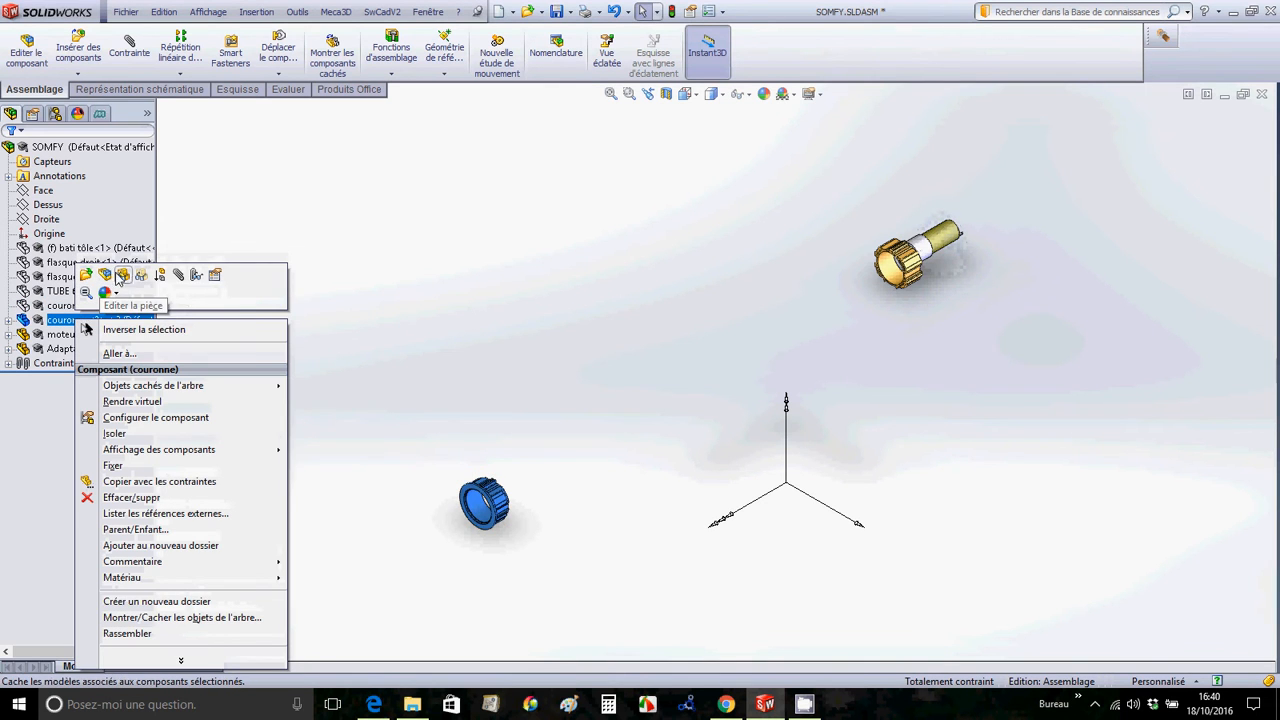
{"action": "left_click", "coordinate": [123, 275]}
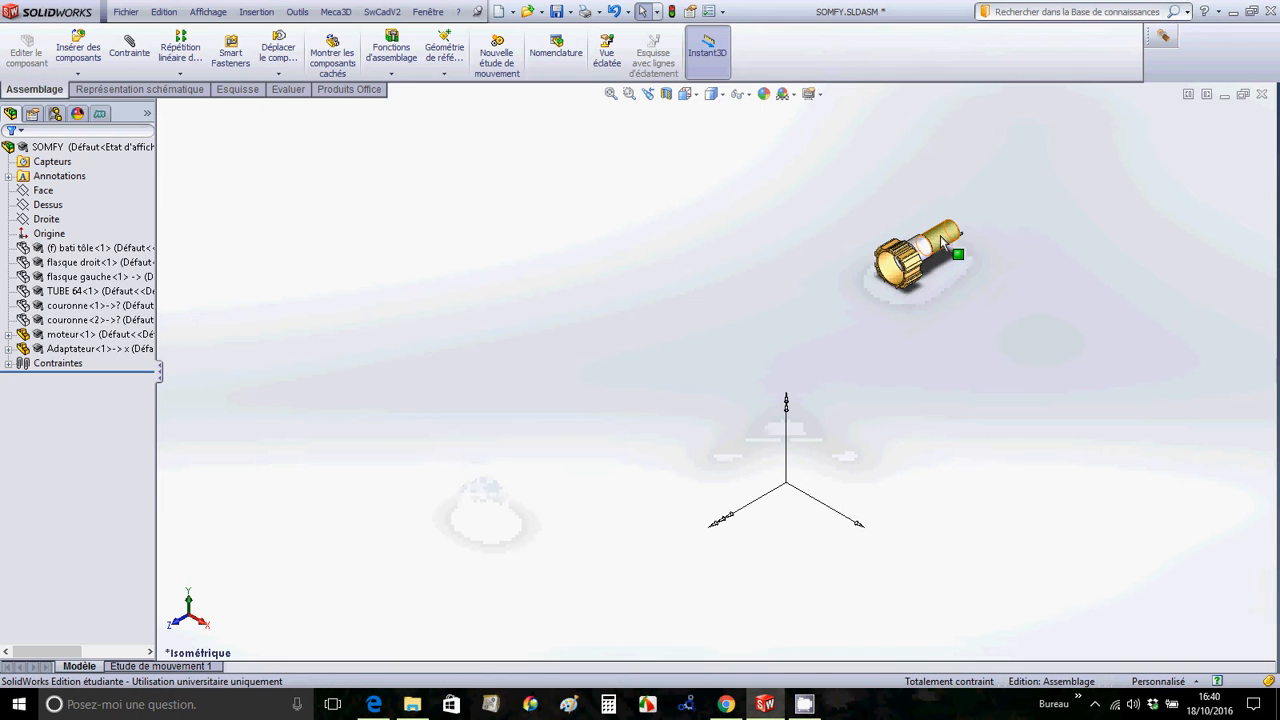
Open the Adaptateur part for editing in the context of the assembly.
{"action": "left_click", "coordinate": [610, 94]}
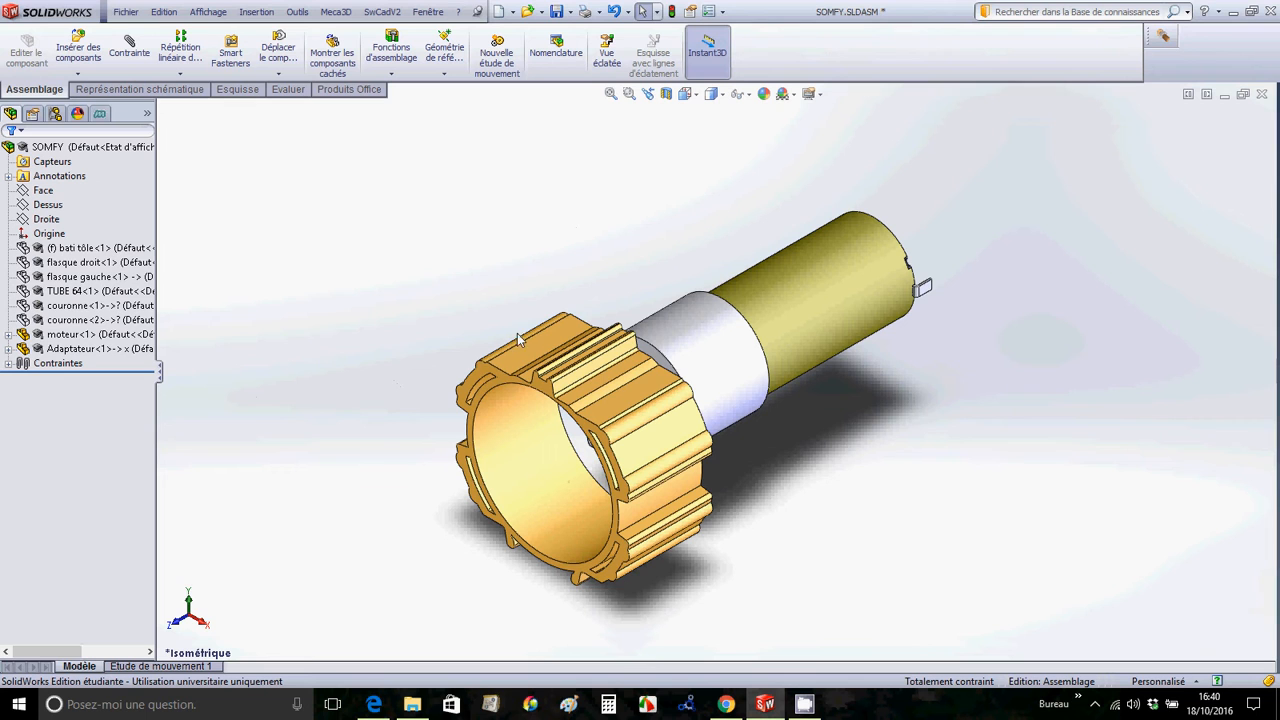
{"action": "right_click", "coordinate": [78, 350]}
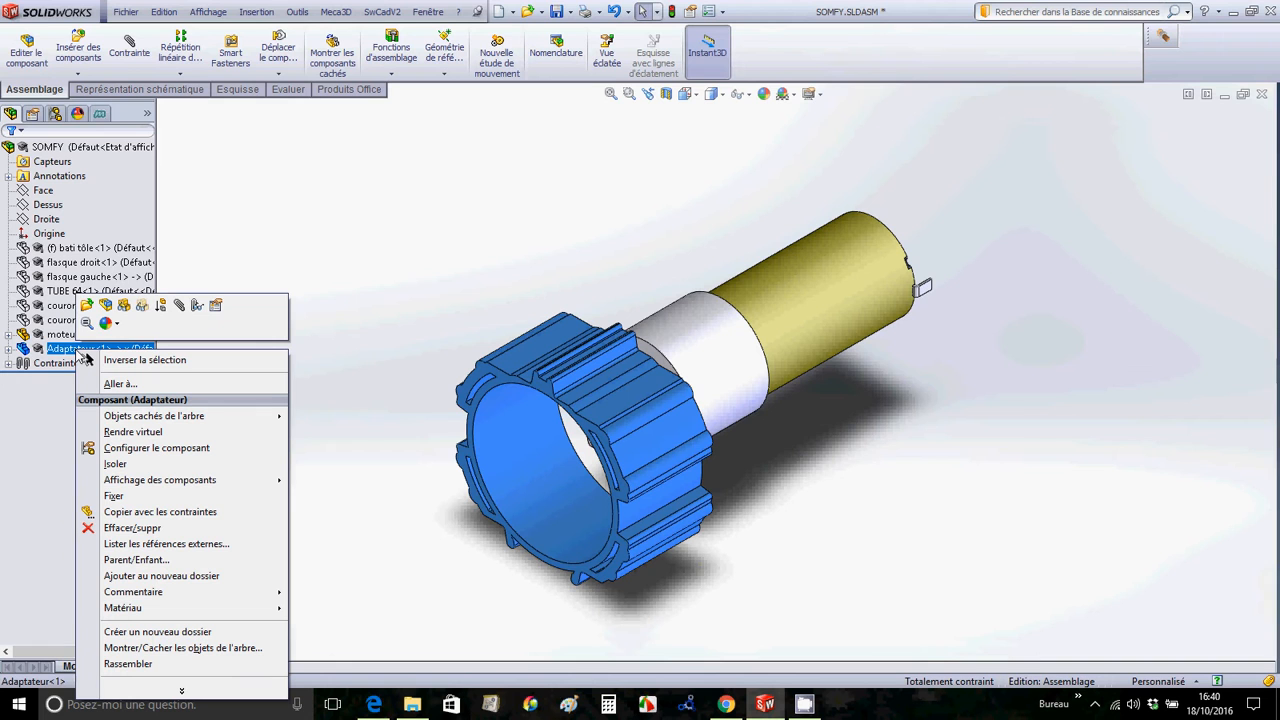
{"action": "left_click", "coordinate": [106, 305]}
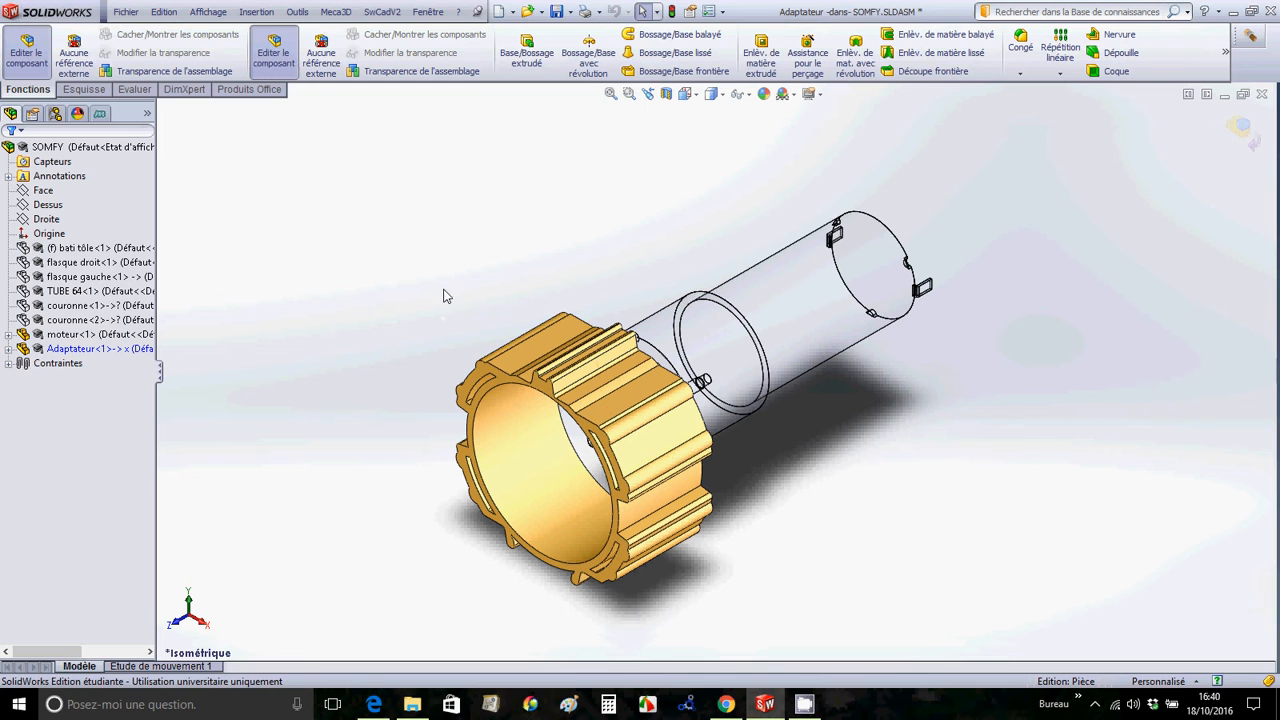
Start a sketch on the adapter's end face on the motor side and view it normal to the sketch plane.
{"action": "key", "text": "Left"}
{"action": "key", "text": "Left"}
{"action": "key", "text": "Left"}
{"action": "key", "text": "Left"}
{"action": "key", "text": "Left"}
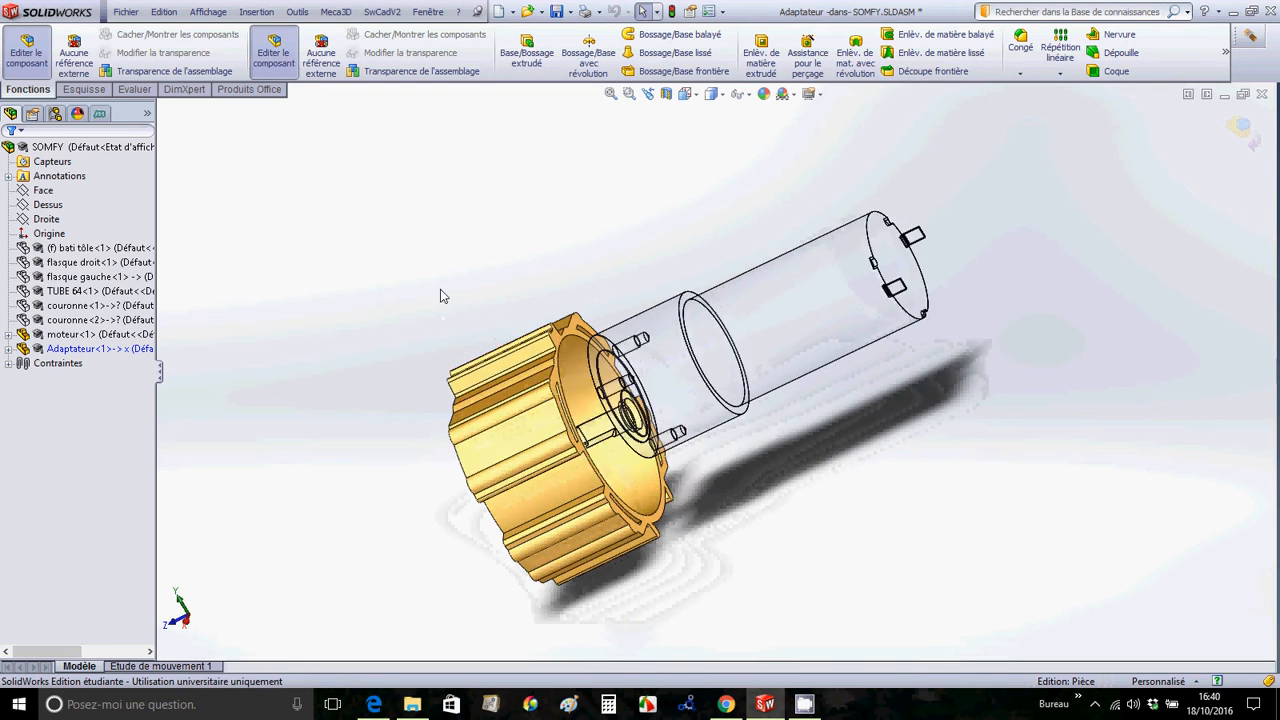
{"action": "key", "text": "Left"}
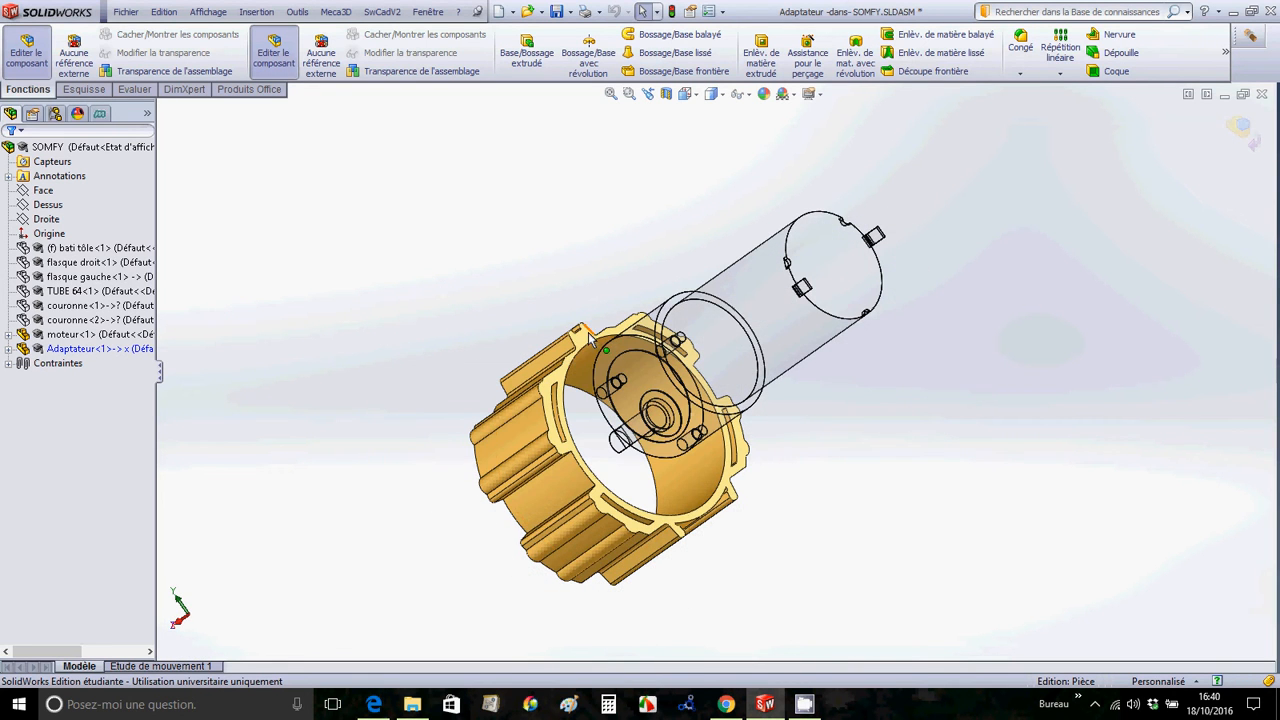
{"action": "left_click", "coordinate": [590, 340]}
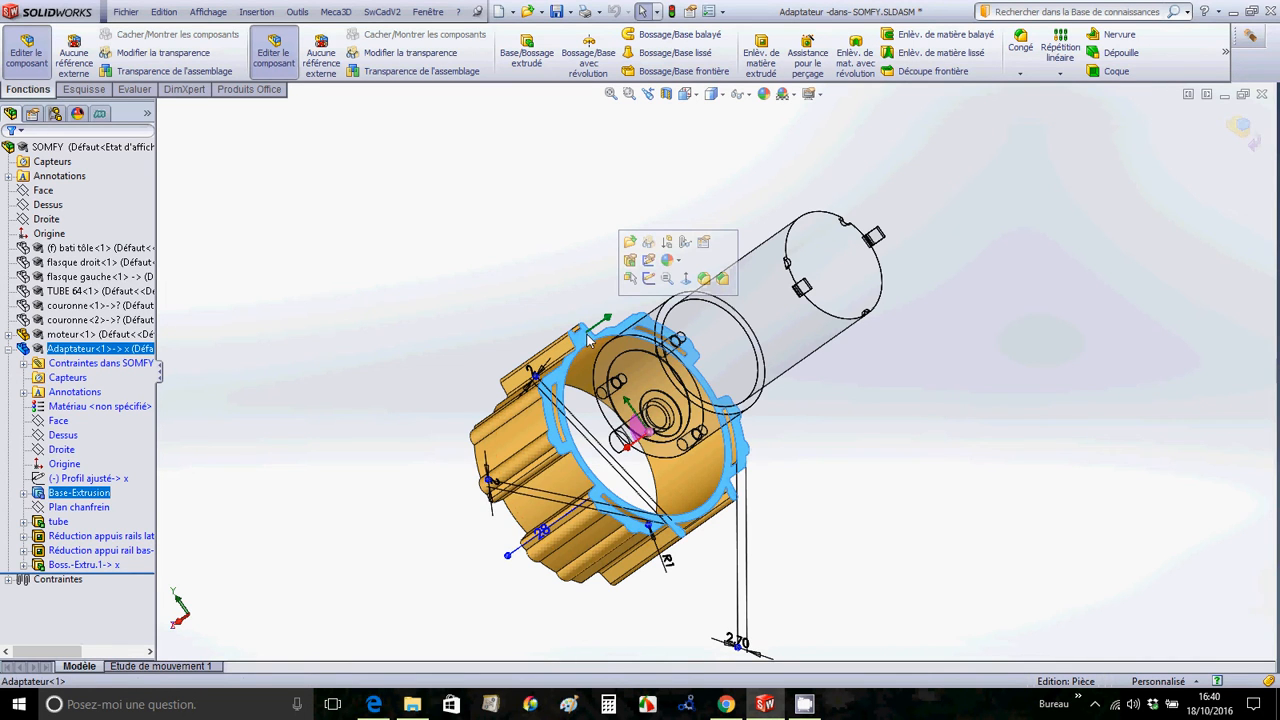
{"action": "left_click", "coordinate": [85, 89]}
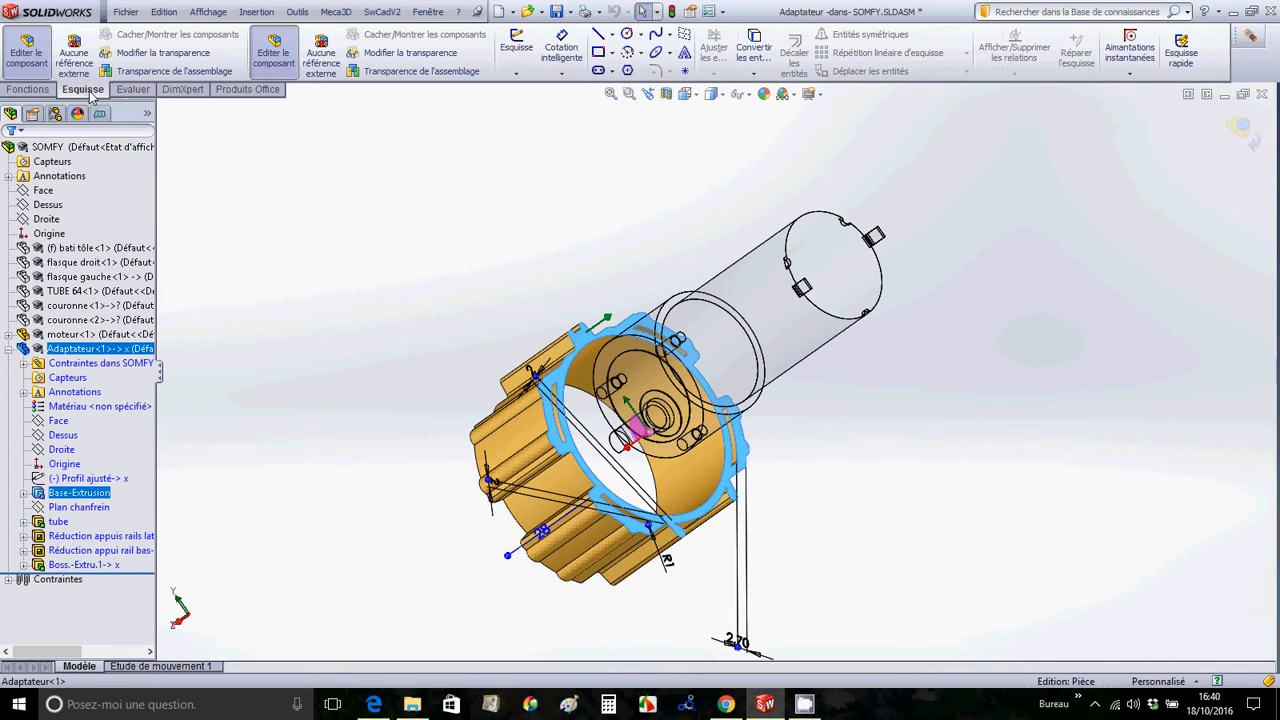
{"action": "left_click", "coordinate": [516, 46]}
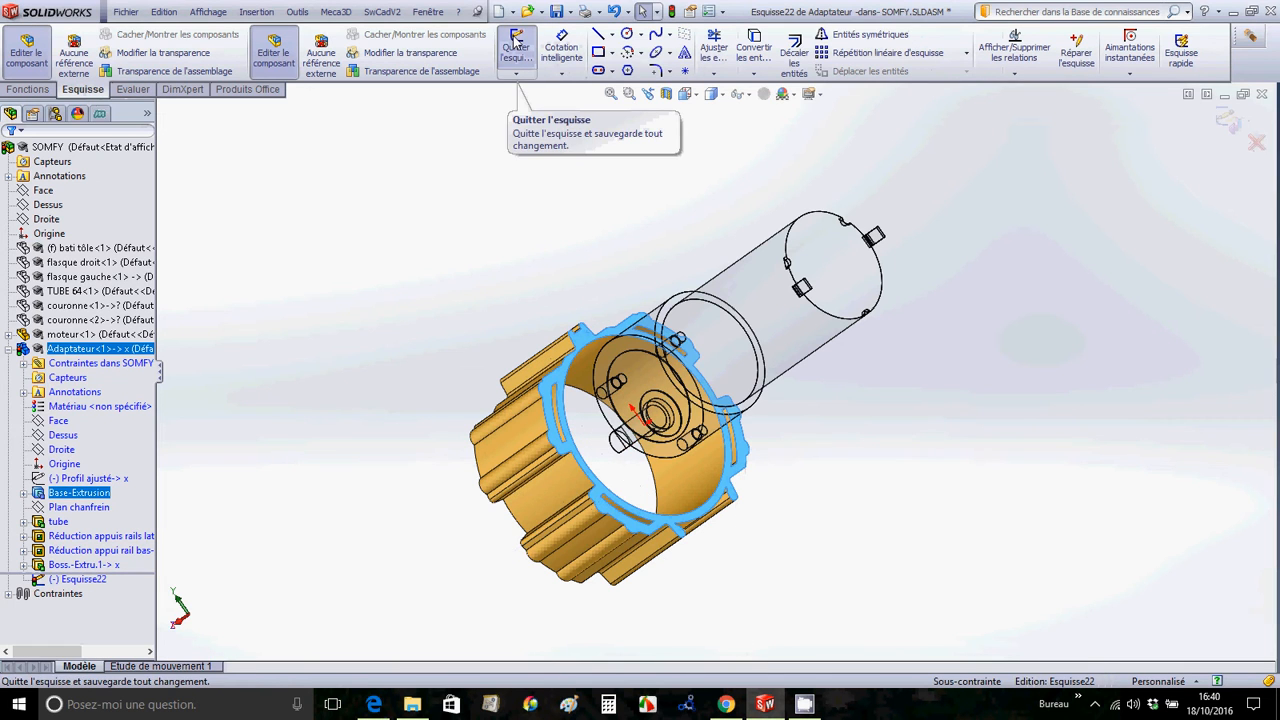
{"action": "left_click", "coordinate": [694, 94]}
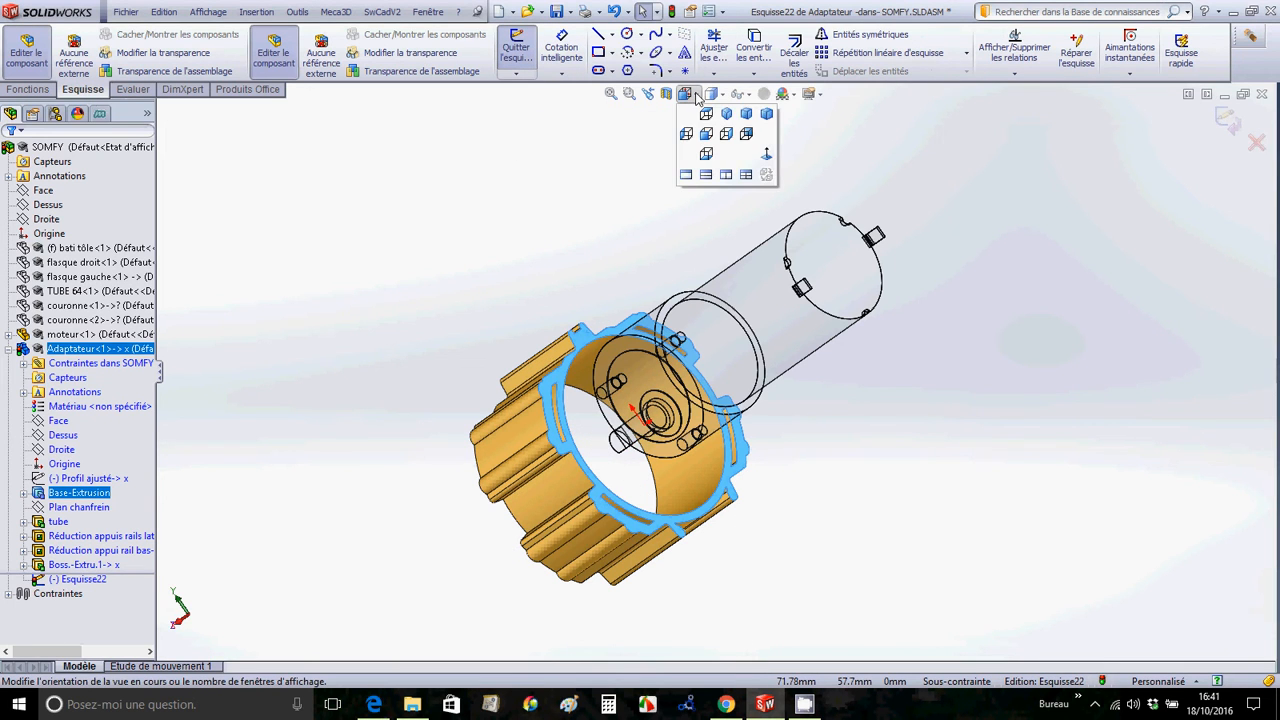
{"action": "left_click", "coordinate": [767, 155]}
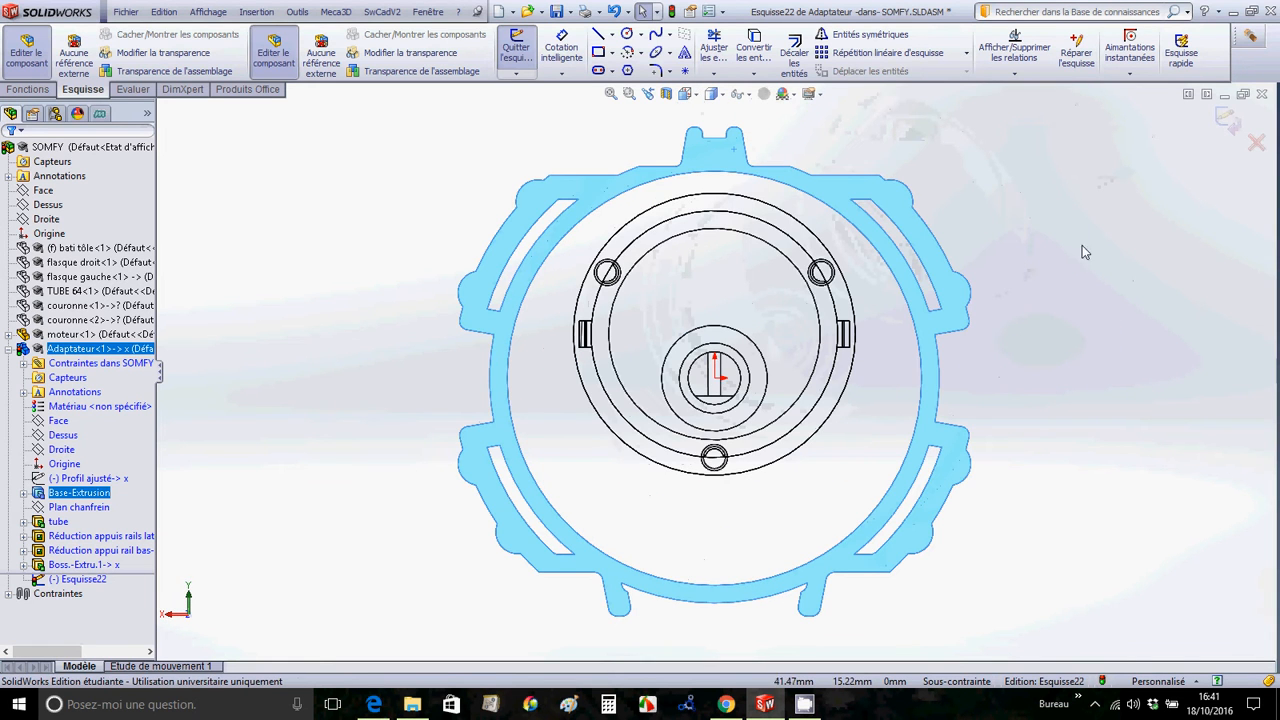
Sketch a circle centred on the origin with a 23.5 mm radius, coincident with the adapter's inner bore edge.
{"action": "left_click", "coordinate": [627, 34]}
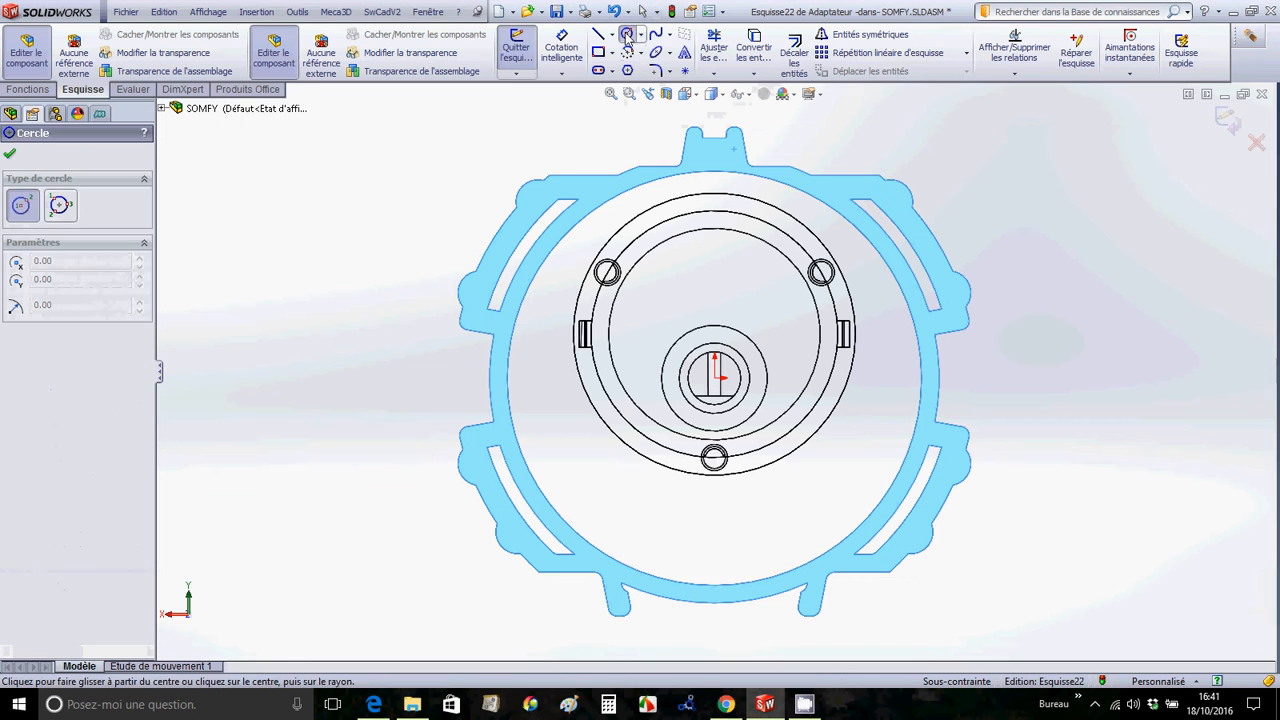
{"action": "left_click", "coordinate": [715, 378]}
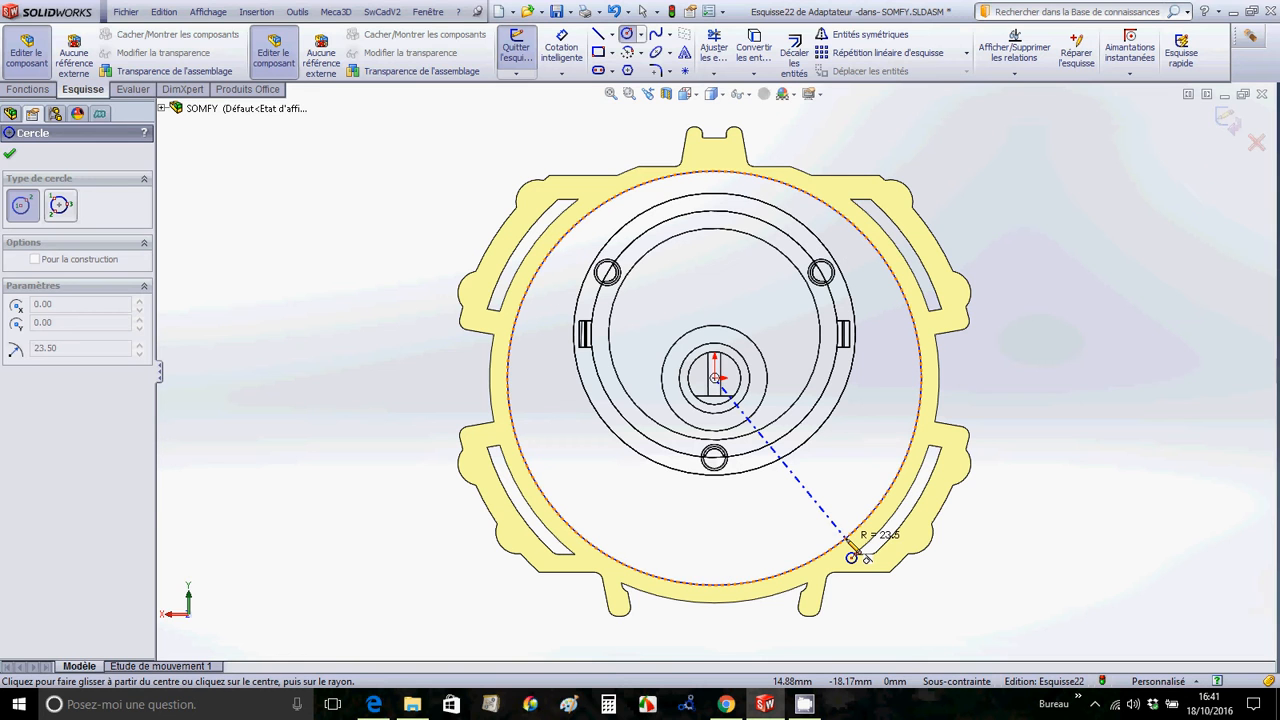
{"action": "left_click", "coordinate": [851, 557]}
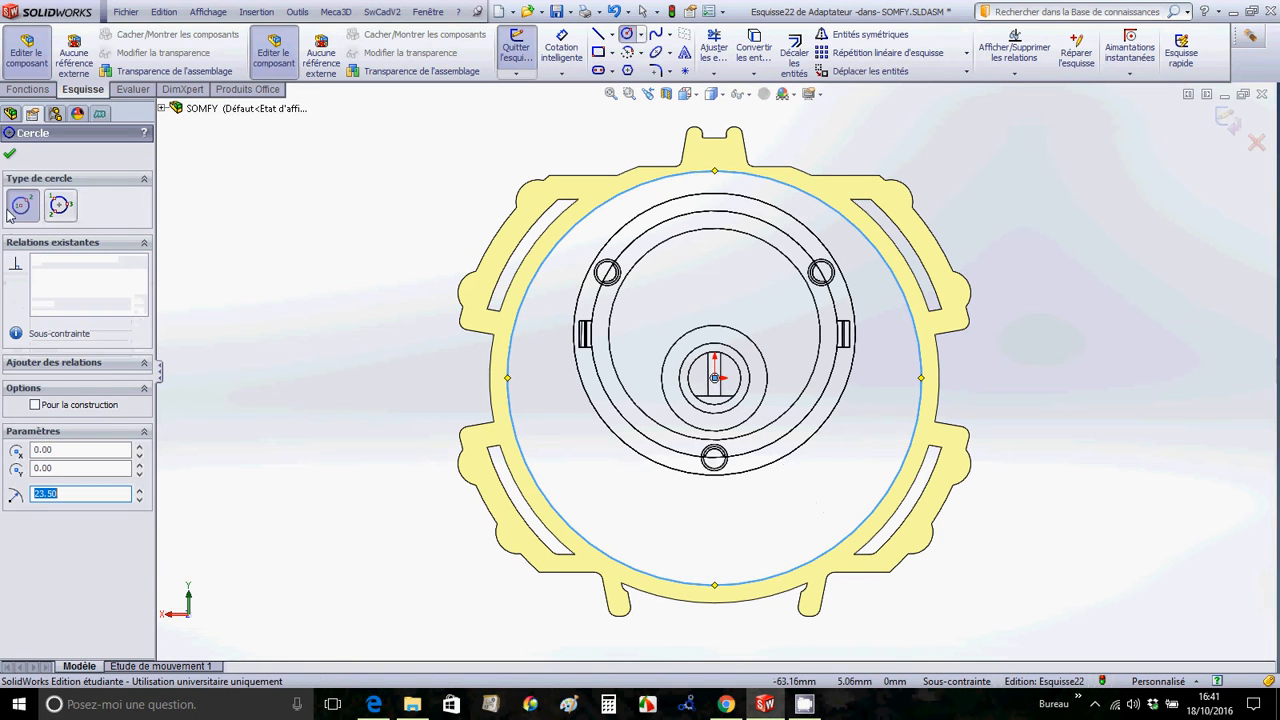
{"action": "left_click", "coordinate": [12, 157]}
Extrude the circle as a 2 mm blind boss in the reversed direction, into the adapter, with the result merged.
{"action": "key", "text": "Right"}
{"action": "key", "text": "Right"}
{"action": "key", "text": "Right"}
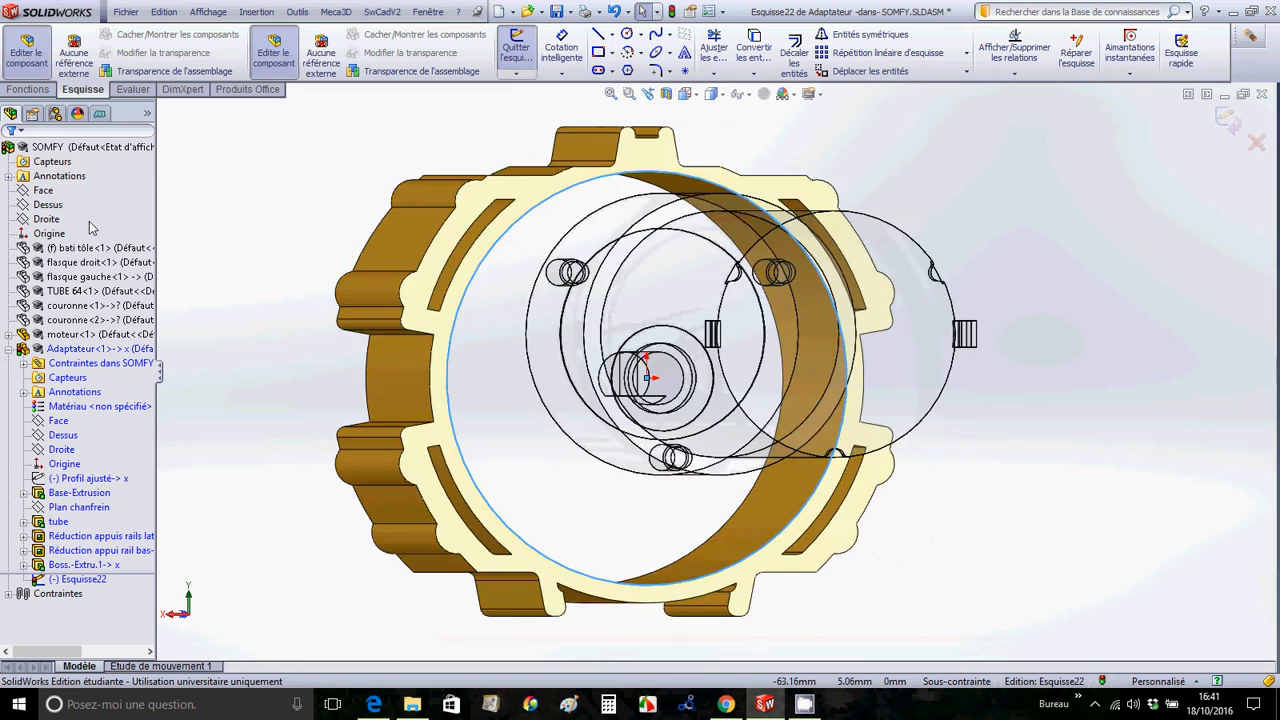
{"action": "key", "text": "f"}
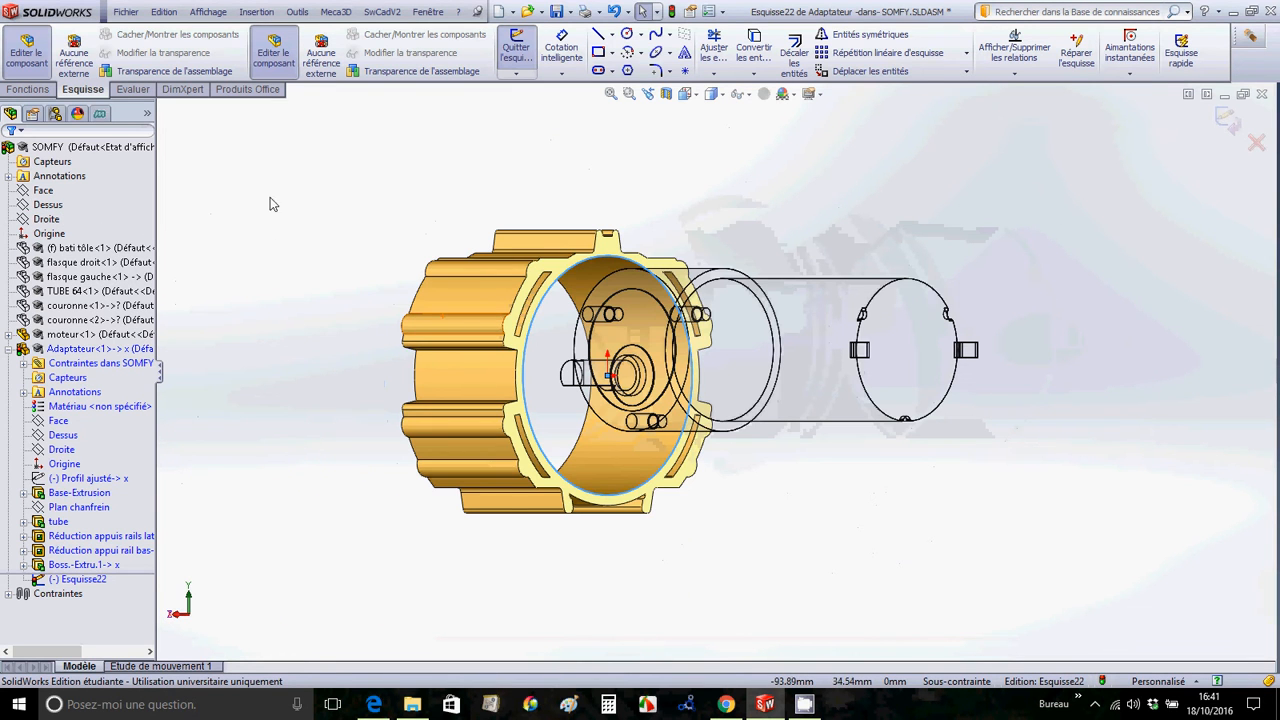
{"action": "left_click", "coordinate": [28, 90]}
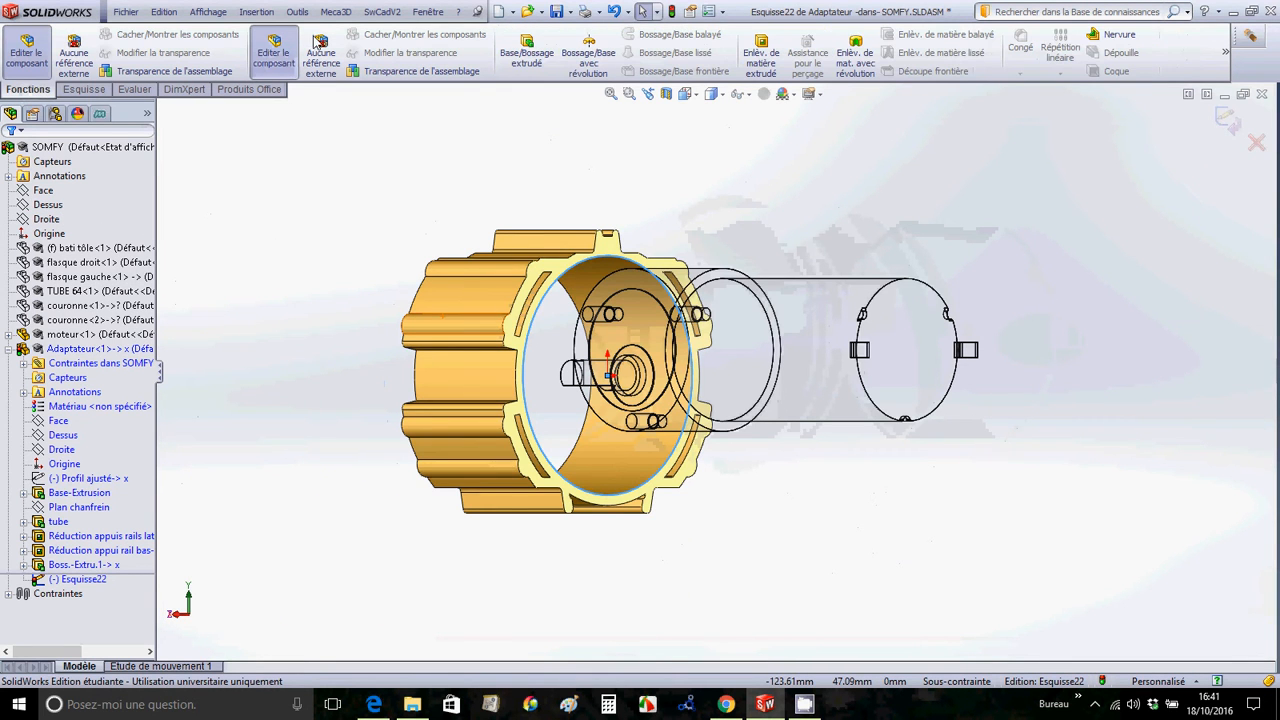
{"action": "left_click", "coordinate": [526, 44]}
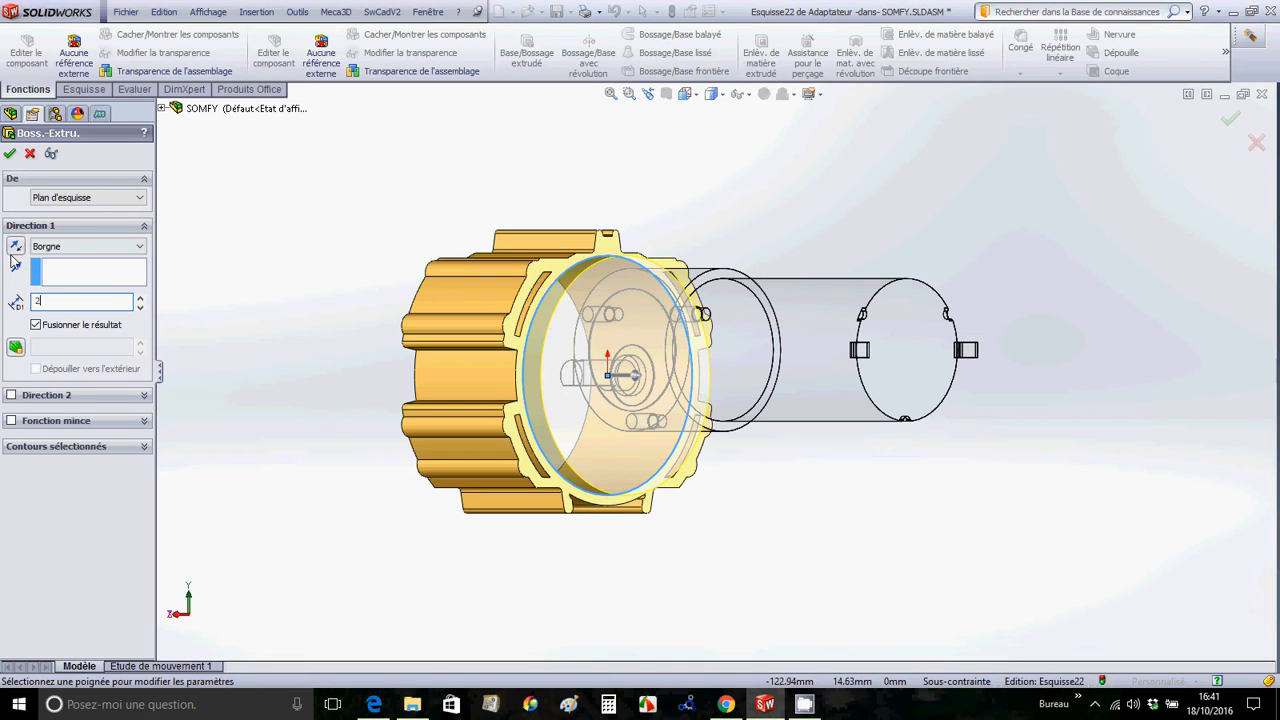
{"action": "key", "text": "Return"}
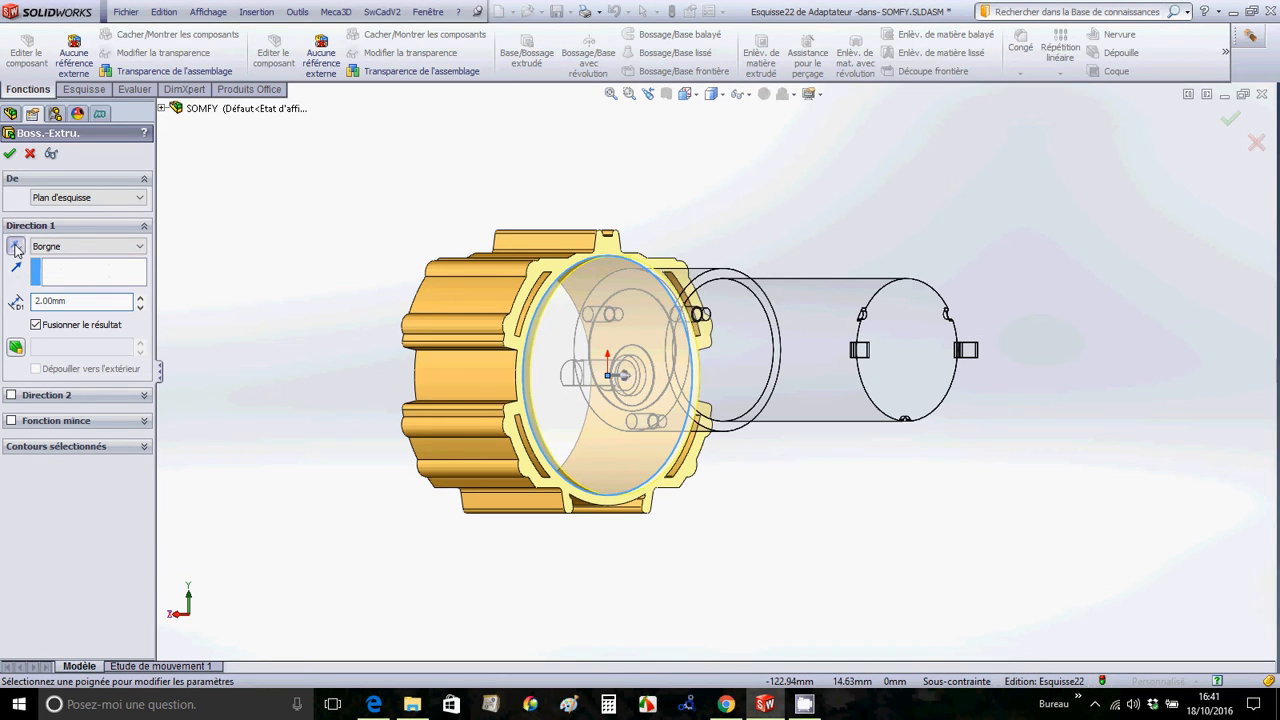
{"action": "left_click", "coordinate": [15, 248]}
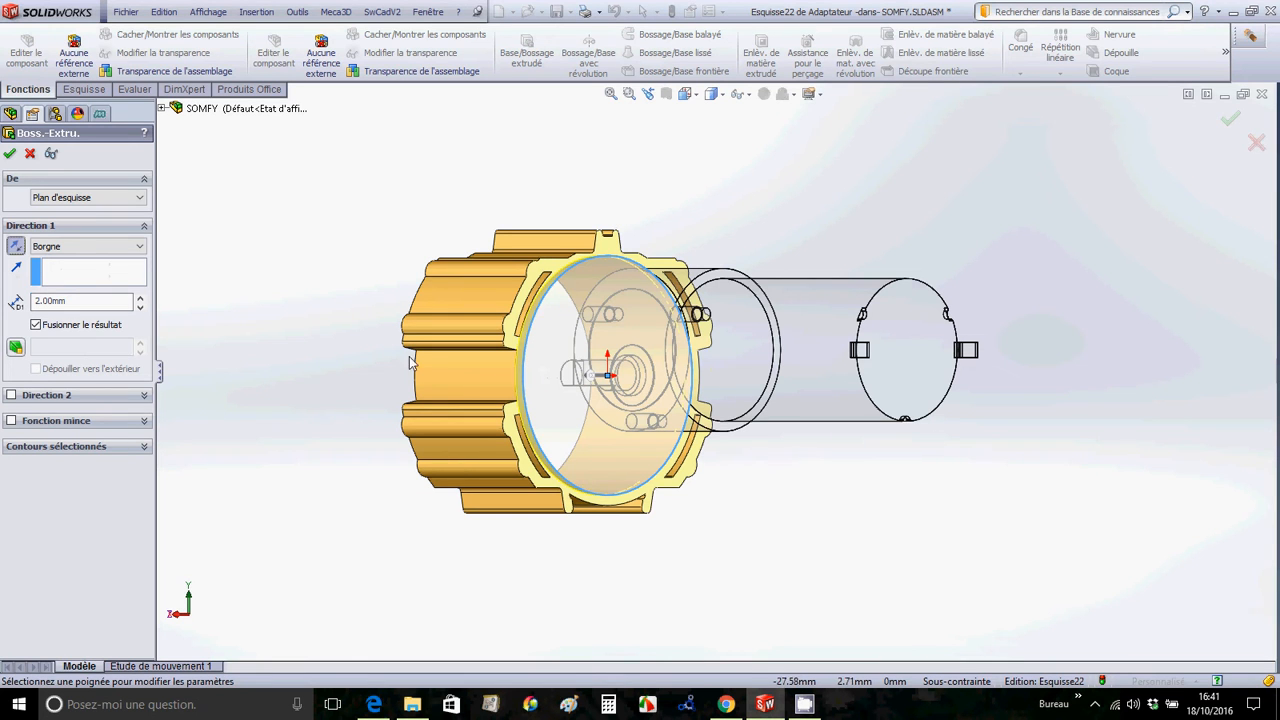
{"action": "left_click", "coordinate": [11, 154]}
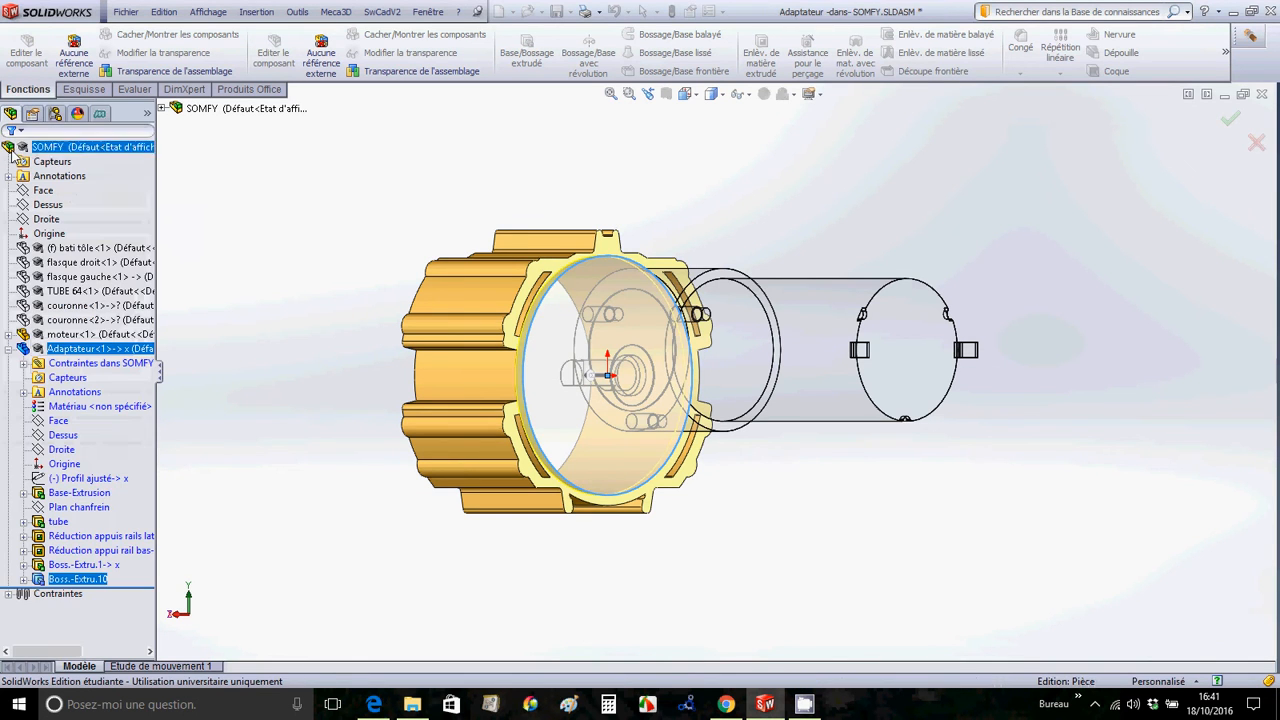
Start a sketch on the new disc's face inside the adapter, on the side opposite the motor.
{"action": "key", "text": "Right"}
{"action": "key", "text": "Right"}
{"action": "key", "text": "Right"}
{"action": "key", "text": "Right"}
{"action": "key", "text": "Right"}
{"action": "key", "text": "Right"}
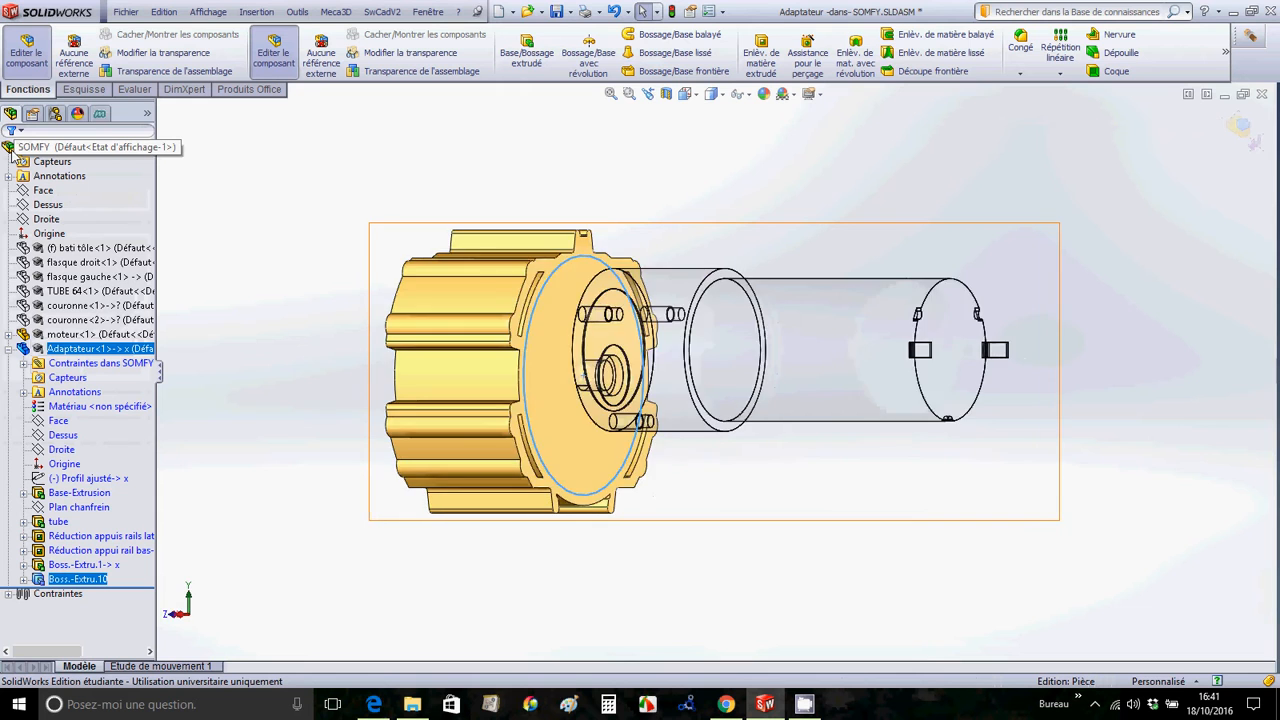
{"action": "key", "text": "Right"}
{"action": "key", "text": "Right"}
{"action": "key", "text": "Right"}
{"action": "key", "text": "Right"}
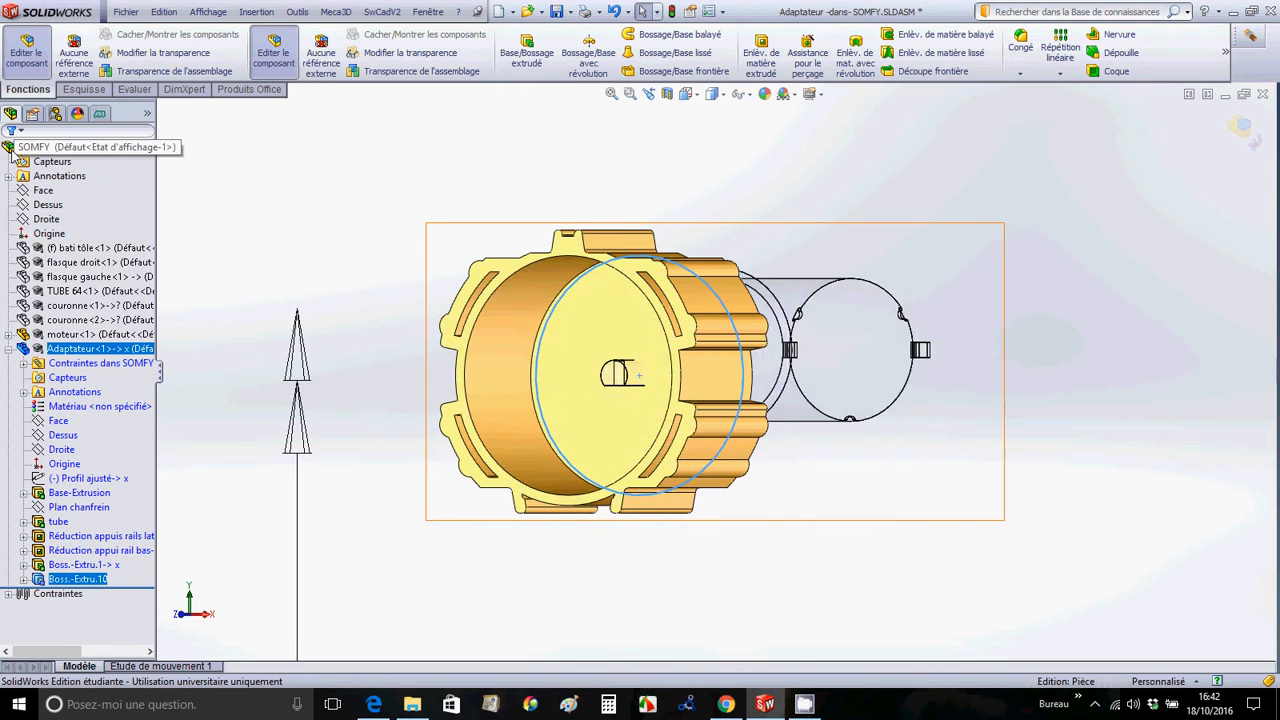
{"action": "left_click", "coordinate": [12, 154]}
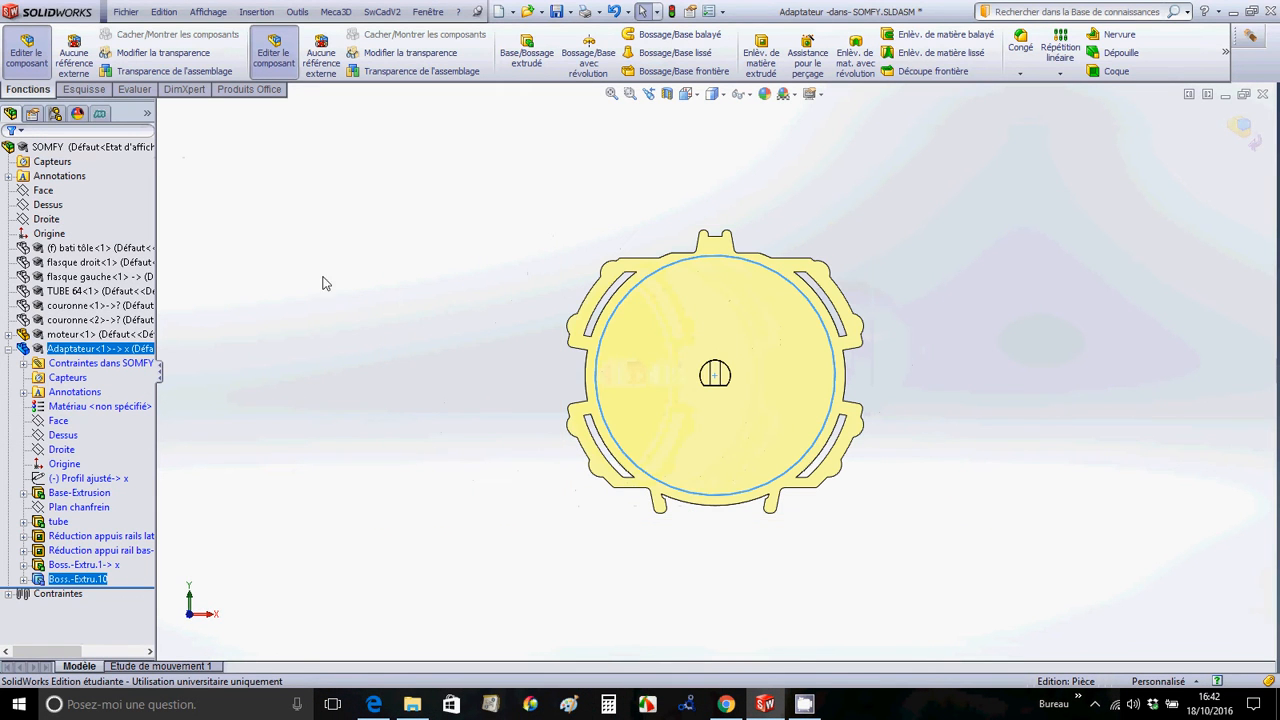
{"action": "left_click", "coordinate": [660, 332]}
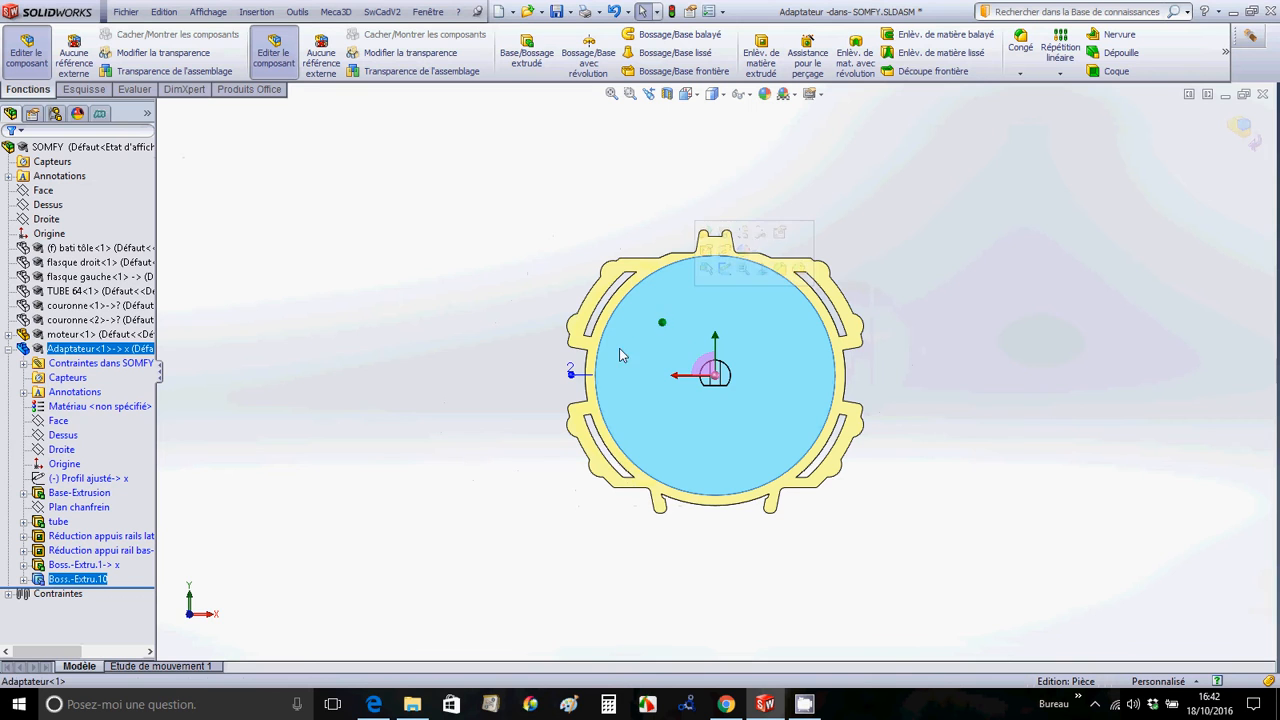
{"action": "key", "text": "Left"}
{"action": "key", "text": "Left"}
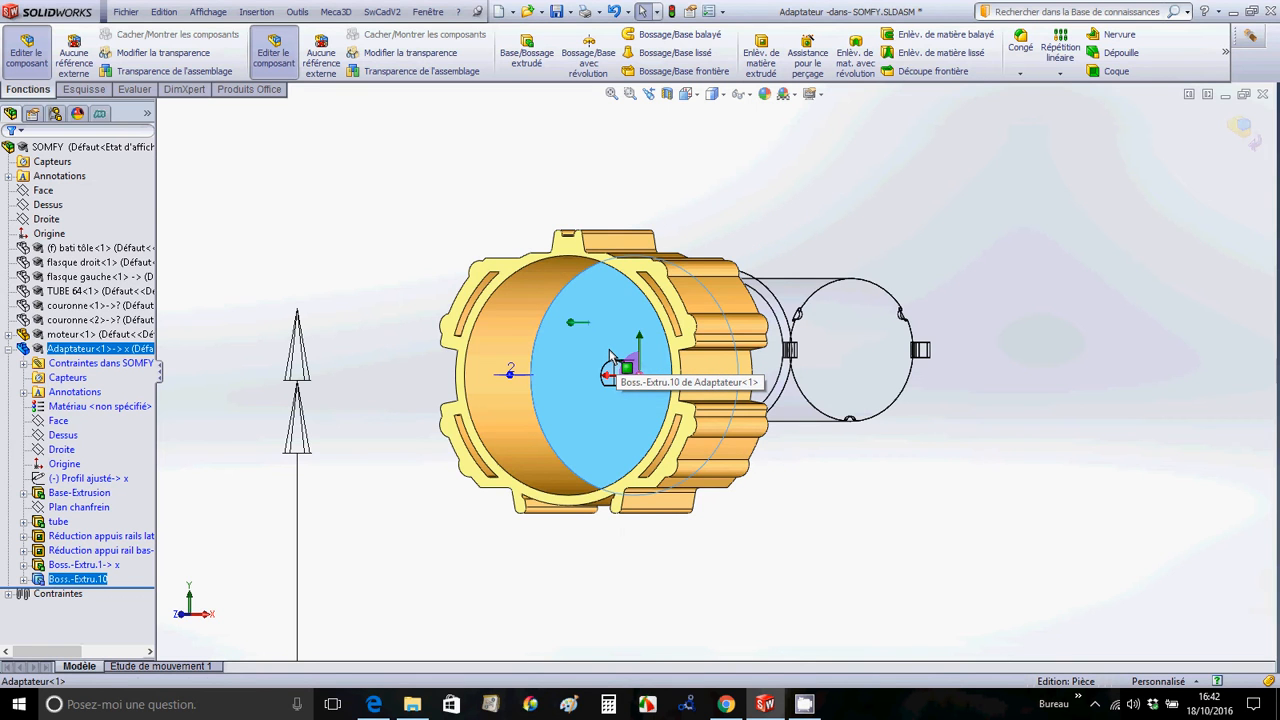
{"action": "key", "text": "Right"}
{"action": "key", "text": "Right"}
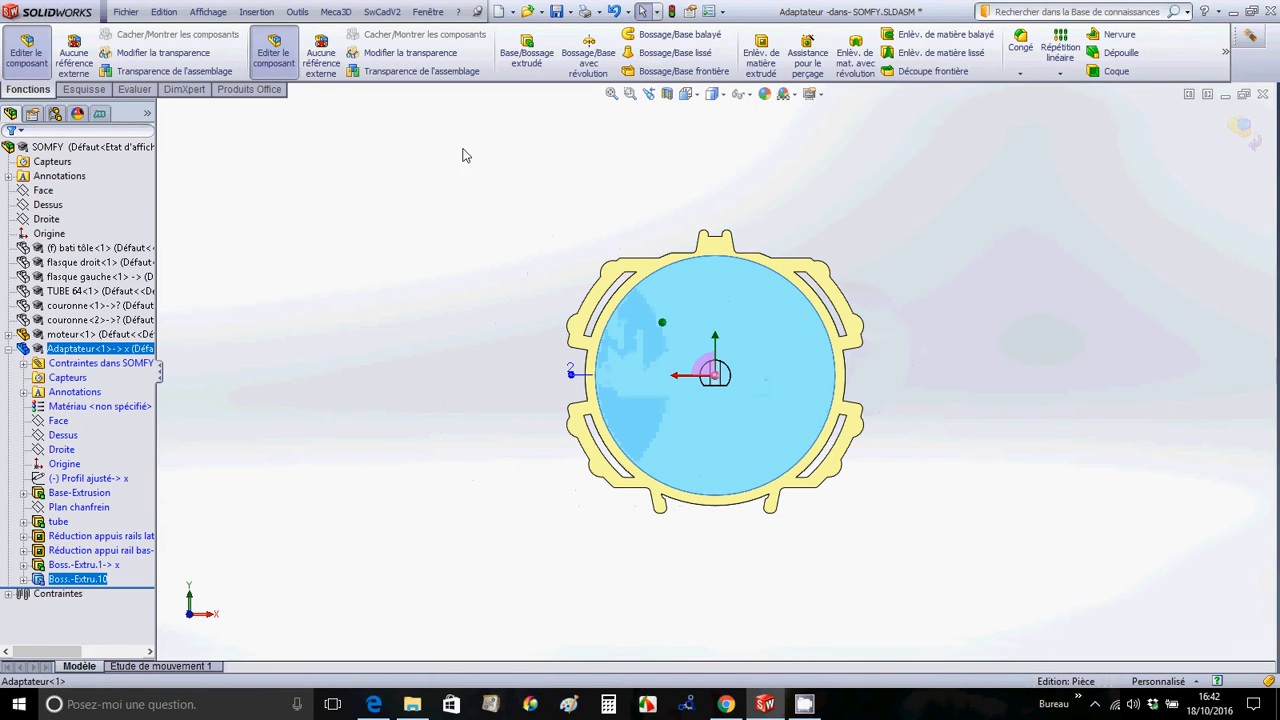
{"action": "left_click", "coordinate": [84, 89]}
{"action": "left_click", "coordinate": [516, 45]}
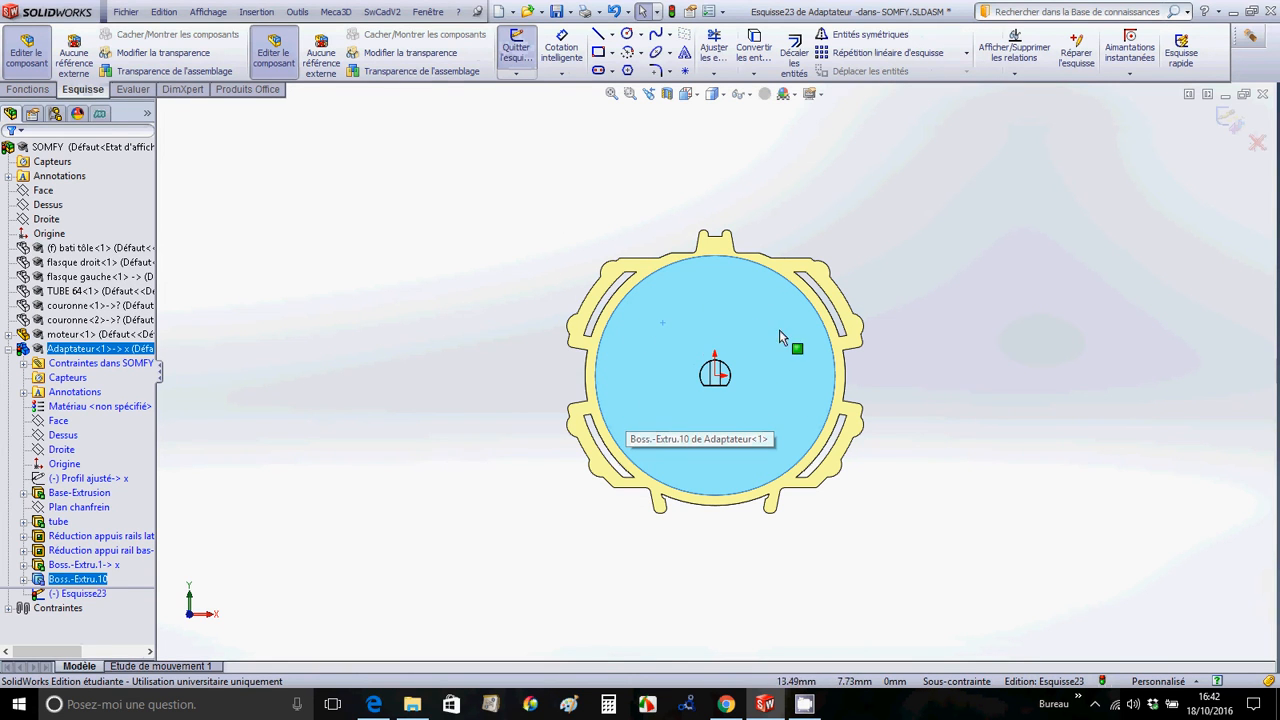
Sketch a circle centred on the origin with a 3 mm radius, coincident with the round edge of the motor shaft.
{"action": "left_click", "coordinate": [630, 94]}
{"action": "left_click_drag", "start_coordinate": [634, 322], "coordinate": [832, 470]}
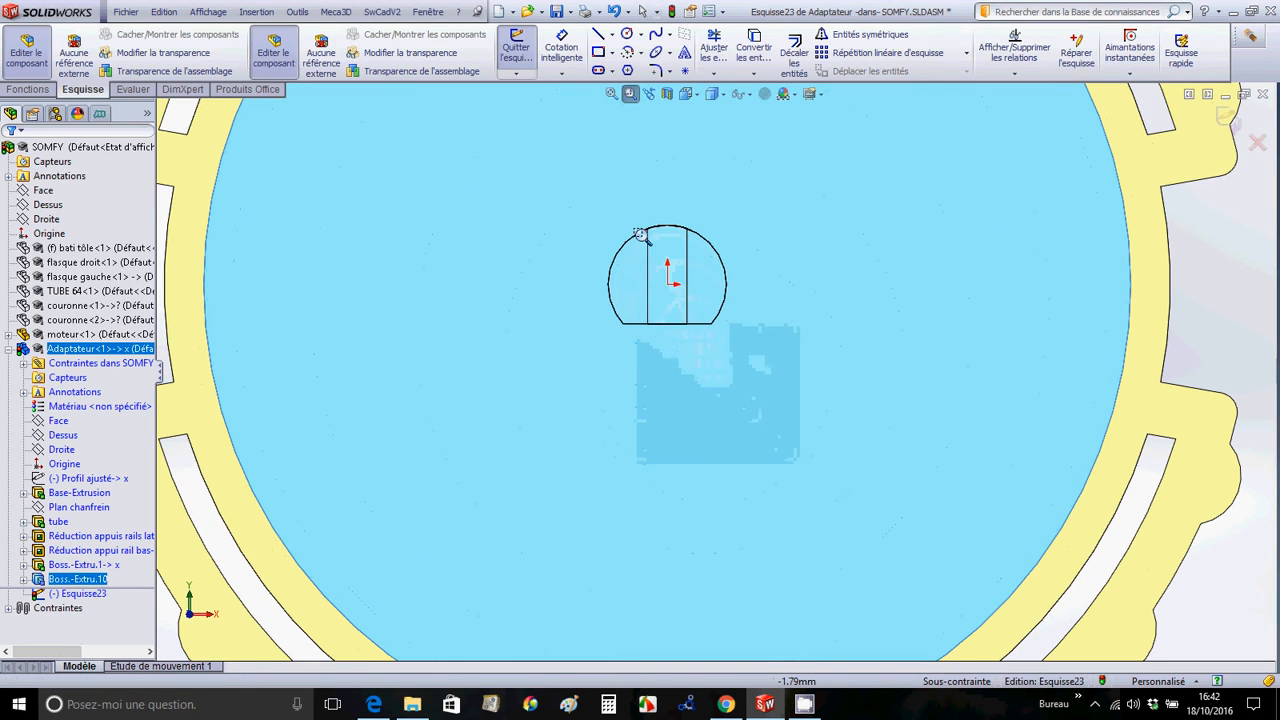
{"action": "key", "text": "Escape"}
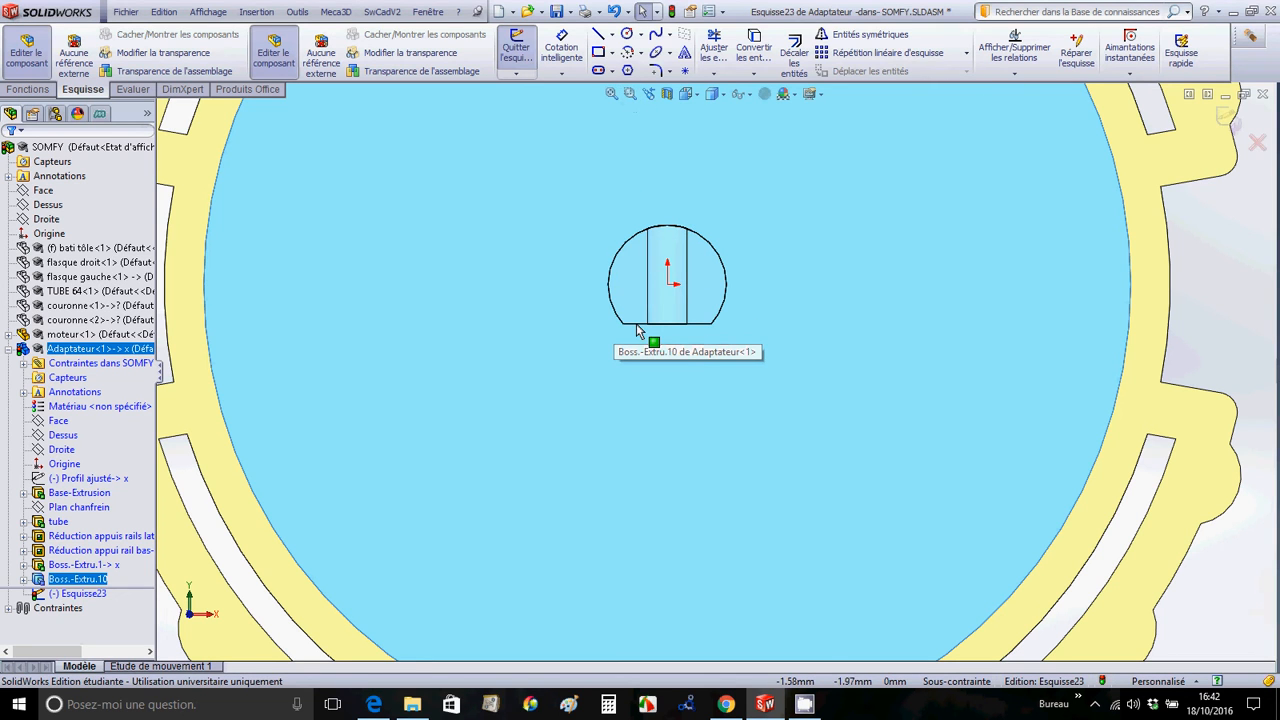
{"action": "left_click", "coordinate": [628, 35]}
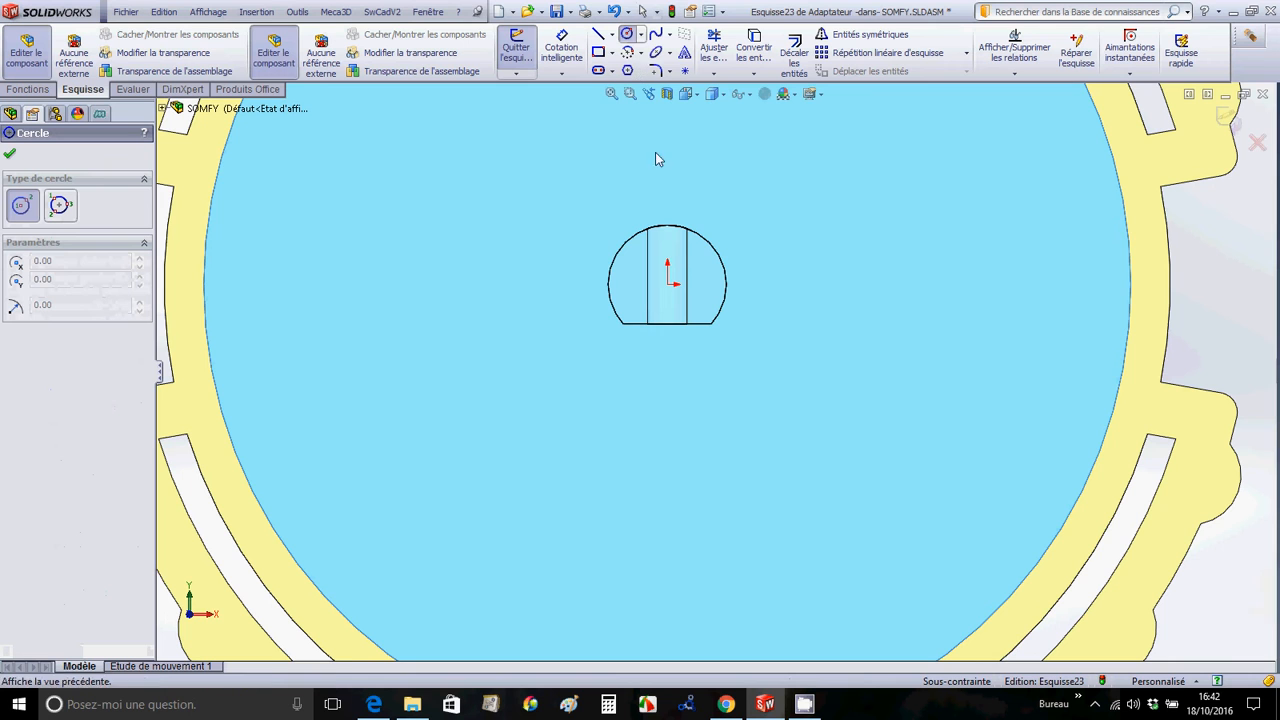
{"action": "left_click", "coordinate": [667, 283]}
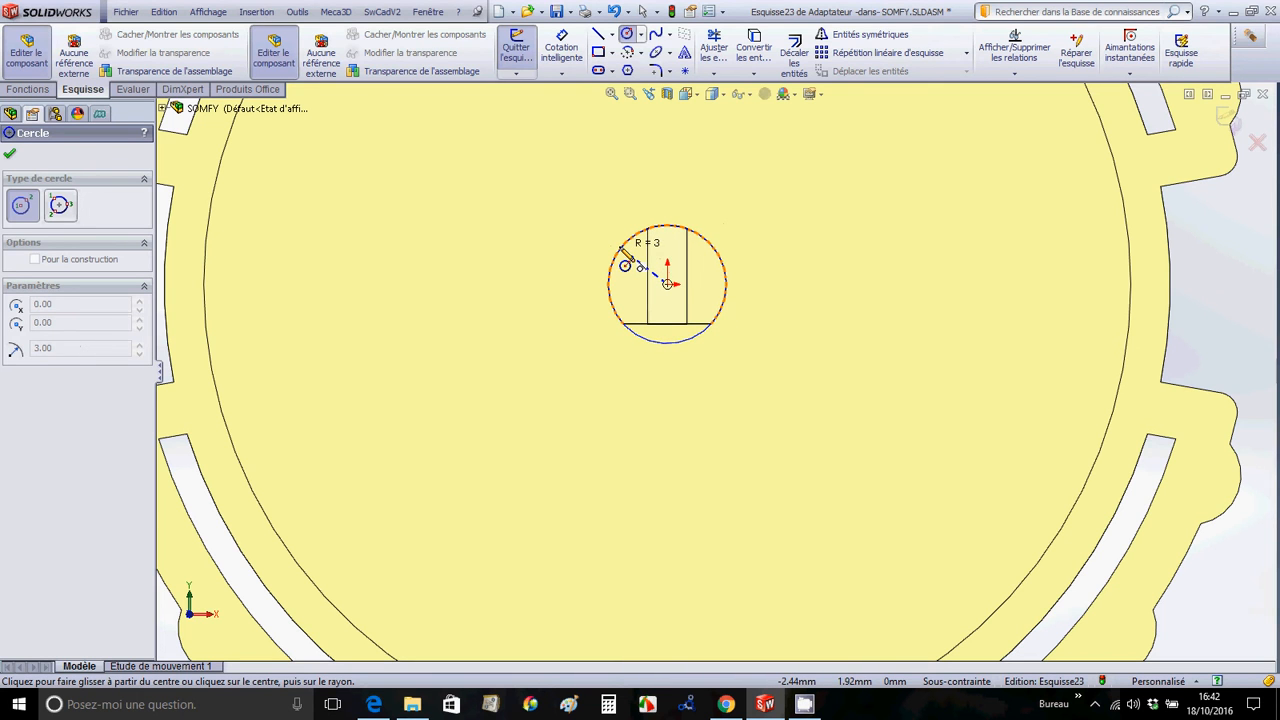
{"action": "left_click", "coordinate": [624, 244]}
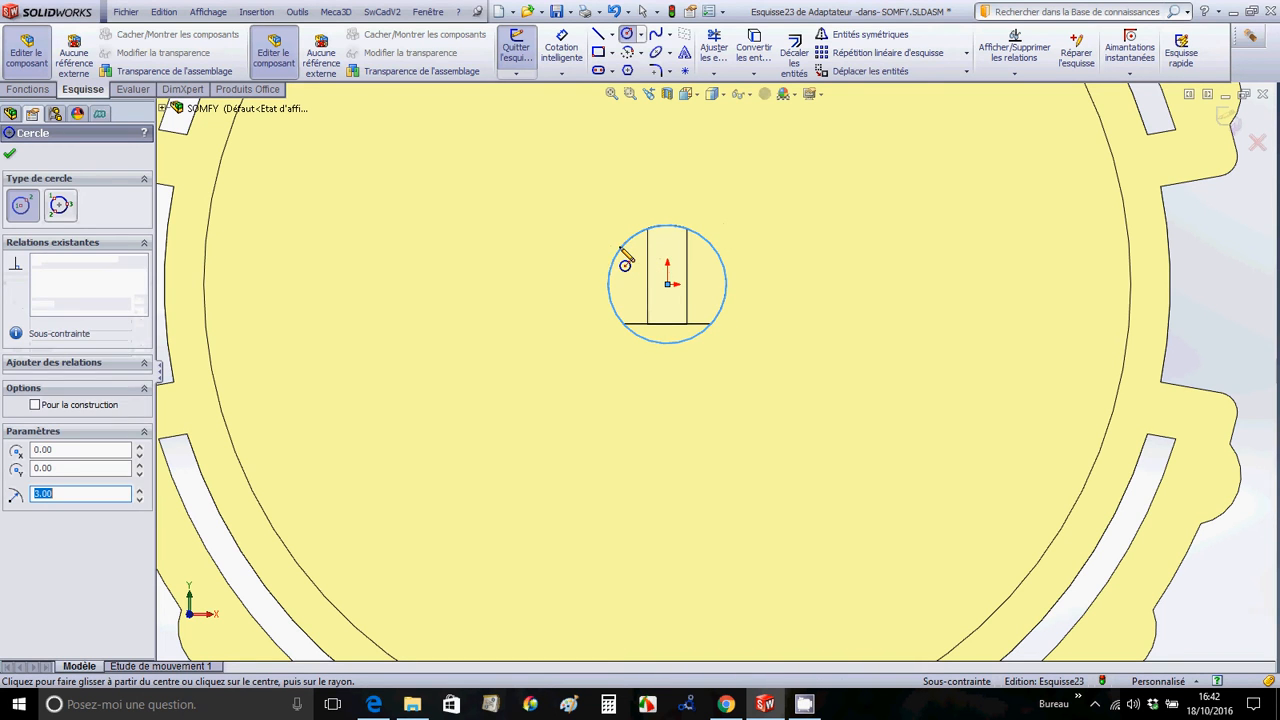
{"action": "left_click", "coordinate": [10, 156]}
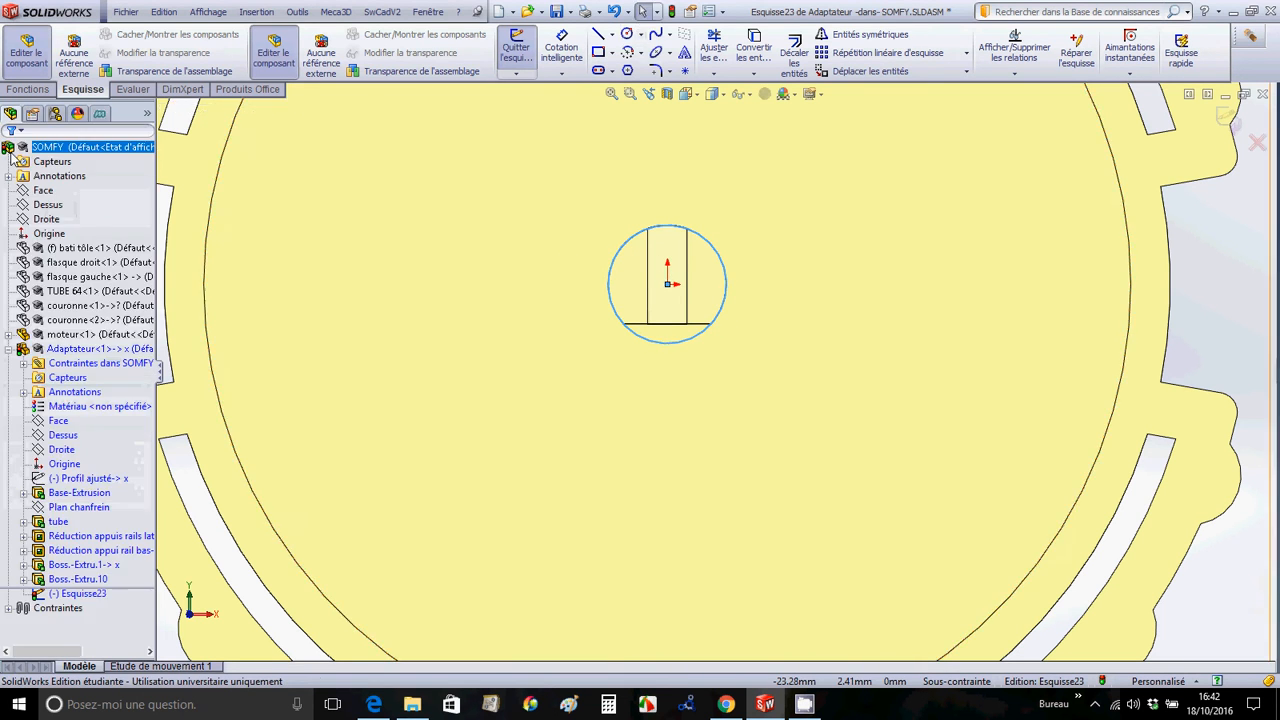
Sketch a horizontal line along the motor shaft's flat, joining the two ends of its round edge.
{"action": "left_click", "coordinate": [598, 36]}
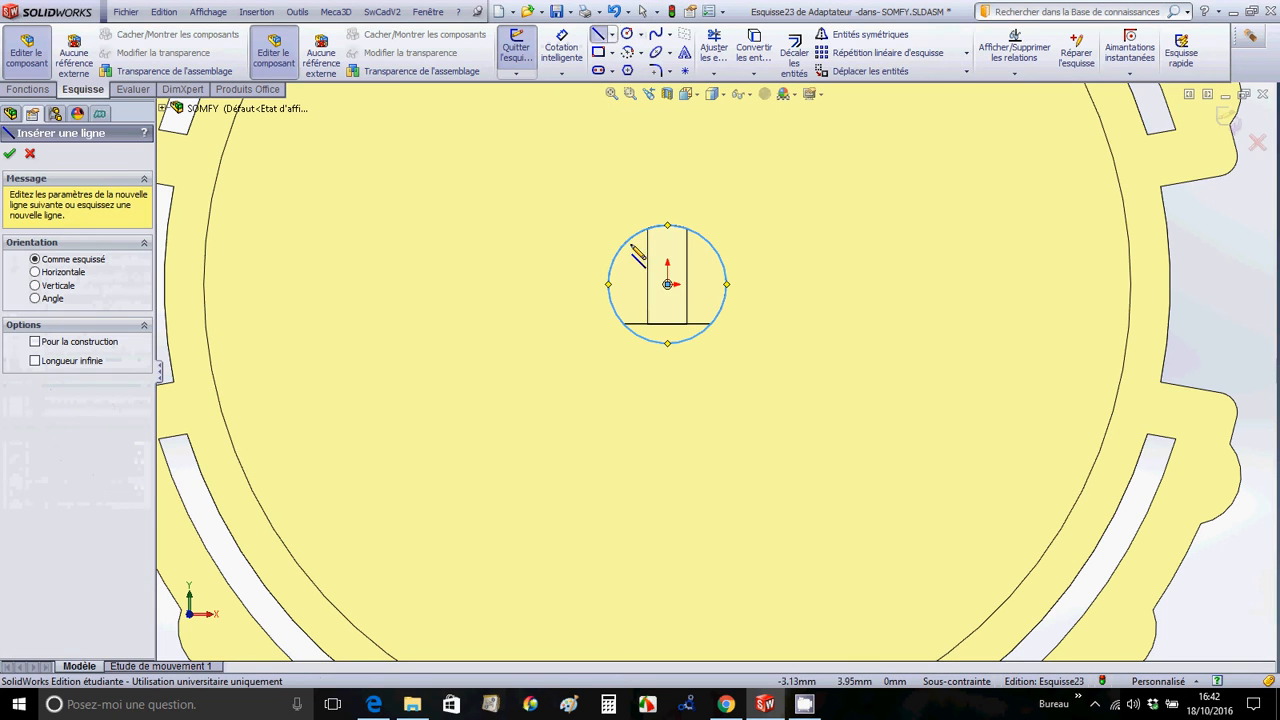
{"action": "left_click", "coordinate": [625, 324]}
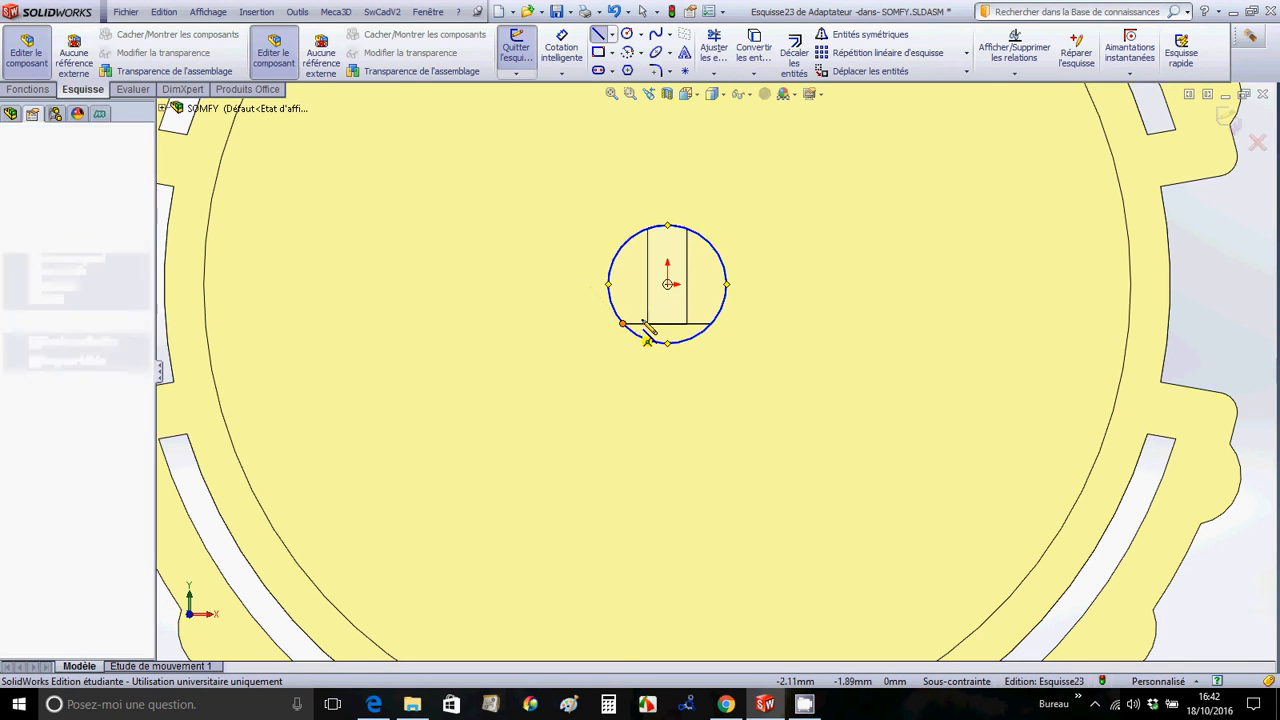
{"action": "left_click", "coordinate": [711, 324]}
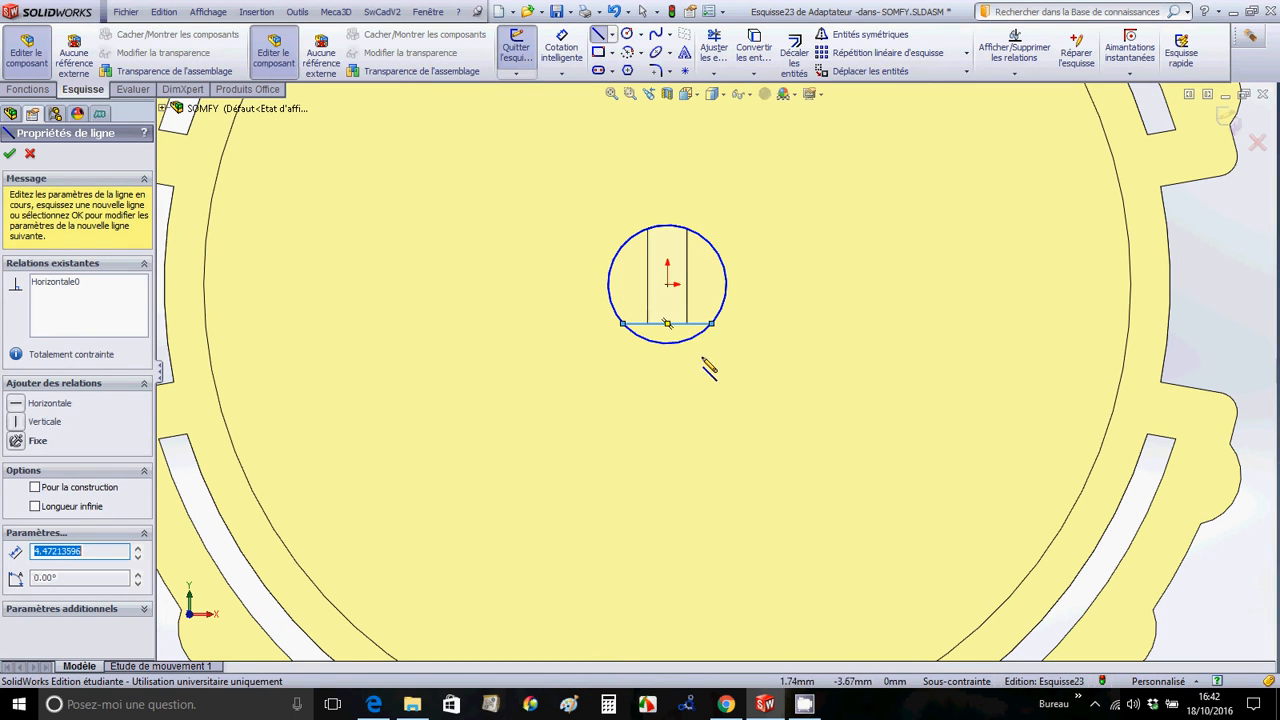
{"action": "left_click", "coordinate": [10, 153]}
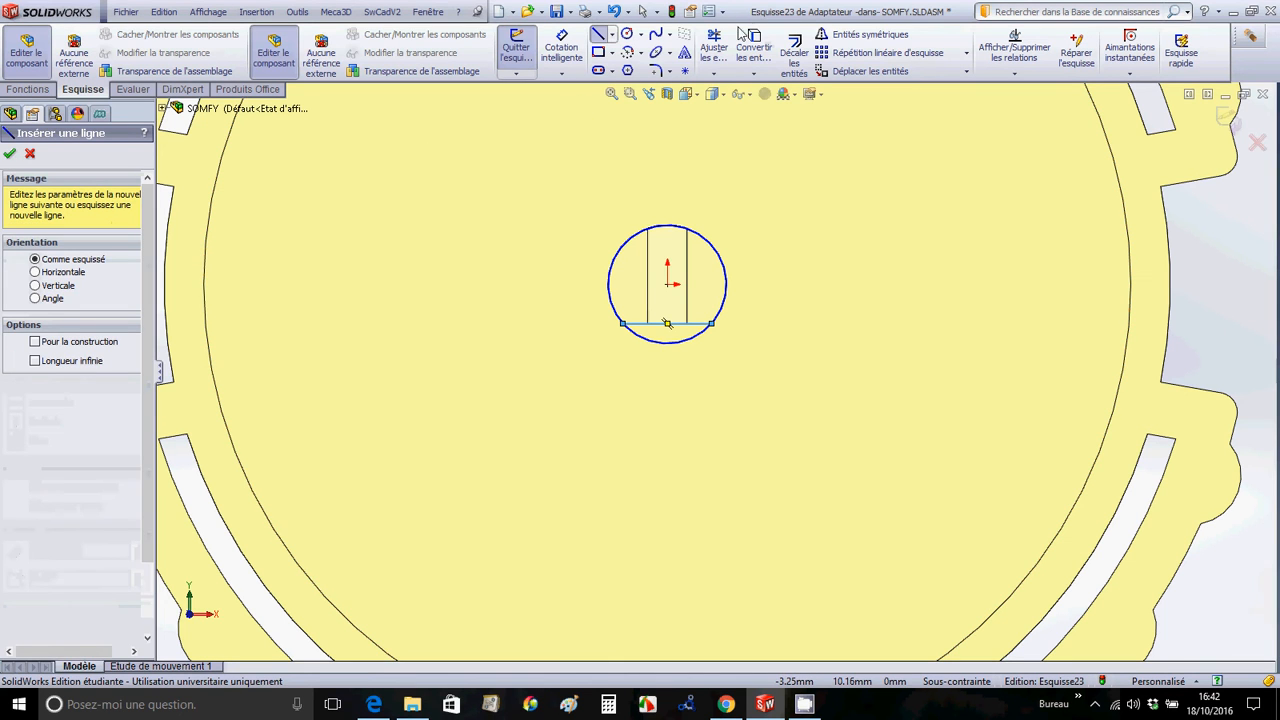
Trim away the circle's arc below the flat line with the trim-to-closest option, leaving a D-shaped profile.
{"action": "left_click", "coordinate": [713, 45]}
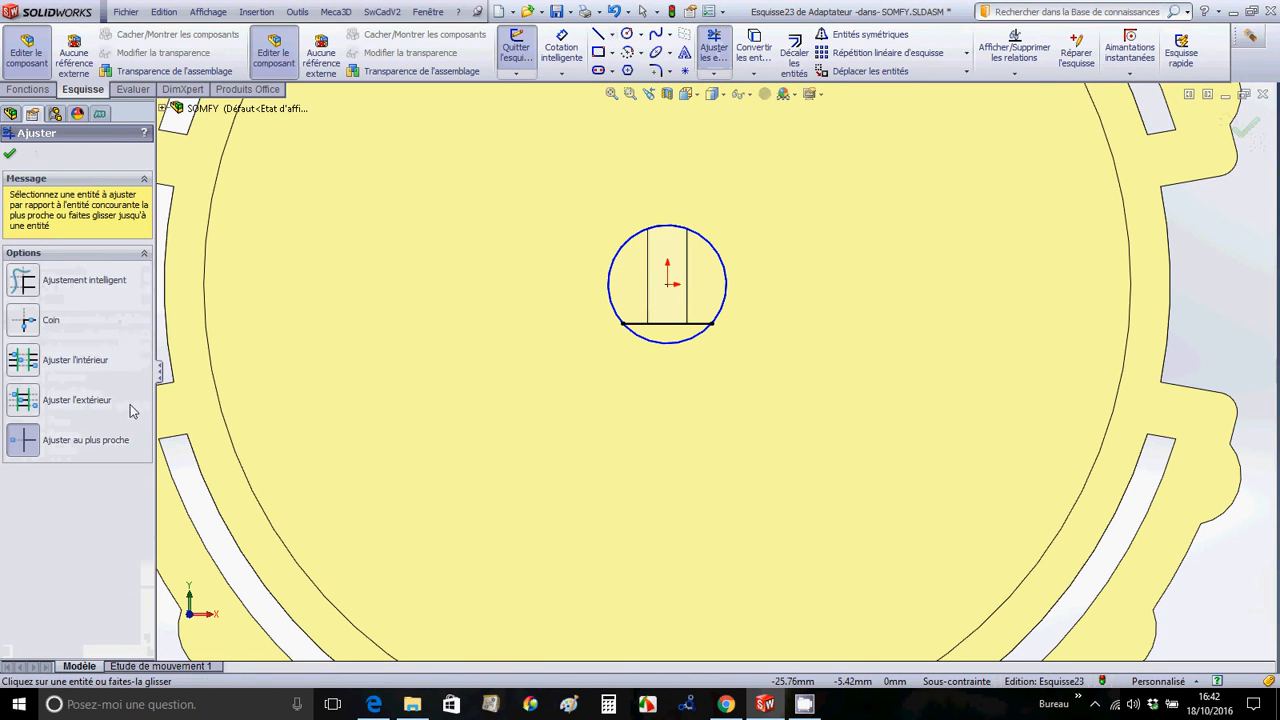
{"action": "left_click", "coordinate": [73, 450]}
{"action": "left_click", "coordinate": [669, 345]}
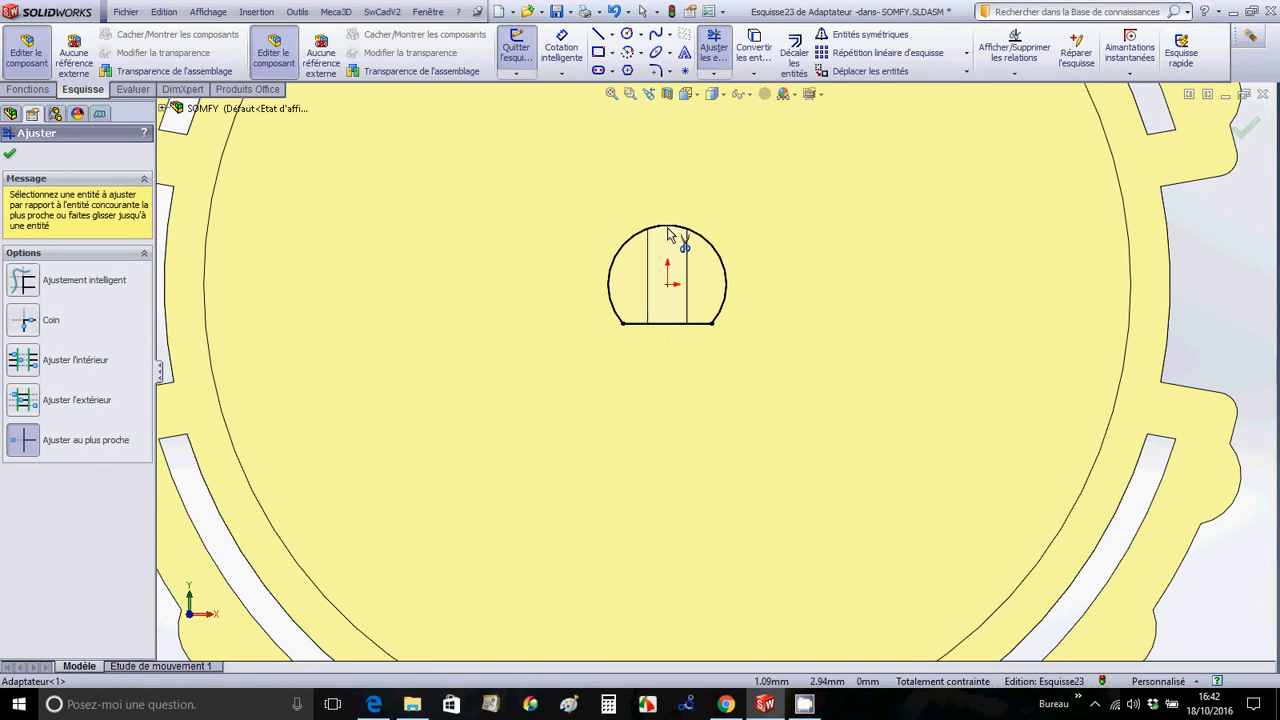
{"action": "left_click", "coordinate": [10, 154]}
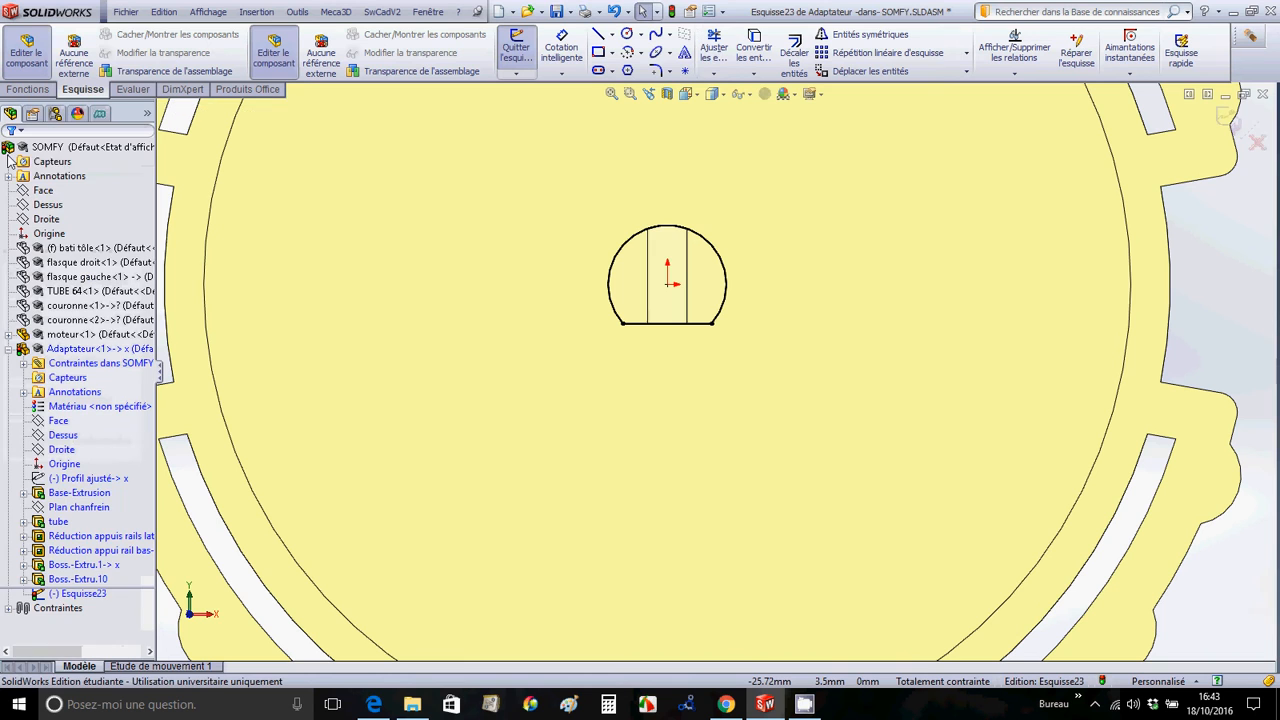
Sketch a second circle centred on the origin around the D-shaped profile, about 9.4 mm in diameter.
{"action": "left_click", "coordinate": [626, 37]}
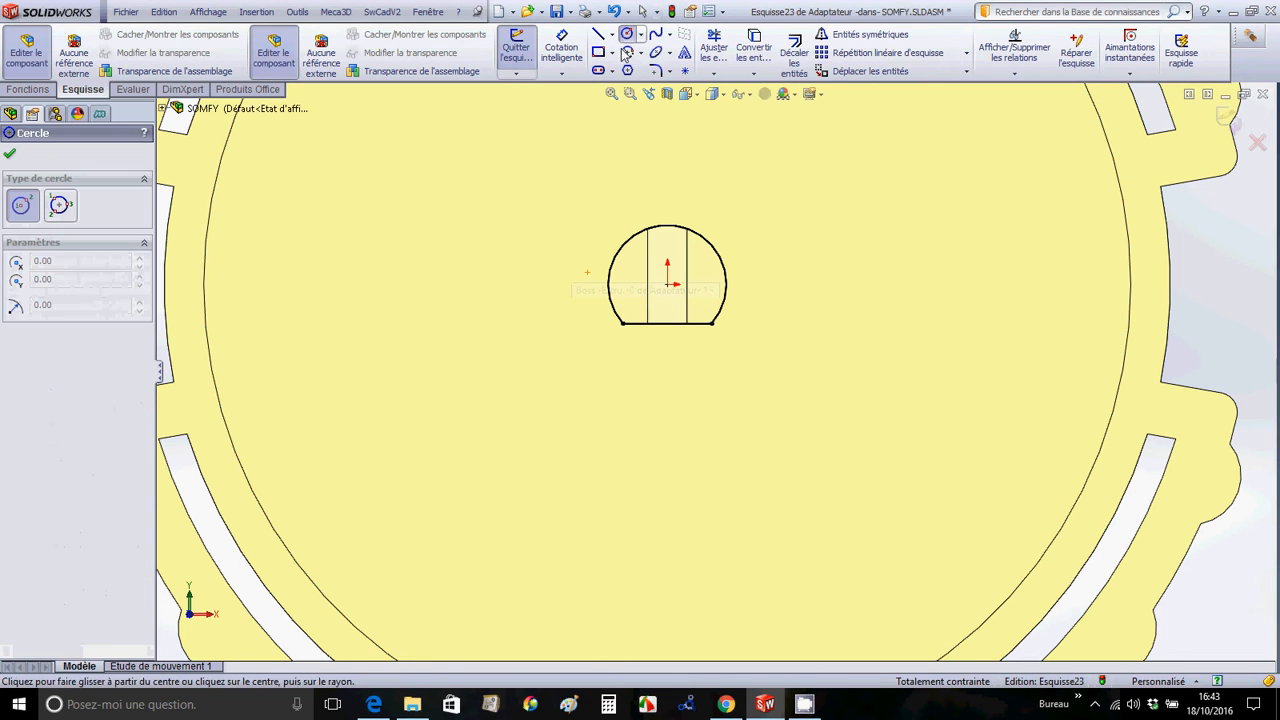
{"action": "left_click", "coordinate": [667, 284]}
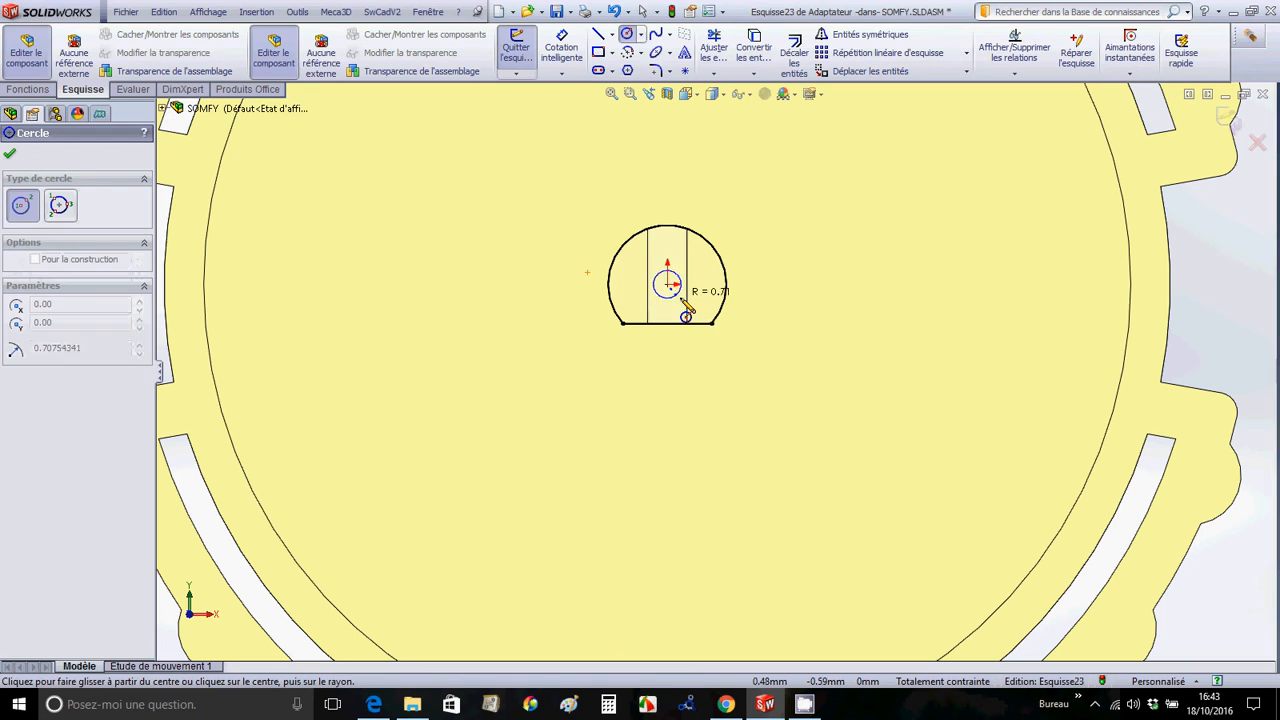
{"action": "left_click", "coordinate": [681, 394]}
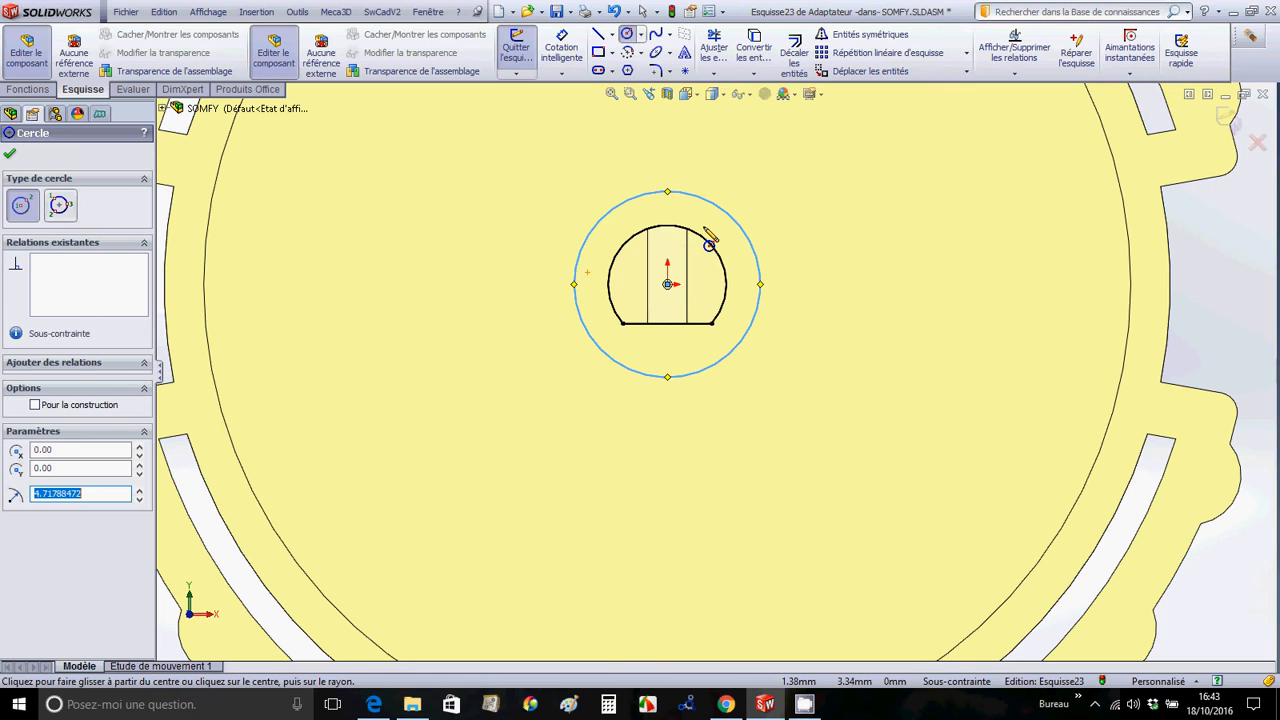
Dimension the outer circle's diameter and set it to 8 mm.
{"action": "left_click", "coordinate": [563, 50]}
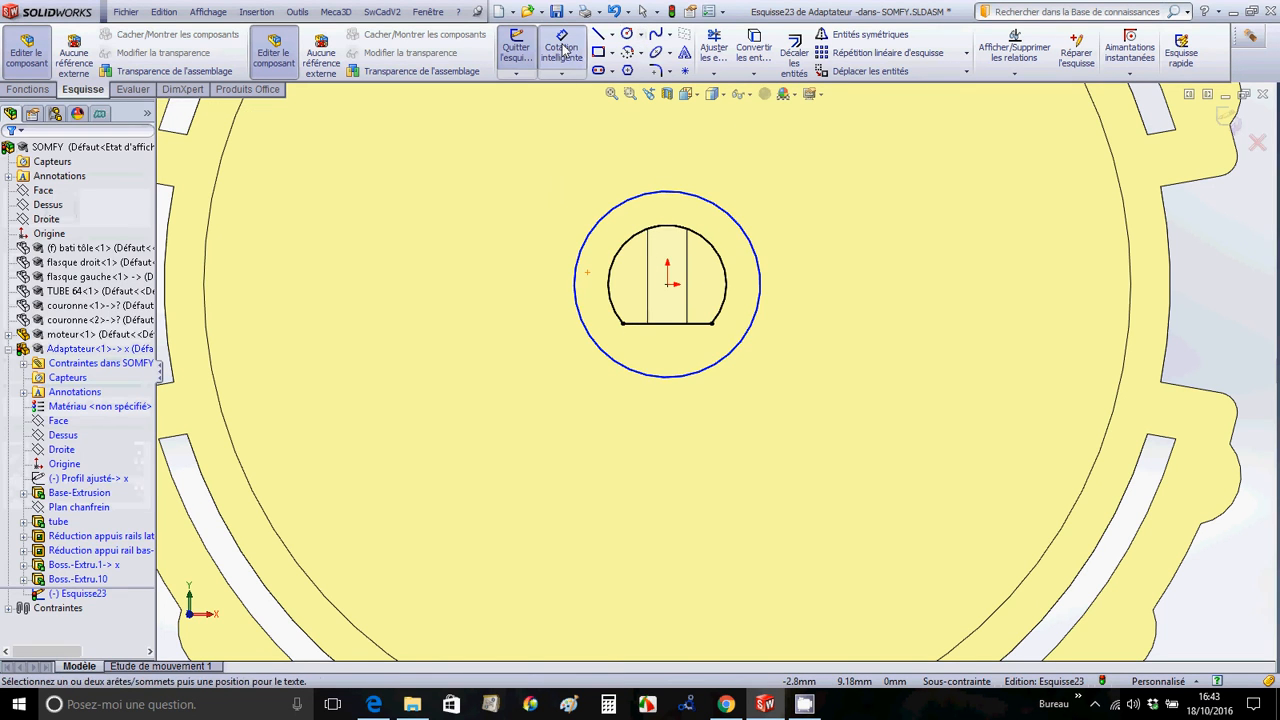
{"action": "left_click", "coordinate": [741, 222]}
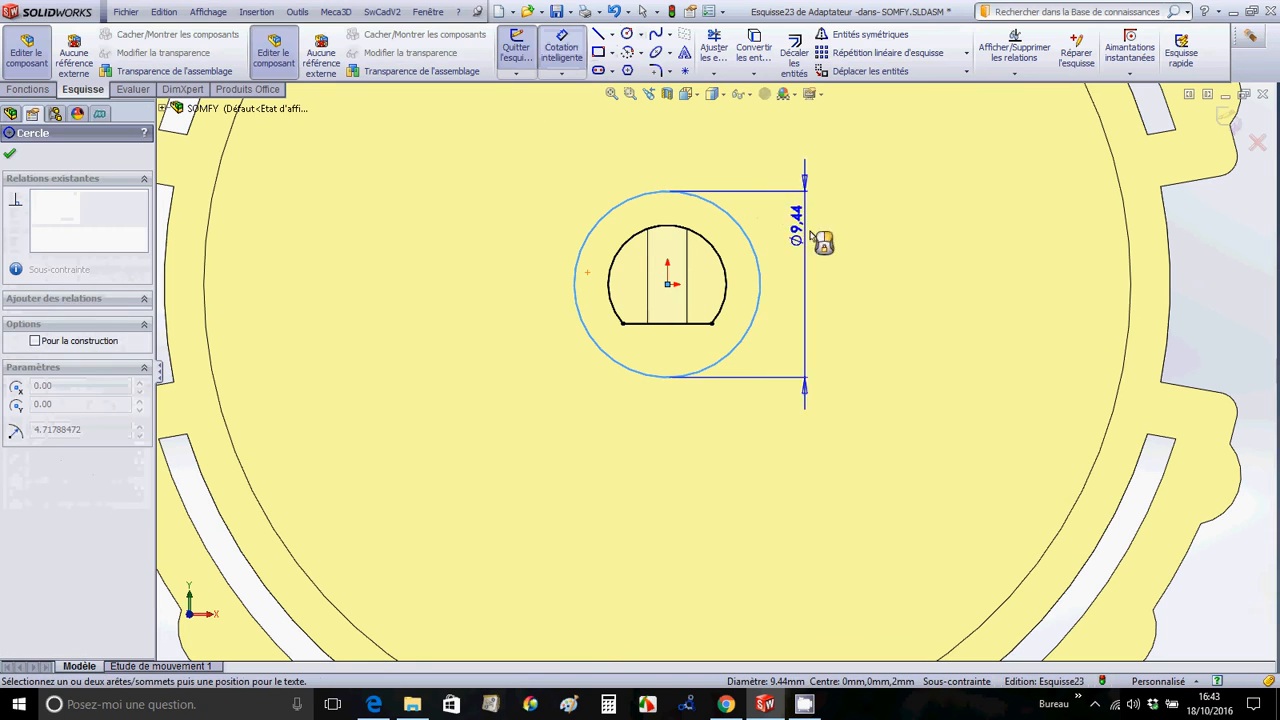
{"action": "left_click", "coordinate": [849, 260]}
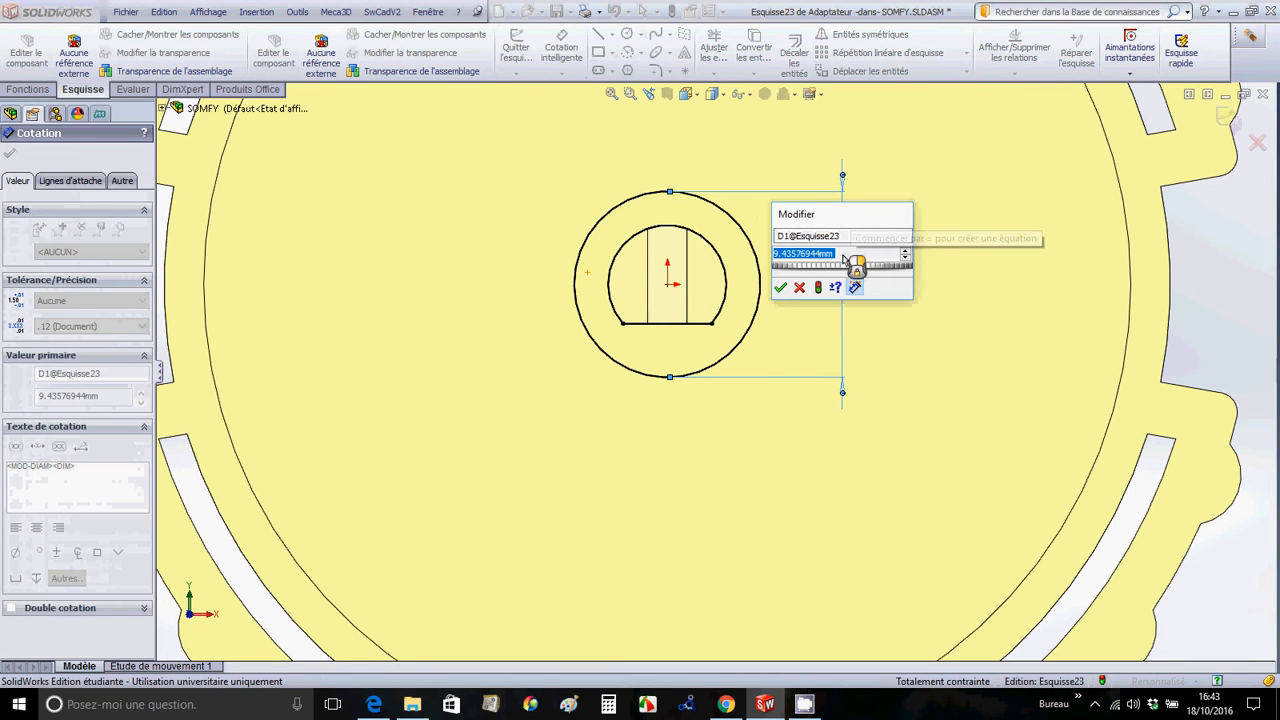
{"action": "type", "text": "8"}
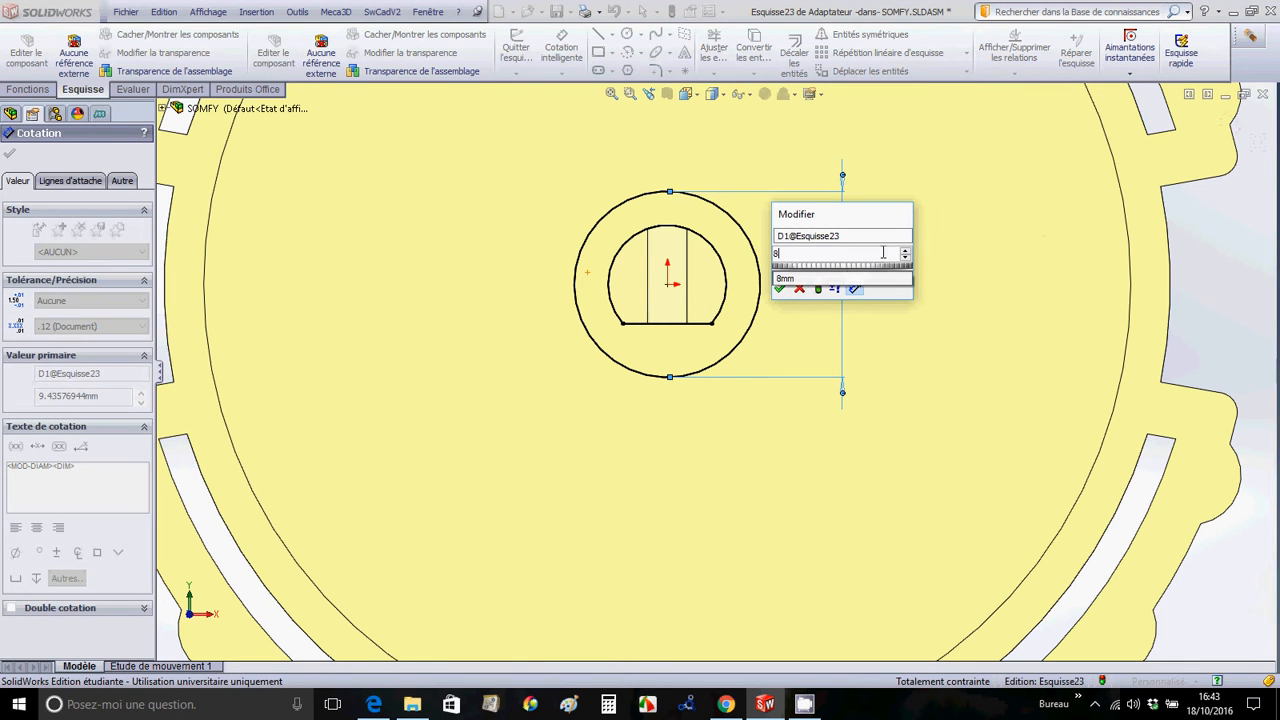
{"action": "left_click", "coordinate": [779, 290]}
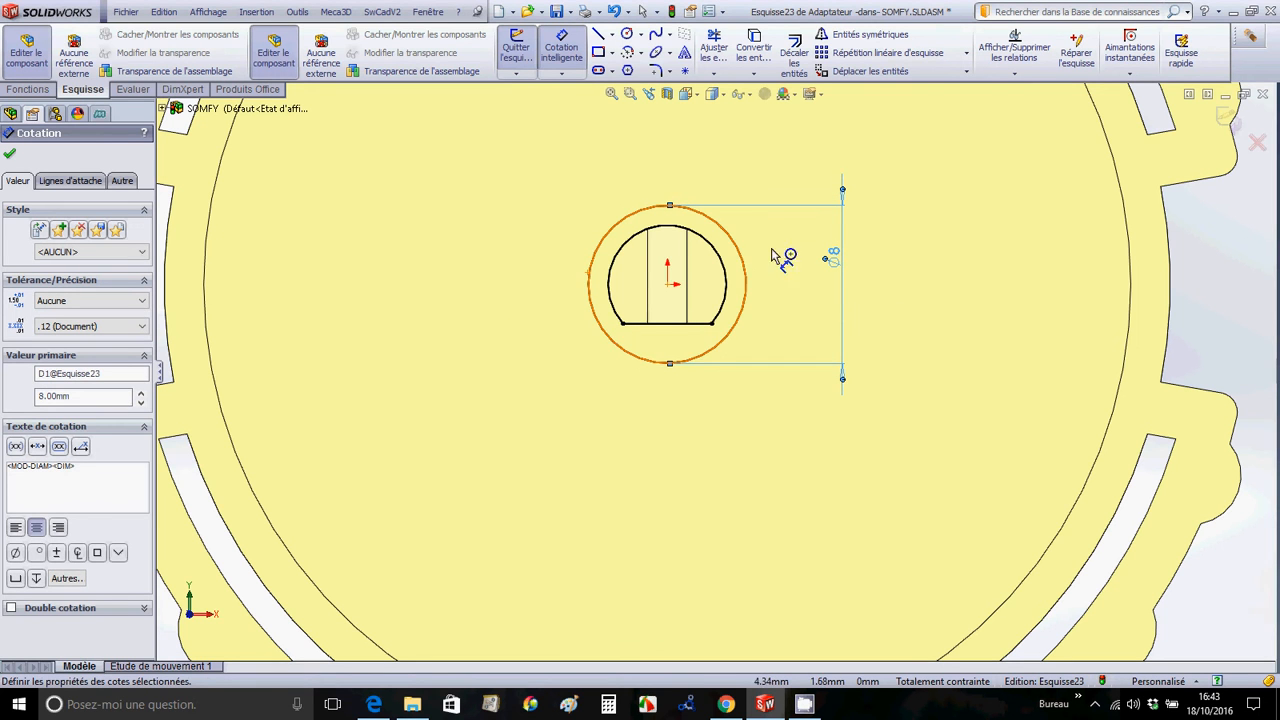
{"action": "left_click", "coordinate": [11, 155]}
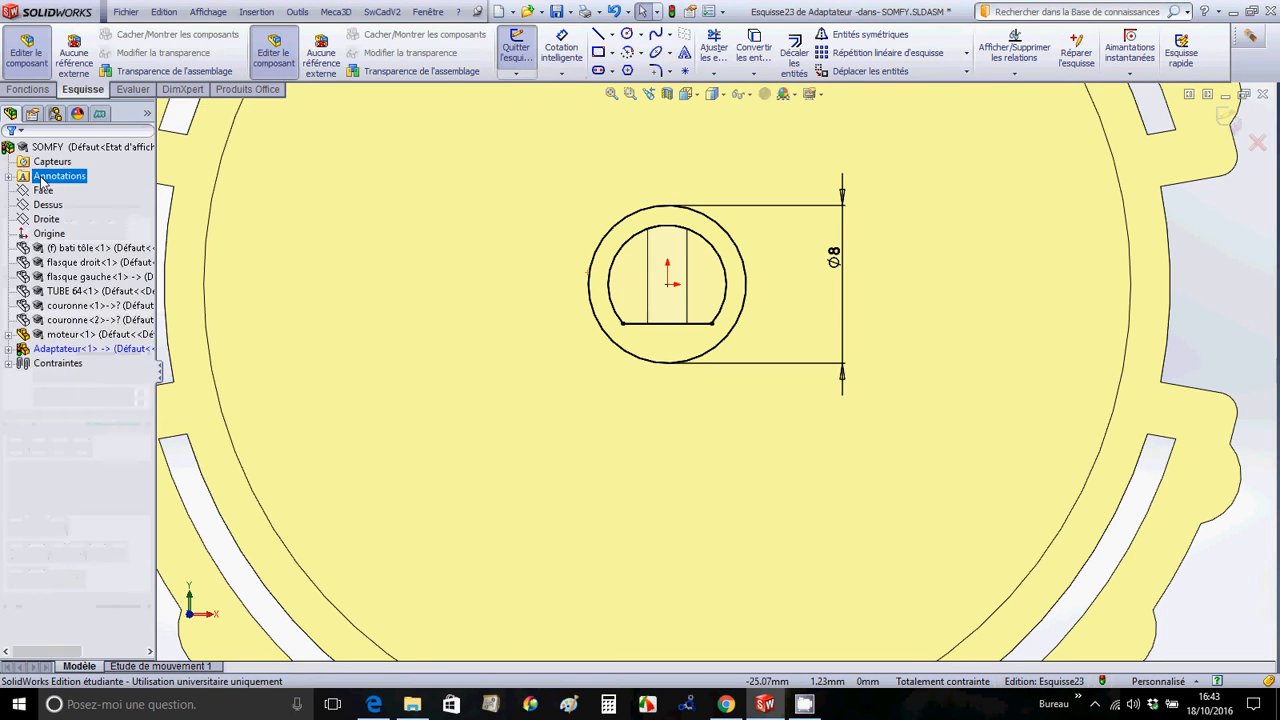
Extrude the D-bored ring profile with the Jusqu'à un sommet end condition, using the round edge at the motor shaft's free end.
{"action": "key", "text": "f"}
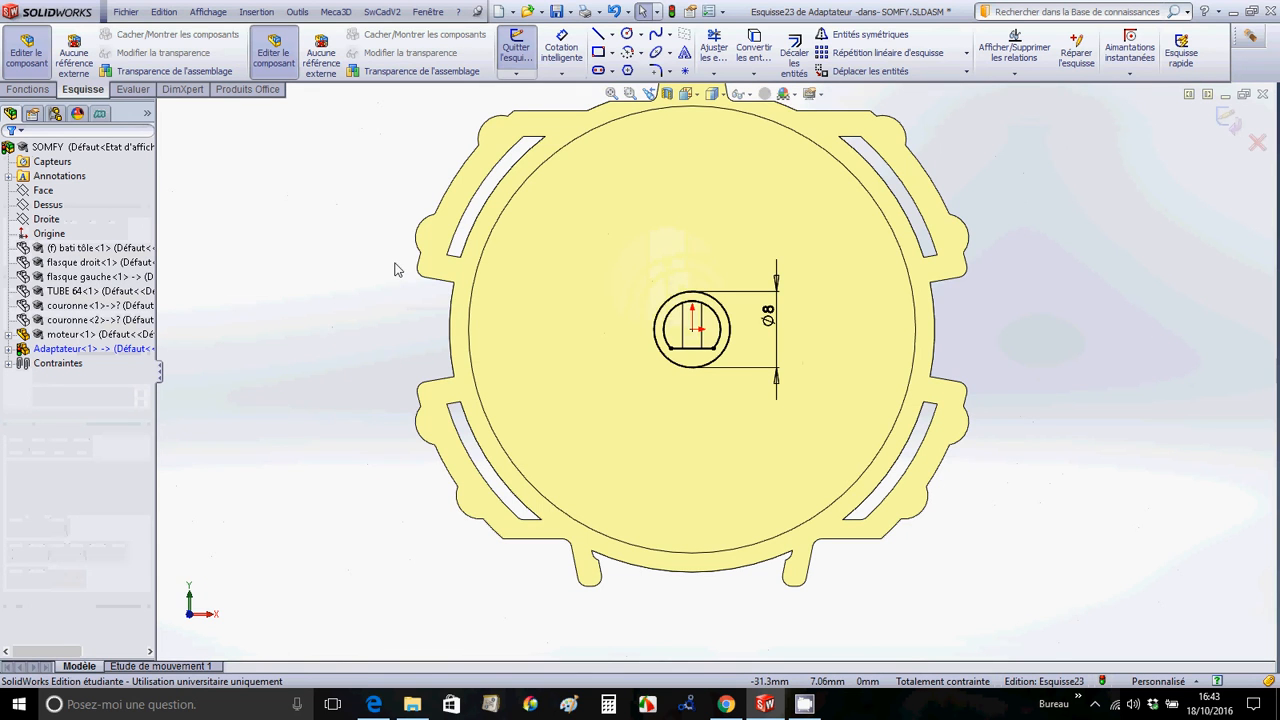
{"action": "key", "text": "Left"}
{"action": "key", "text": "Left"}
{"action": "key", "text": "Left"}
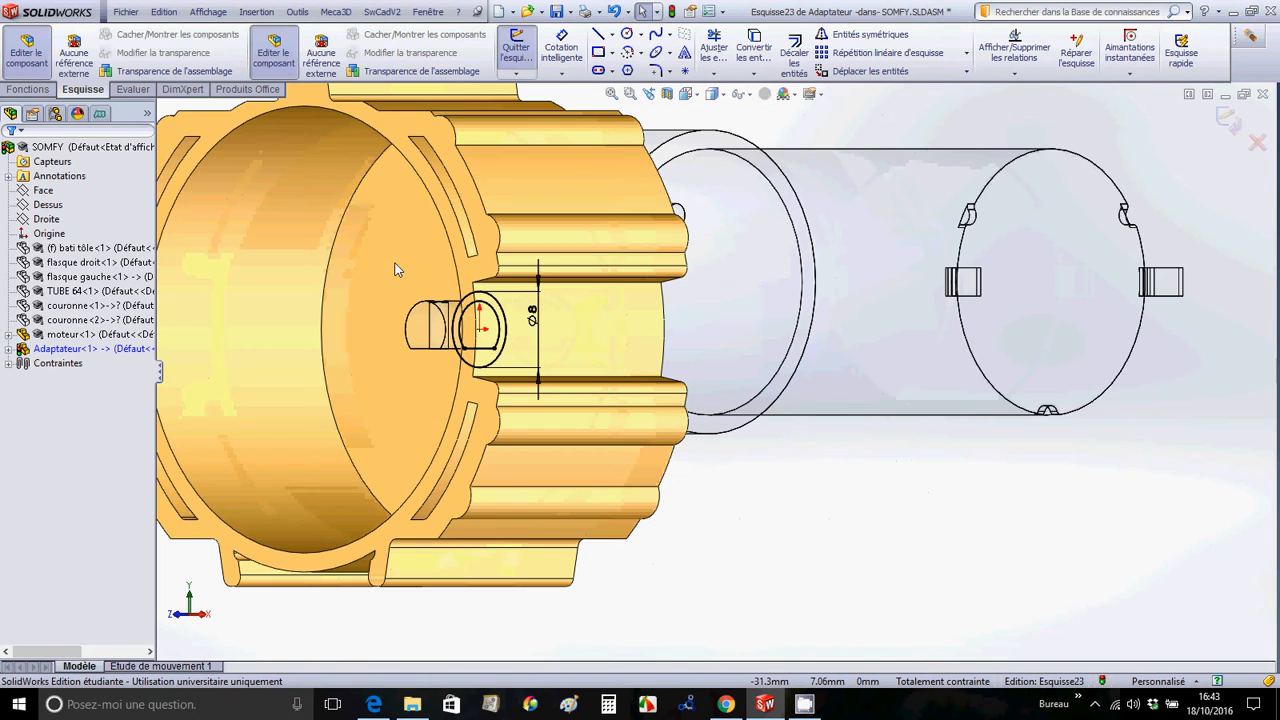
{"action": "key", "text": "z"}
{"action": "left_click", "coordinate": [629, 93]}
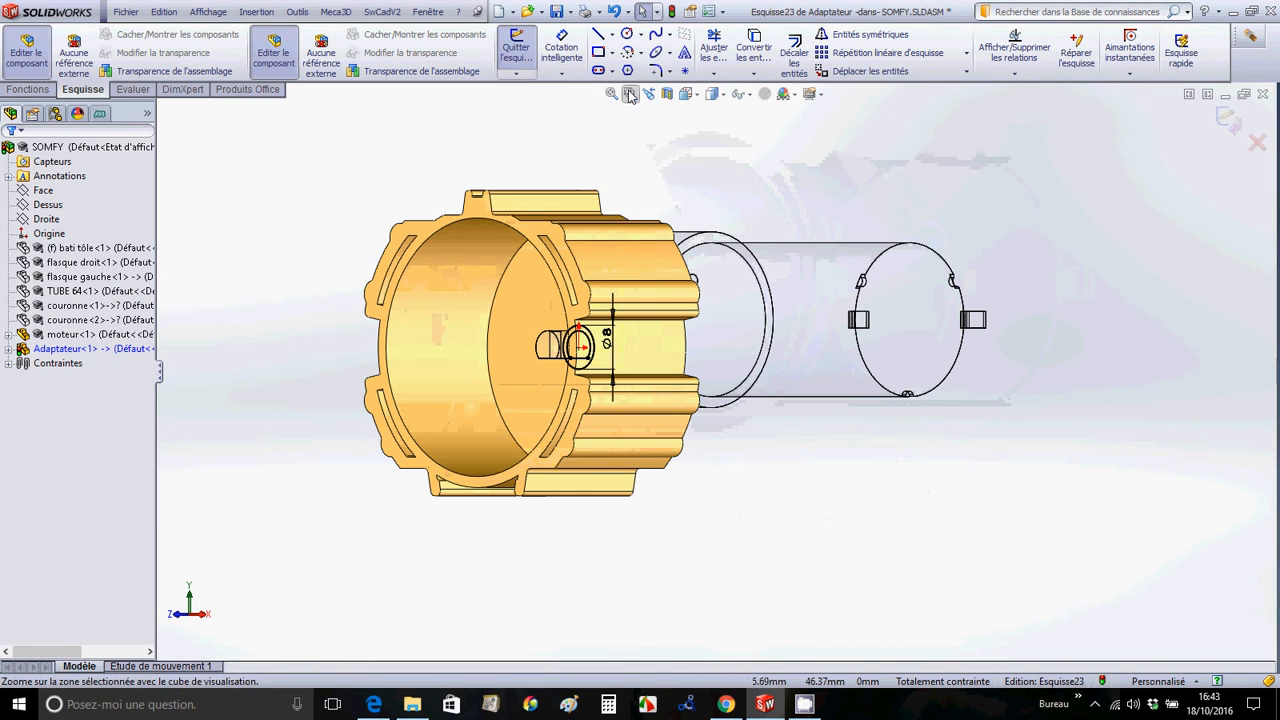
{"action": "left_click_drag", "start_coordinate": [484, 290], "coordinate": [640, 399]}
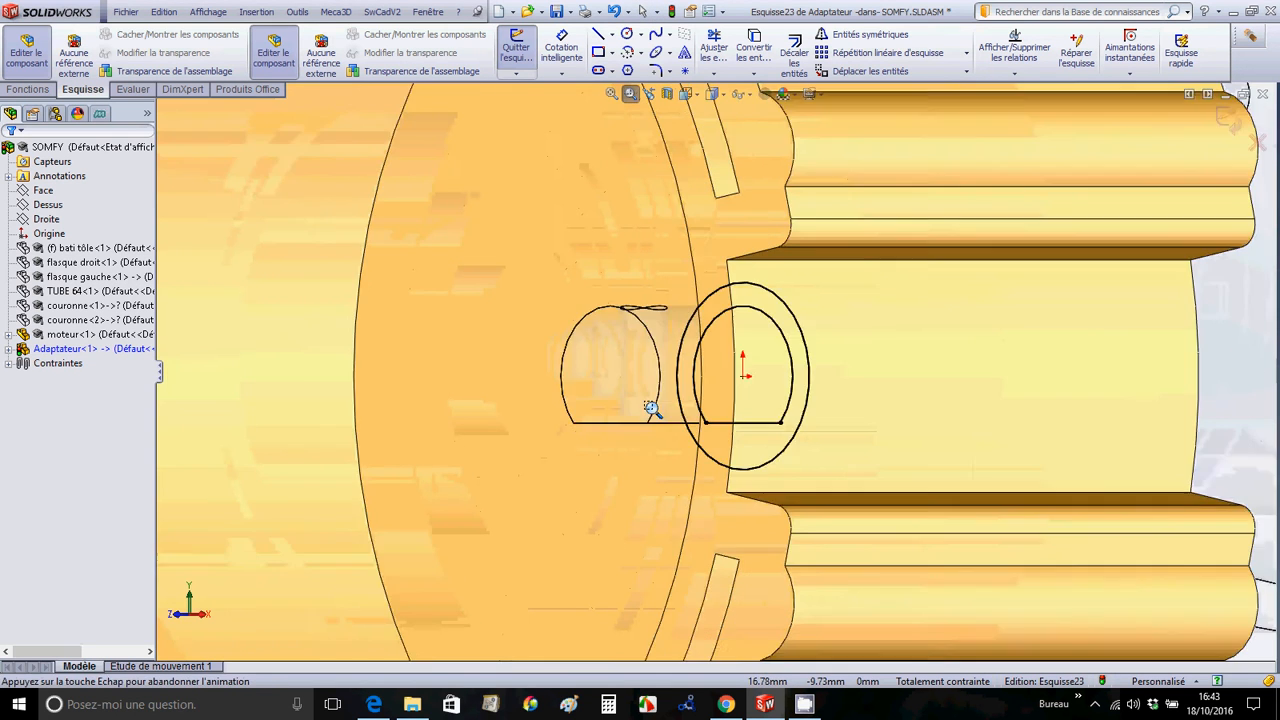
{"action": "left_click", "coordinate": [30, 89]}
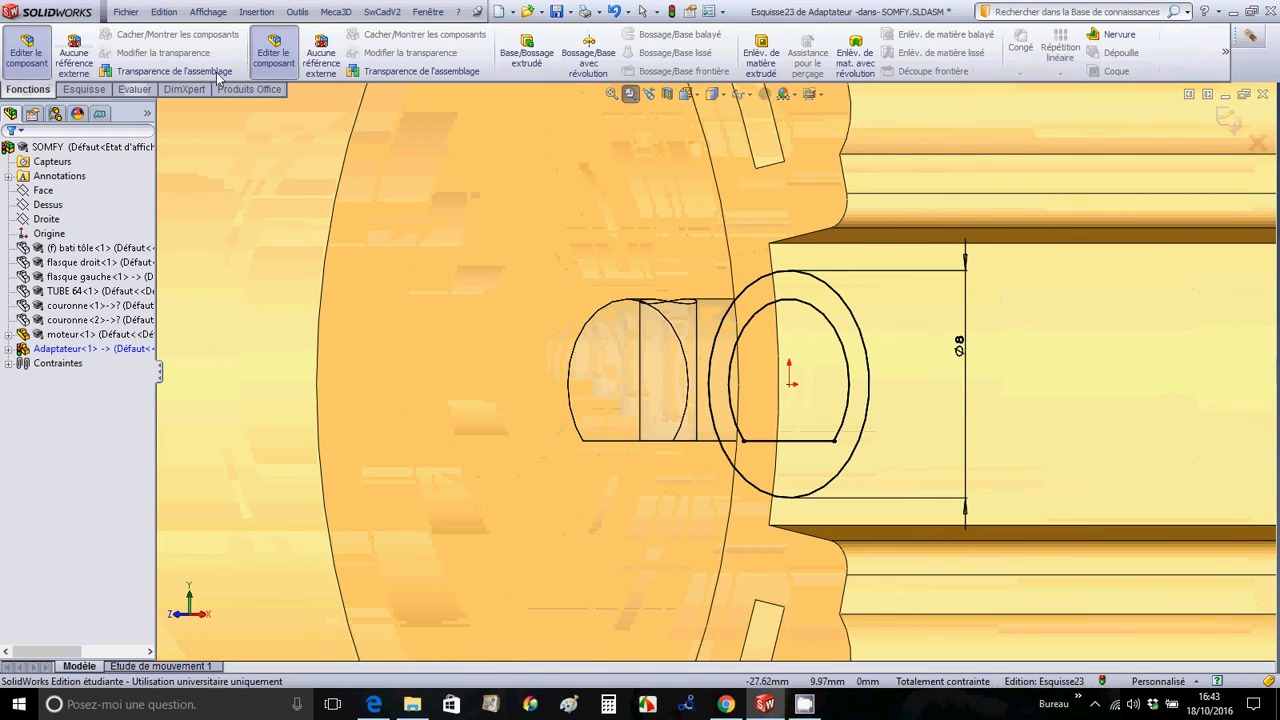
{"action": "left_click", "coordinate": [530, 50]}
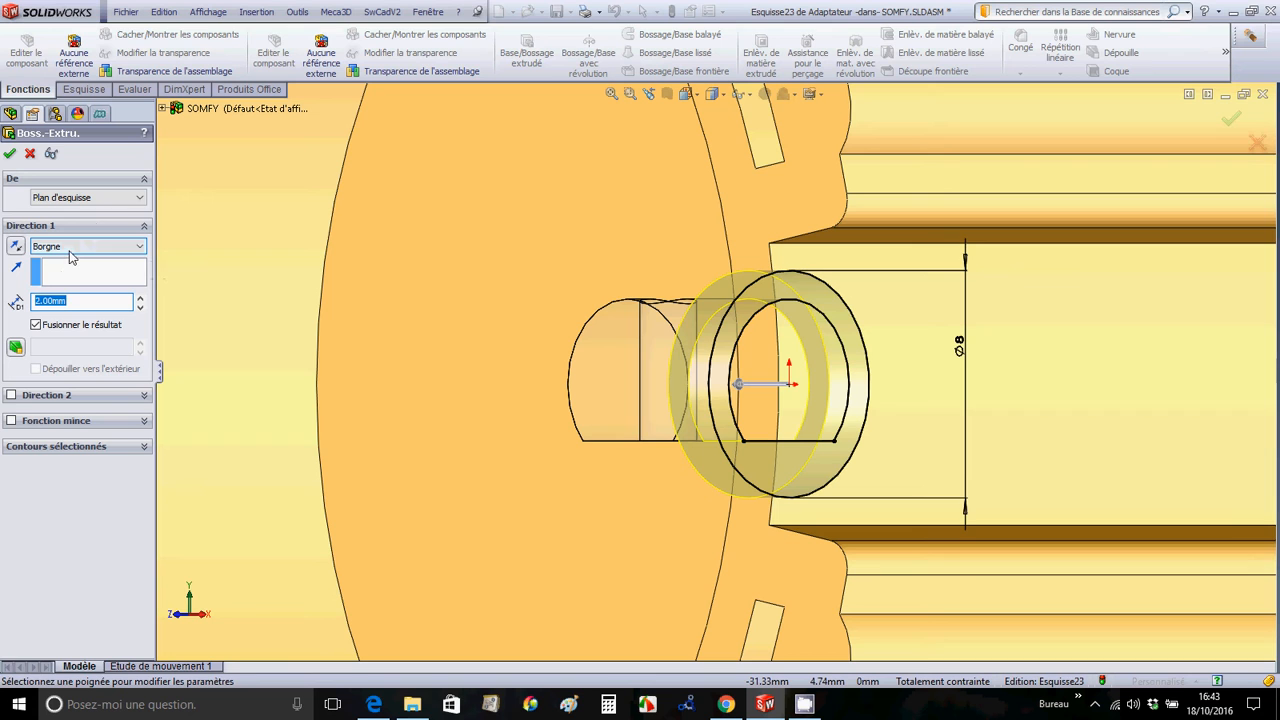
{"action": "left_click", "coordinate": [140, 248]}
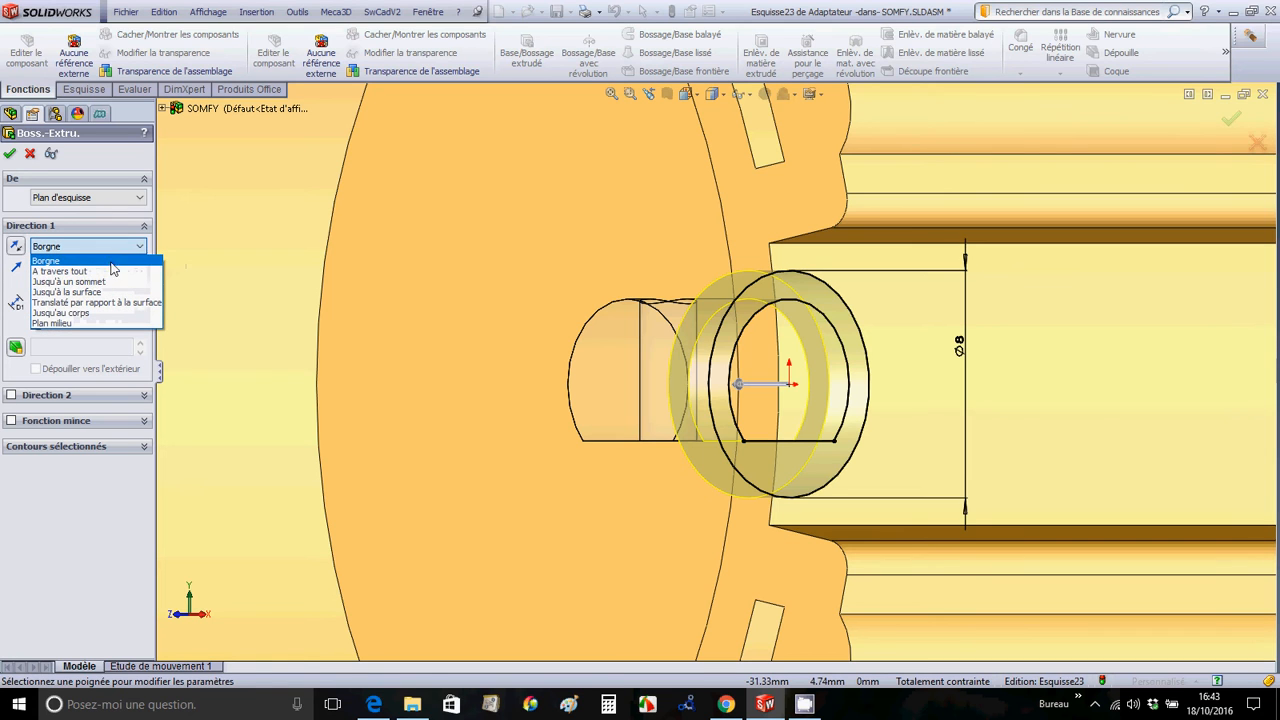
{"action": "left_click", "coordinate": [86, 282]}
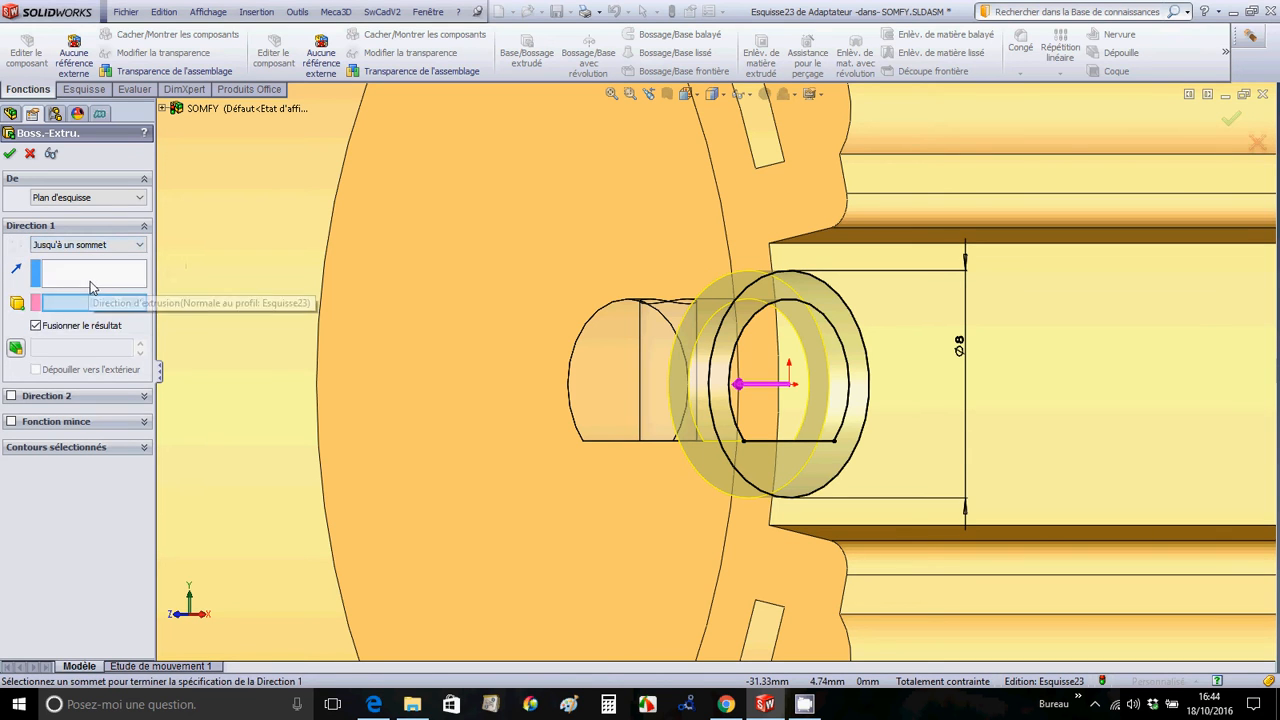
{"action": "left_click", "coordinate": [588, 323]}
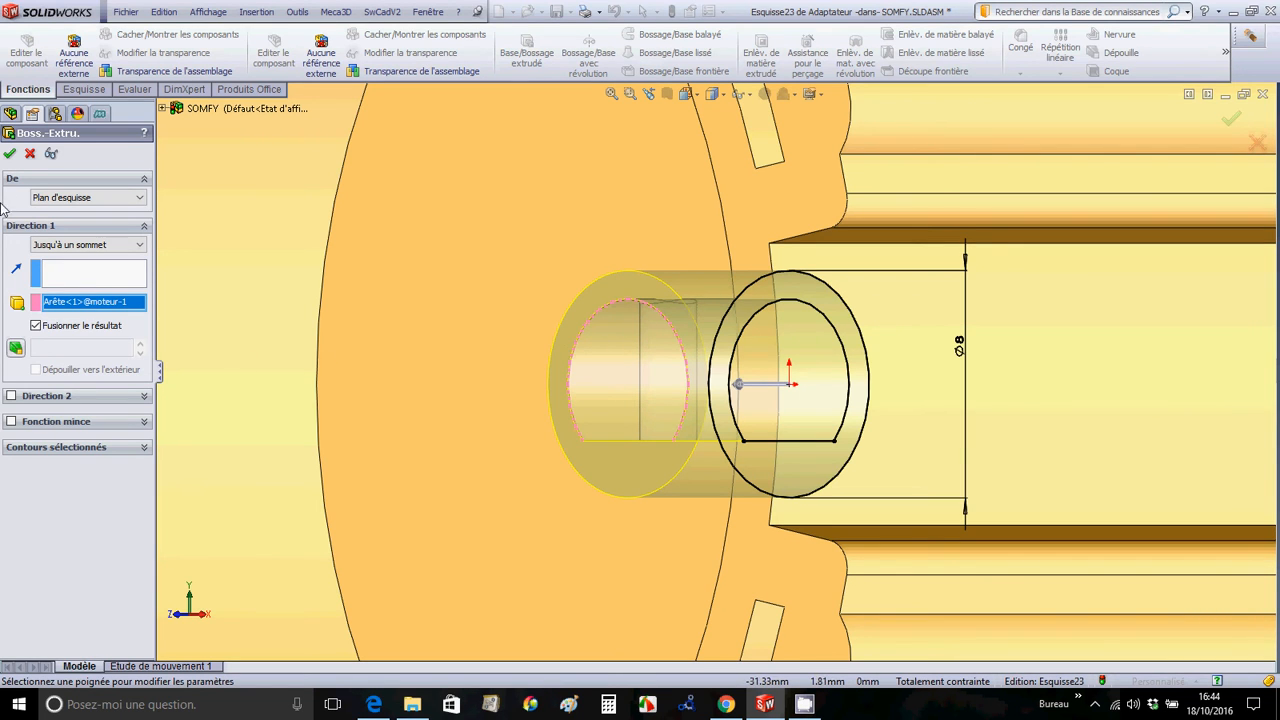
{"action": "left_click", "coordinate": [10, 157]}
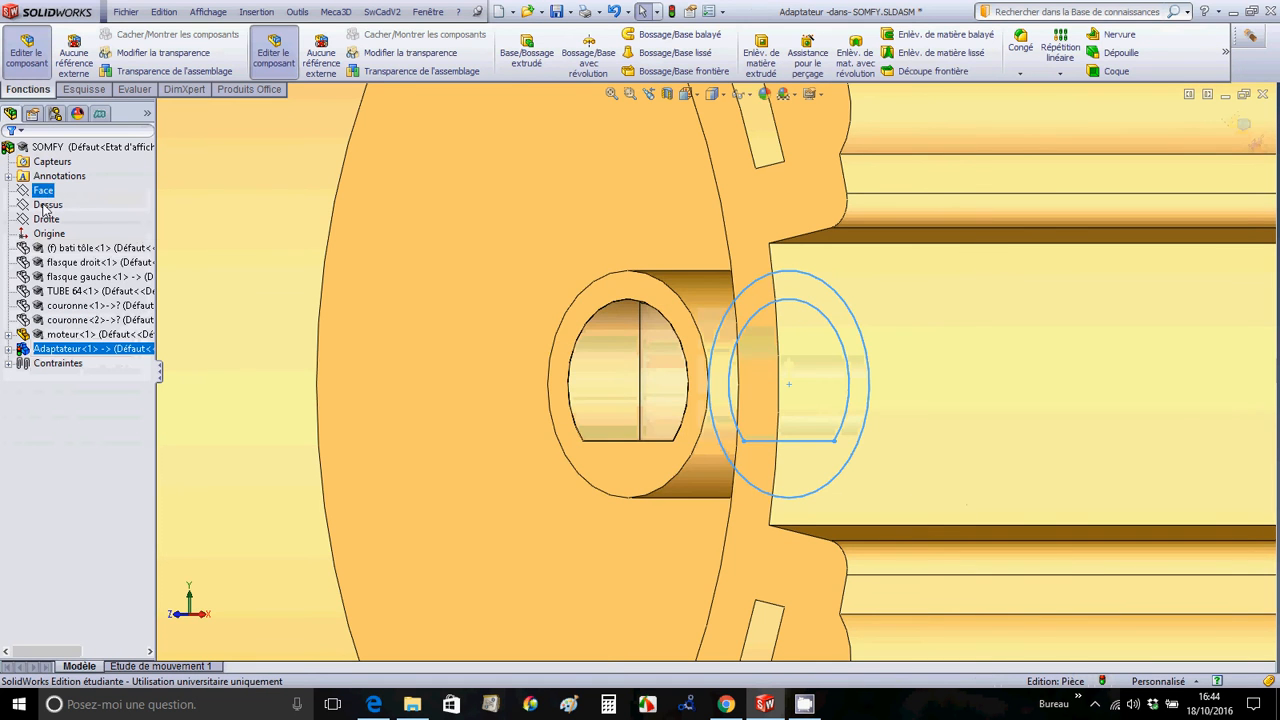
Start a sketch on the Adaptateur part's own Dessus plane.
{"action": "scroll", "coordinate": [221, 275], "scroll_direction": "up", "scroll_amount": 2}
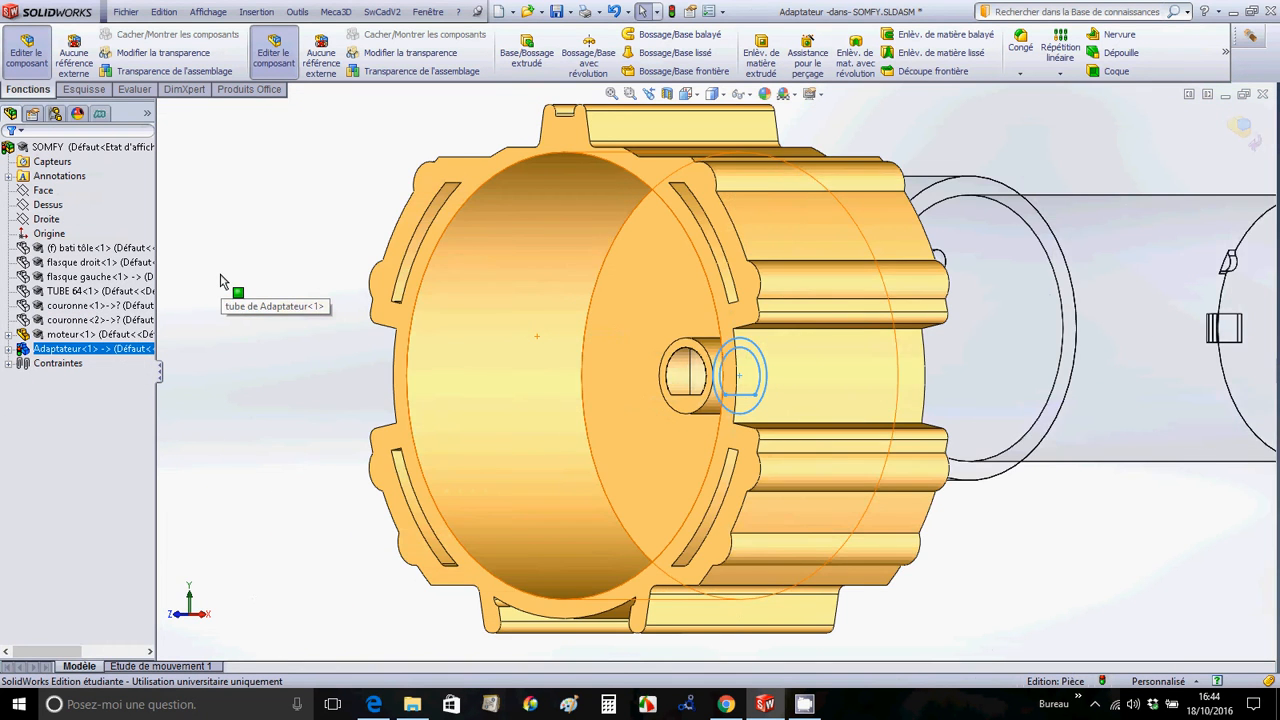
{"action": "key", "text": "ctrl+8"}
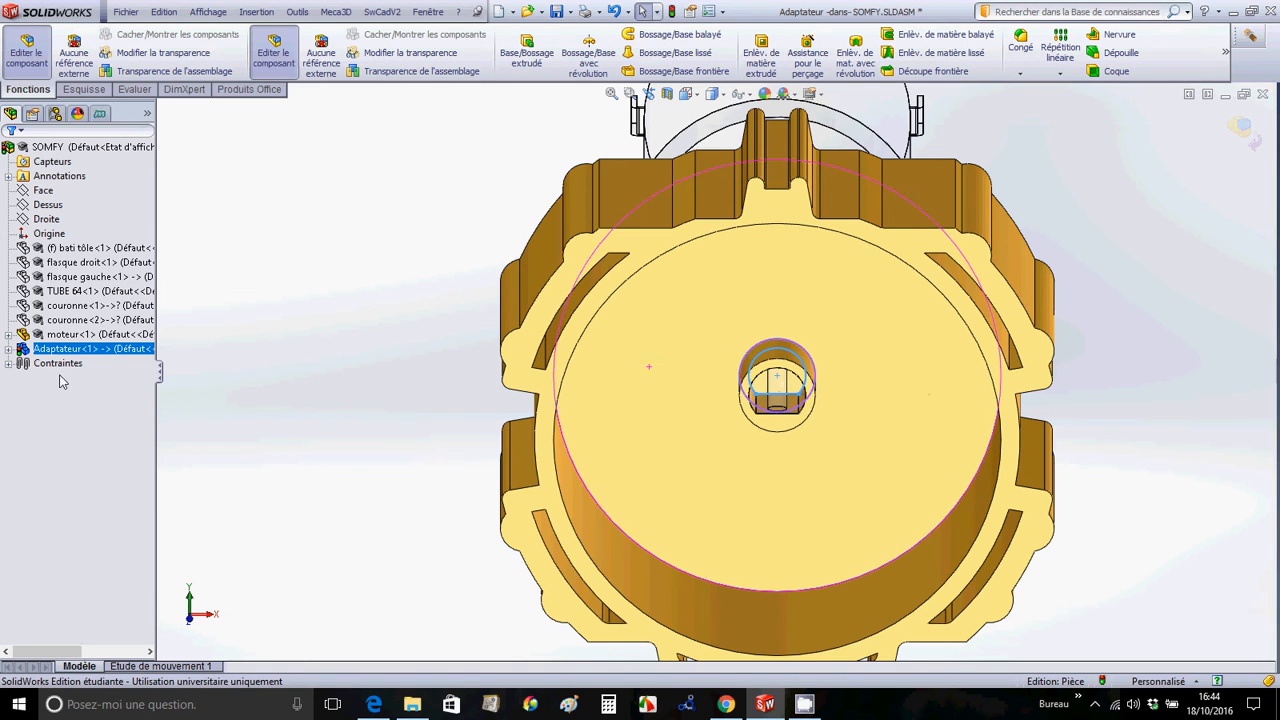
{"action": "left_click", "coordinate": [8, 349]}
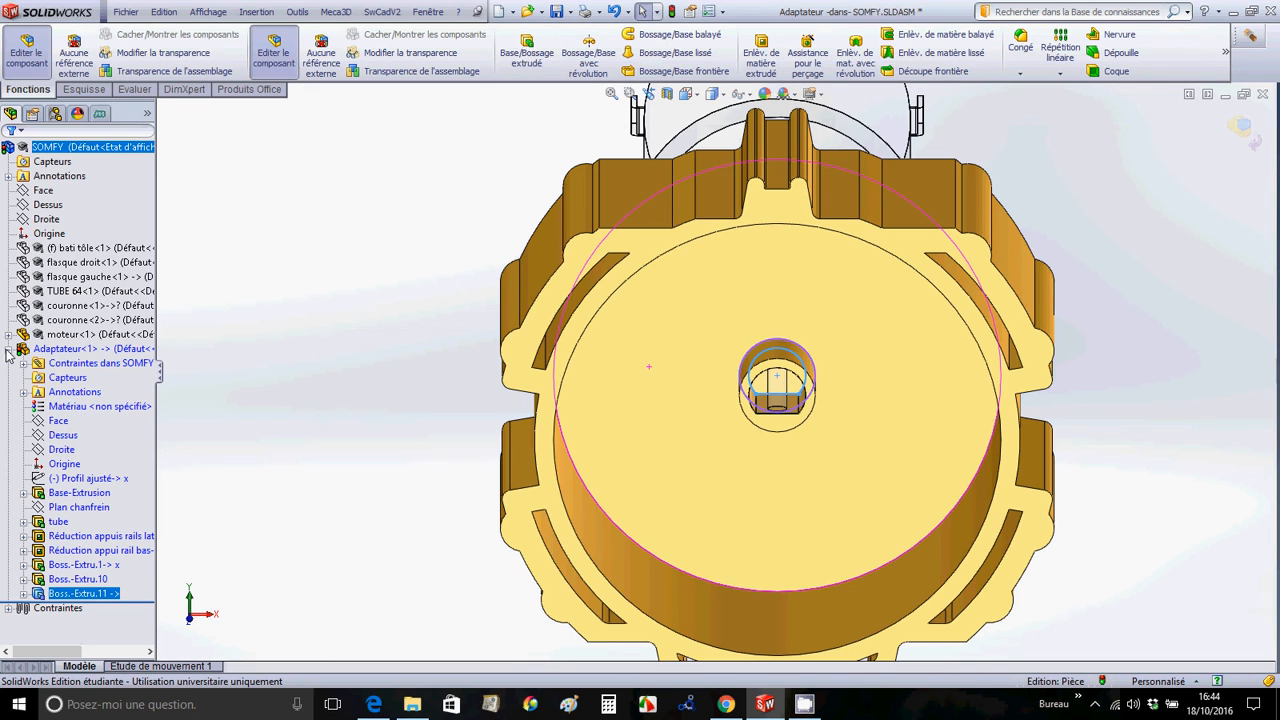
{"action": "left_click", "coordinate": [62, 436]}
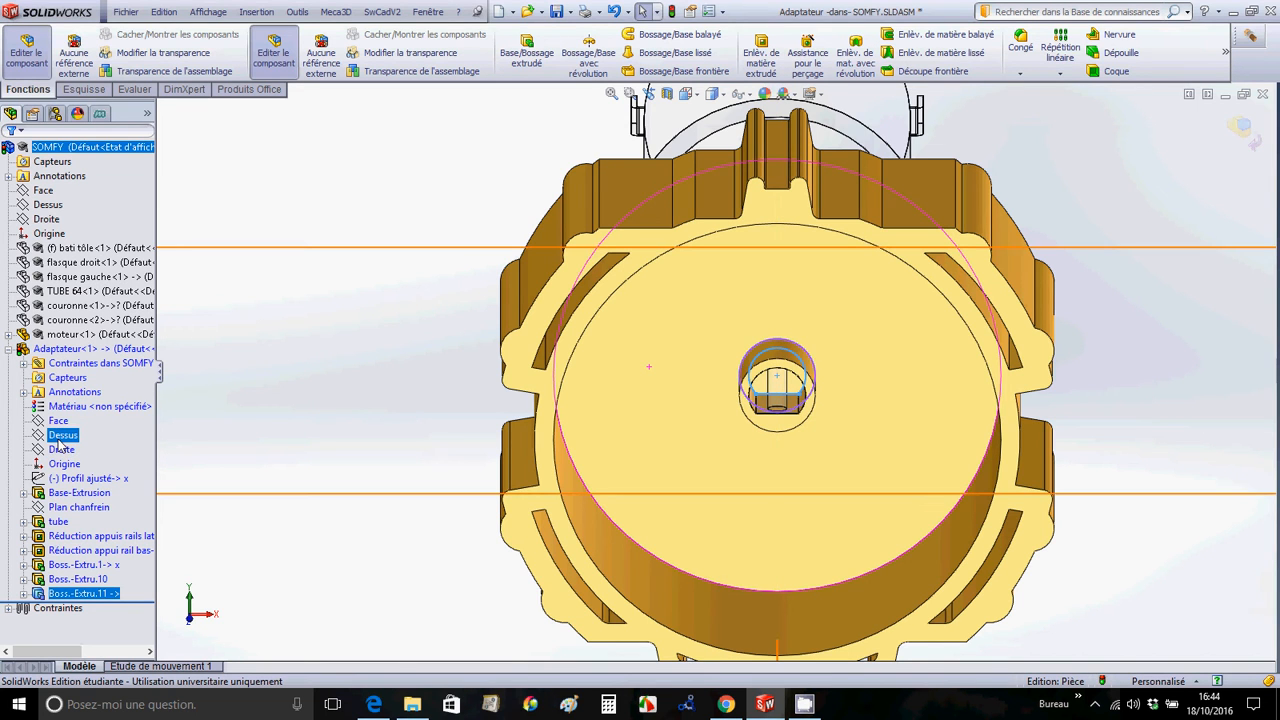
{"action": "left_click", "coordinate": [60, 437]}
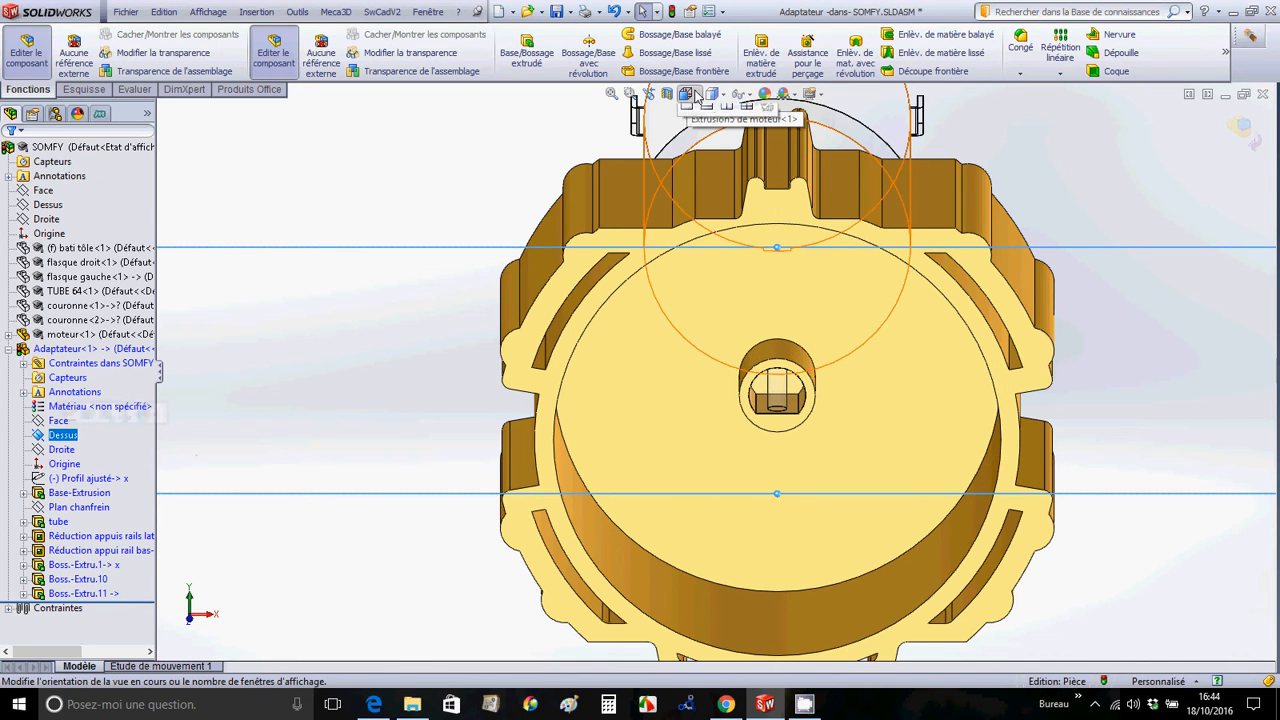
{"action": "left_click", "coordinate": [707, 135]}
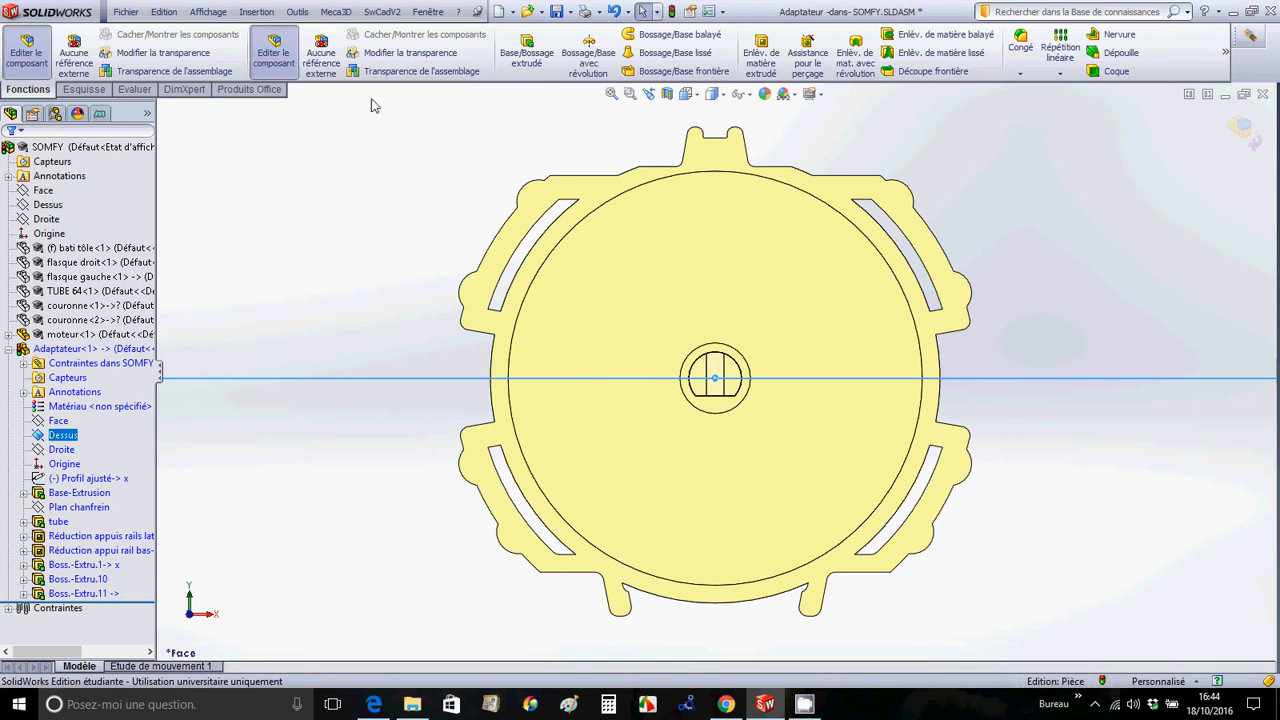
{"action": "left_click", "coordinate": [88, 90]}
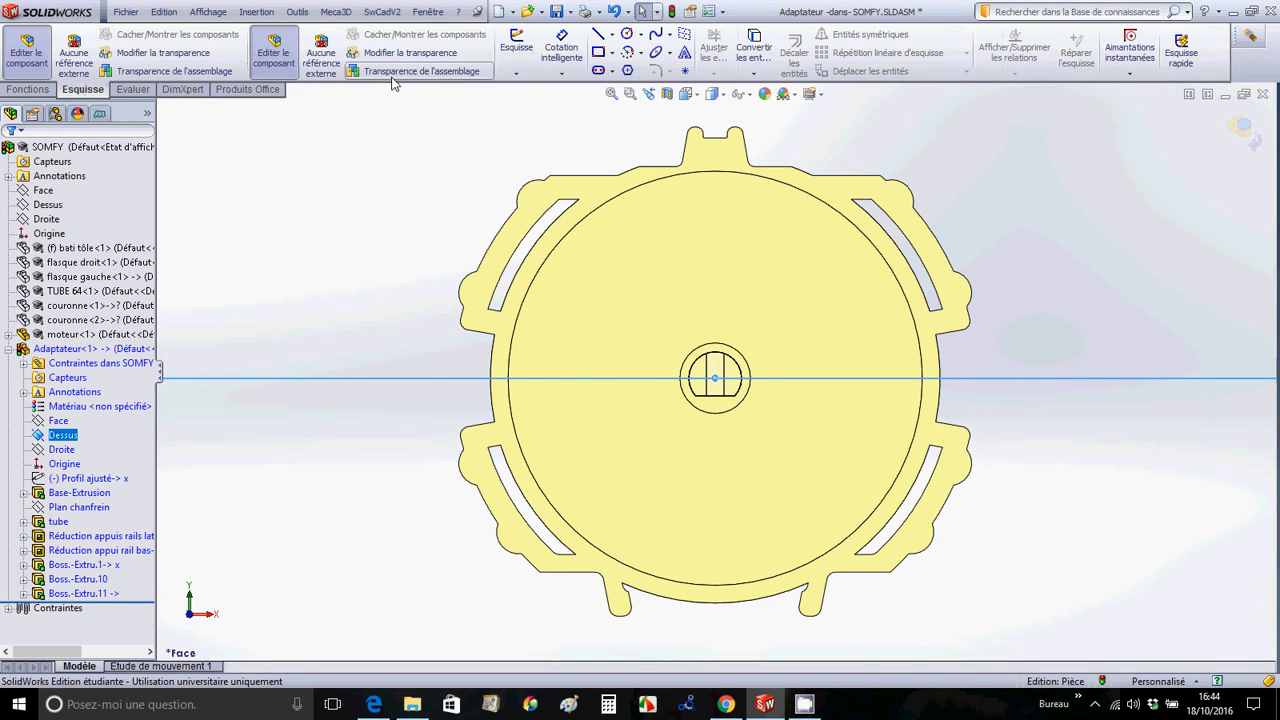
{"action": "left_click", "coordinate": [516, 42]}
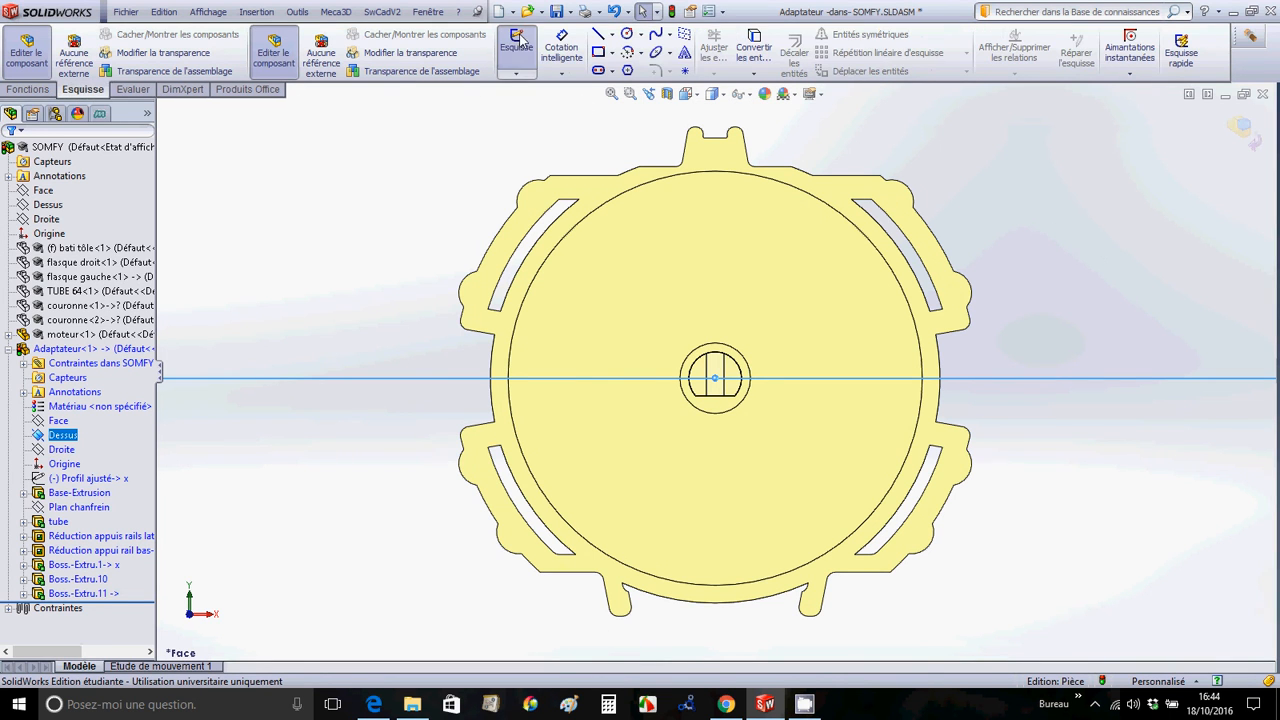
Switch the display style to hidden lines visible, with the sketch plane facing the view and the shaft area enlarged.
{"action": "left_click", "coordinate": [688, 94]}
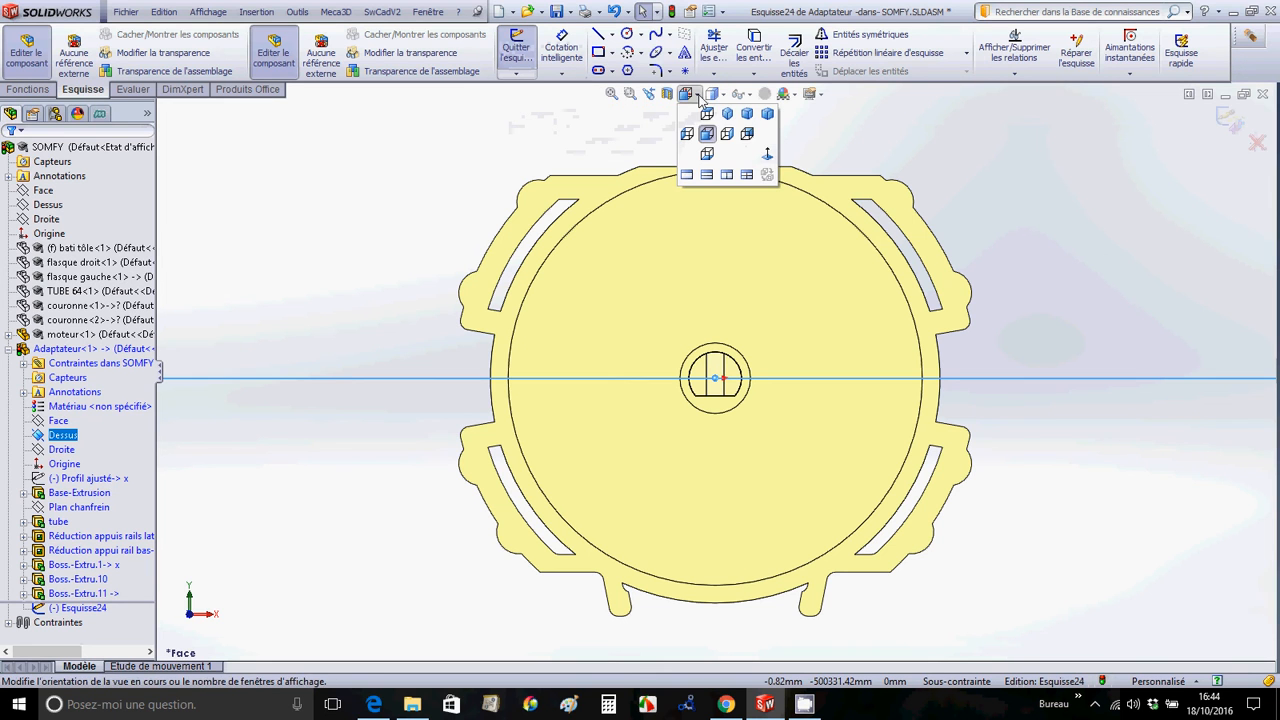
{"action": "left_click", "coordinate": [766, 156]}
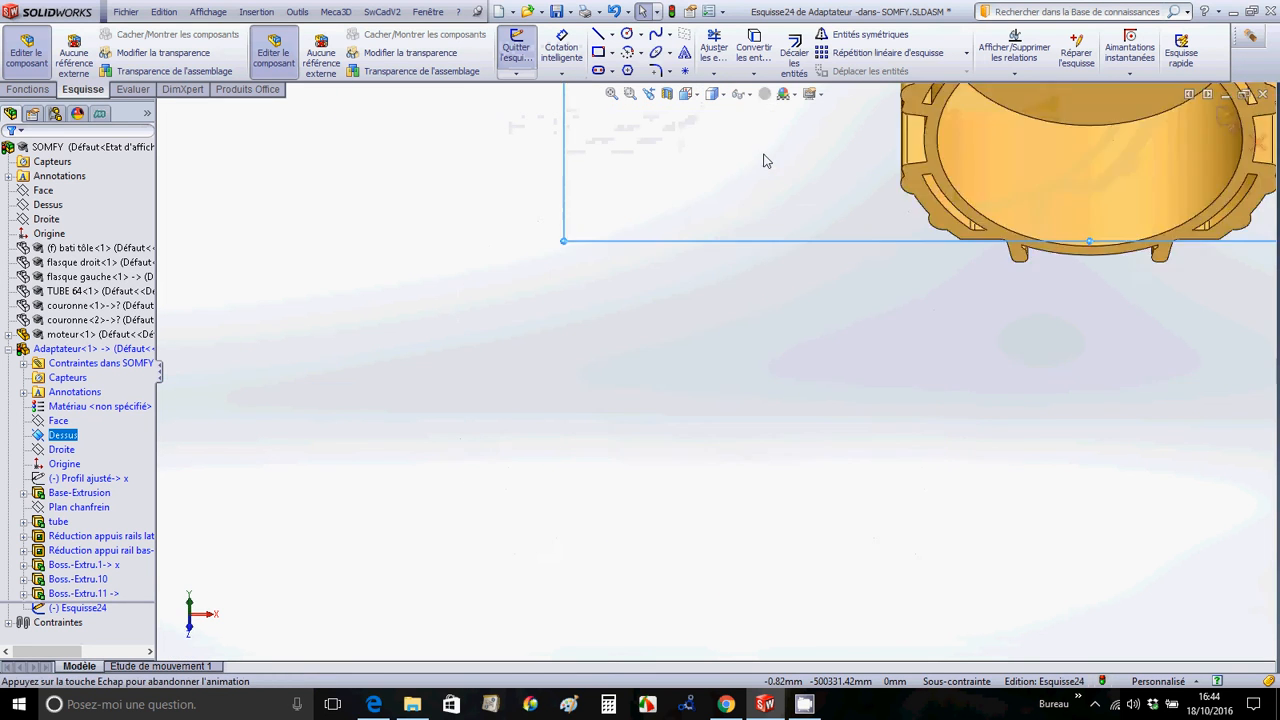
{"action": "left_click", "coordinate": [629, 94]}
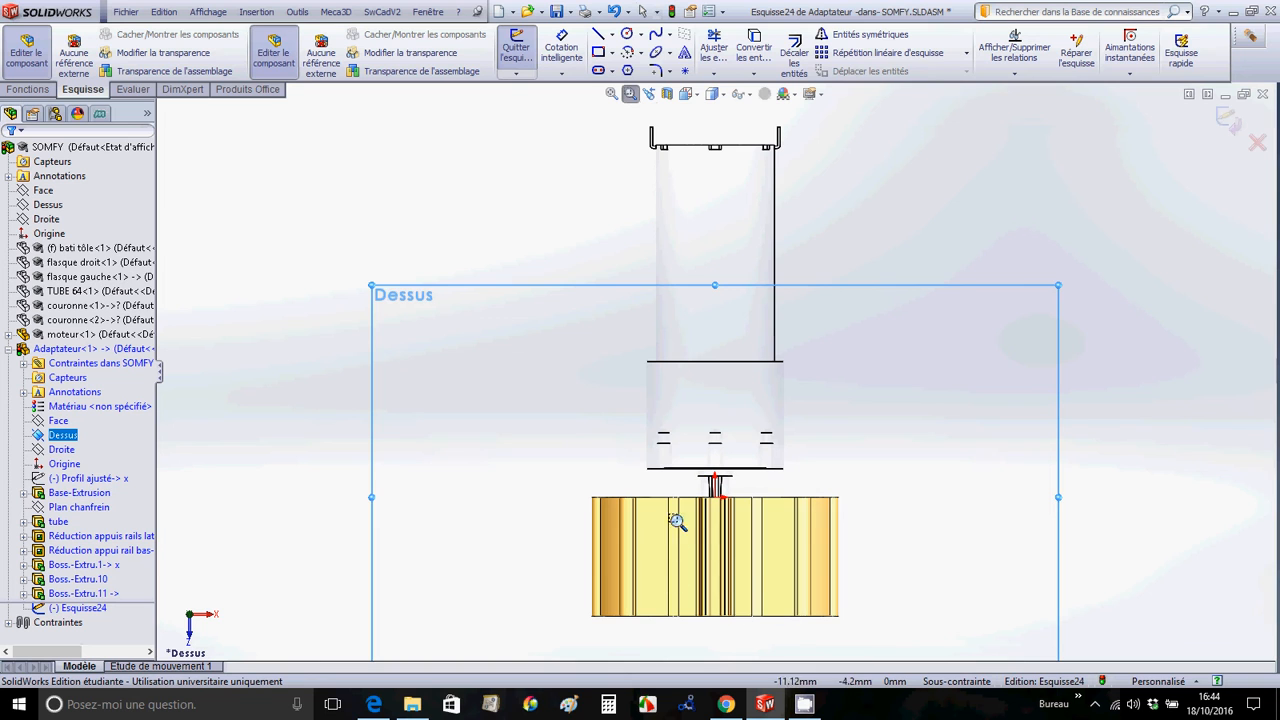
{"action": "left_click_drag", "start_coordinate": [676, 520], "coordinate": [786, 598]}
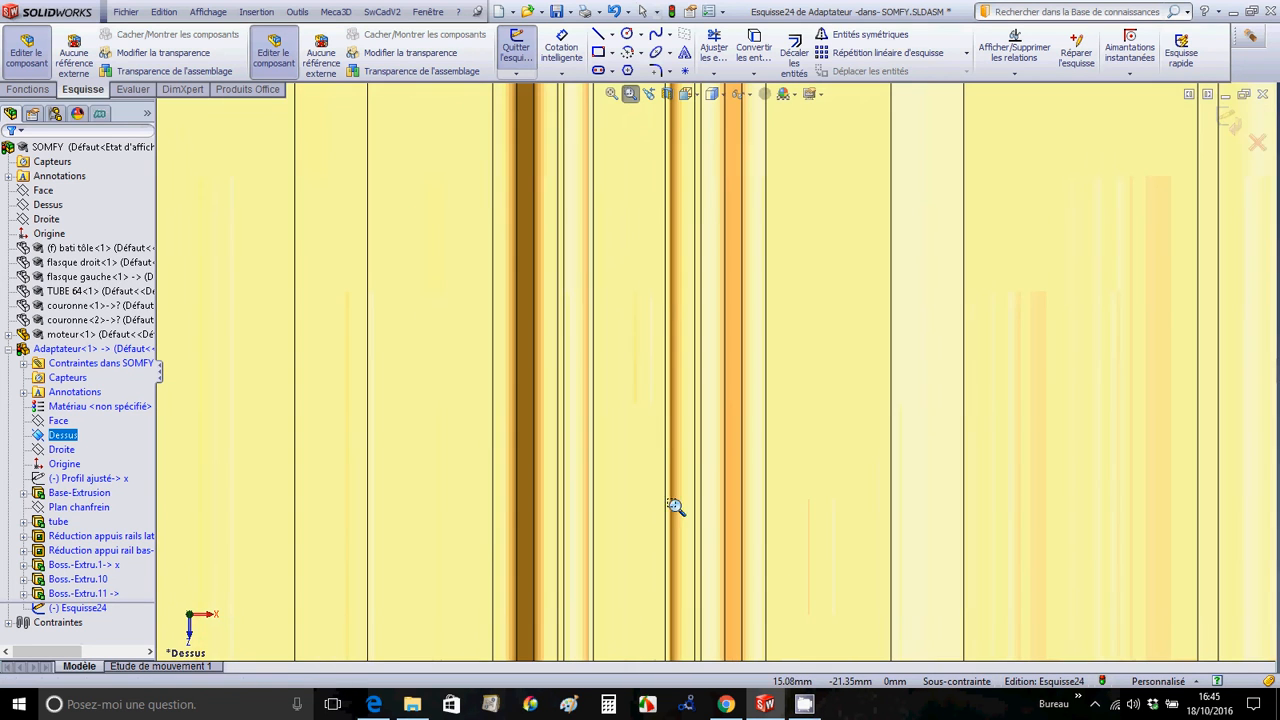
{"action": "left_click", "coordinate": [726, 95]}
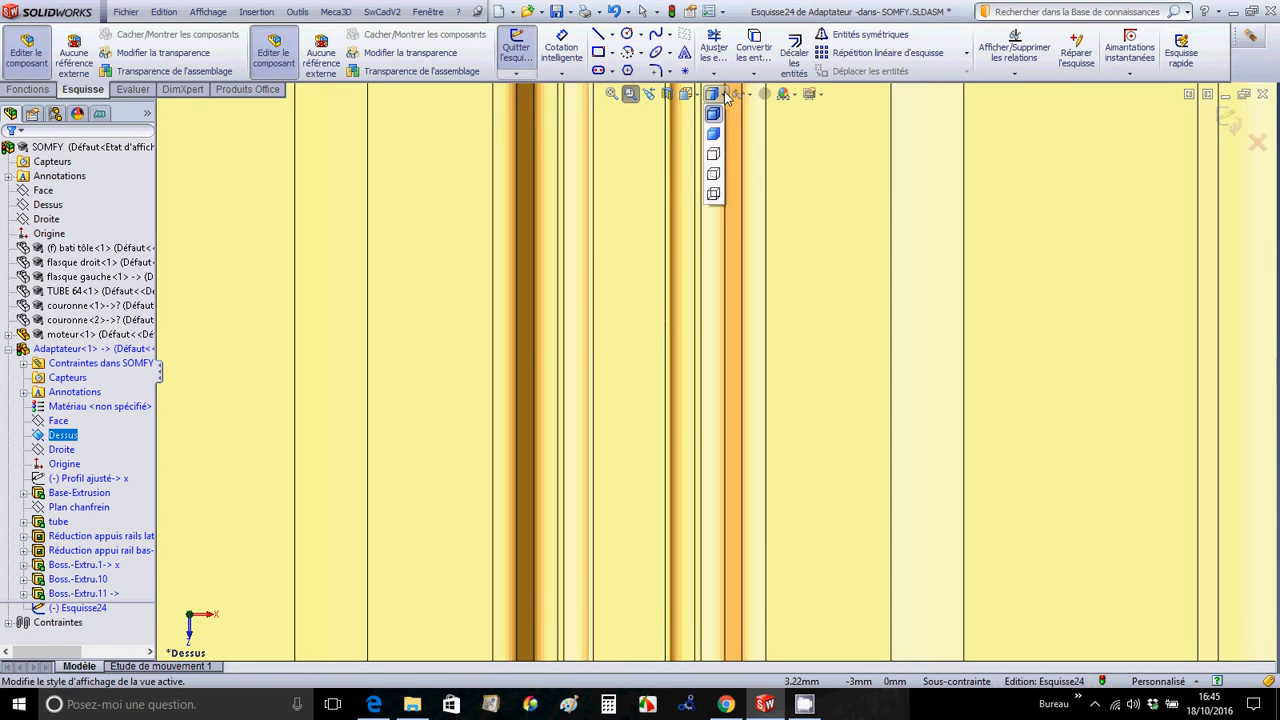
{"action": "left_click", "coordinate": [713, 177]}
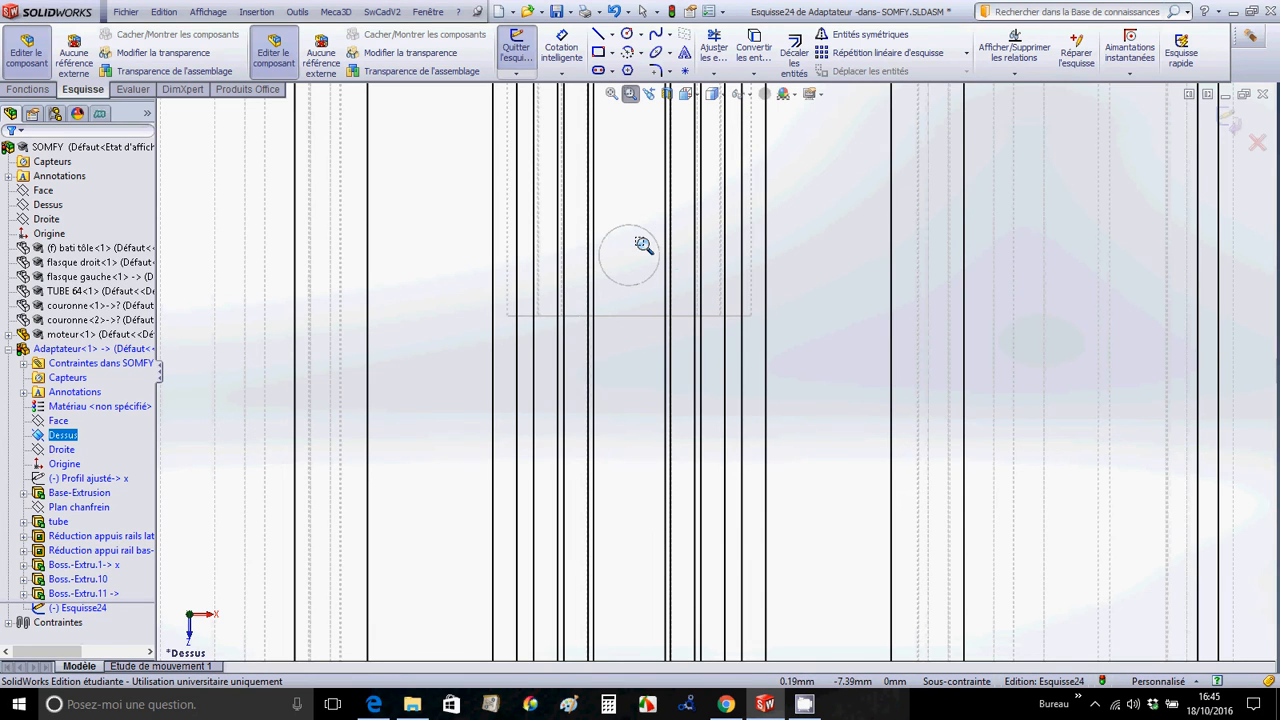
Convert the circular edge of the motor shaft's cross hole into the sketch.
{"action": "left_click", "coordinate": [756, 46]}
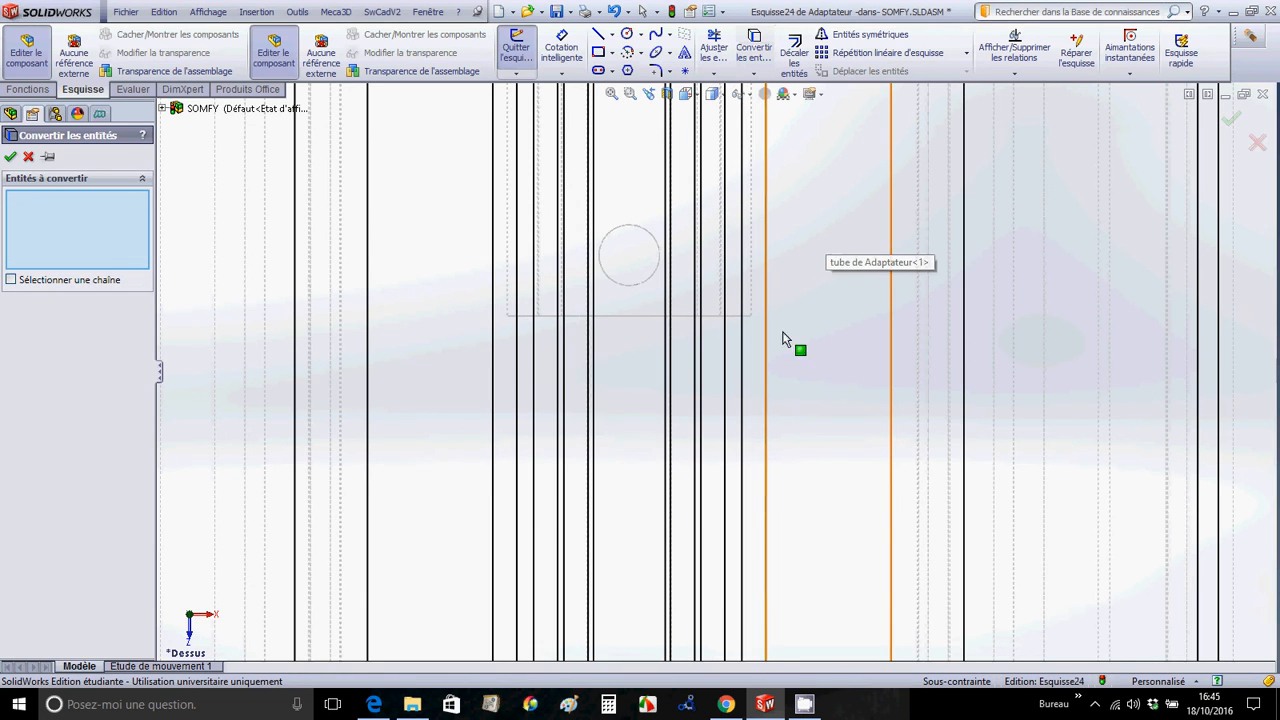
{"action": "left_click", "coordinate": [623, 233]}
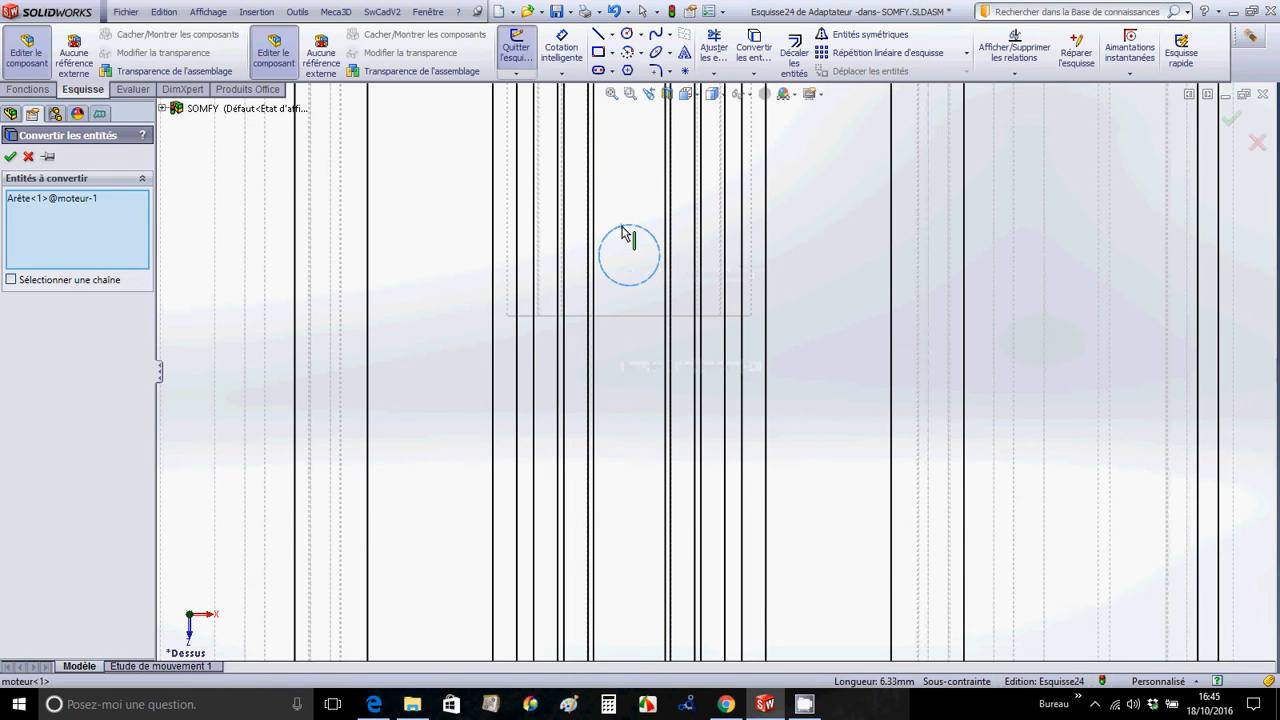
{"action": "left_click", "coordinate": [10, 158]}
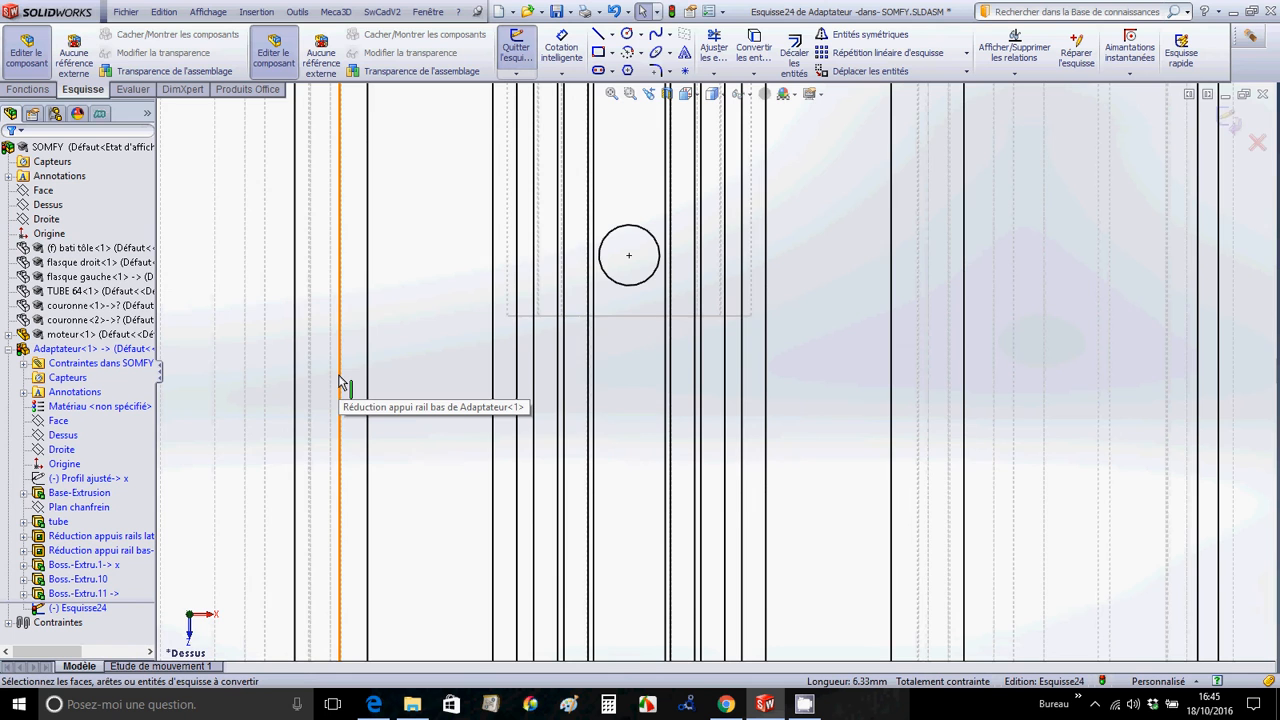
Start an extruded cut from the converted cross-hole circle and enable its second direction.
{"action": "scroll", "coordinate": [340, 383], "scroll_direction": "up", "scroll_amount": 5}
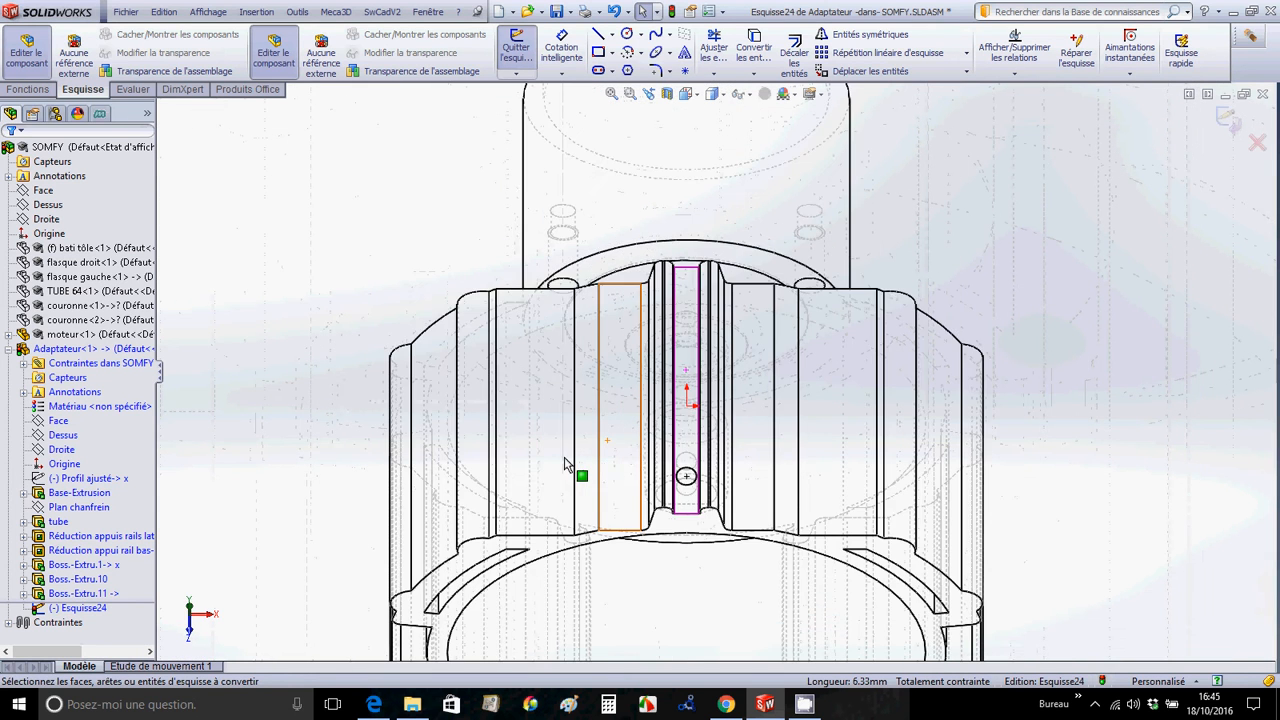
{"action": "key", "text": "Up"}
{"action": "key", "text": "Up"}
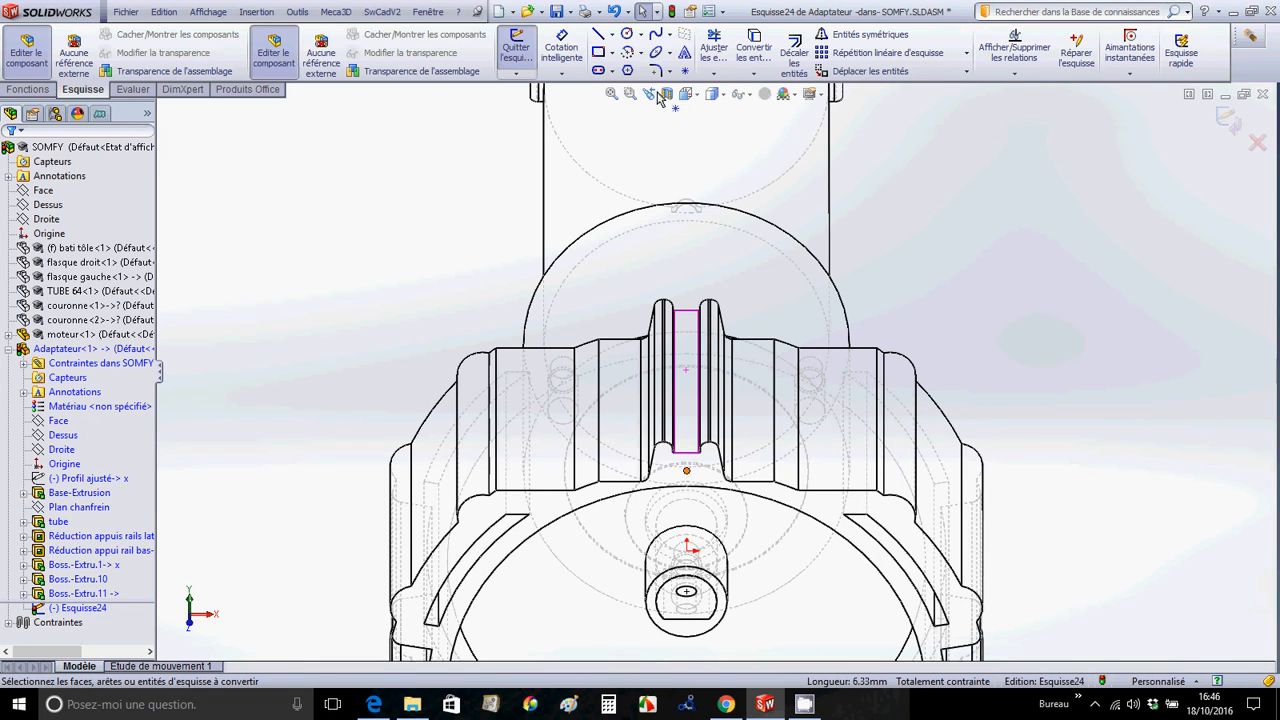
{"action": "scroll", "coordinate": [630, 96], "scroll_direction": "up", "scroll_amount": 3}
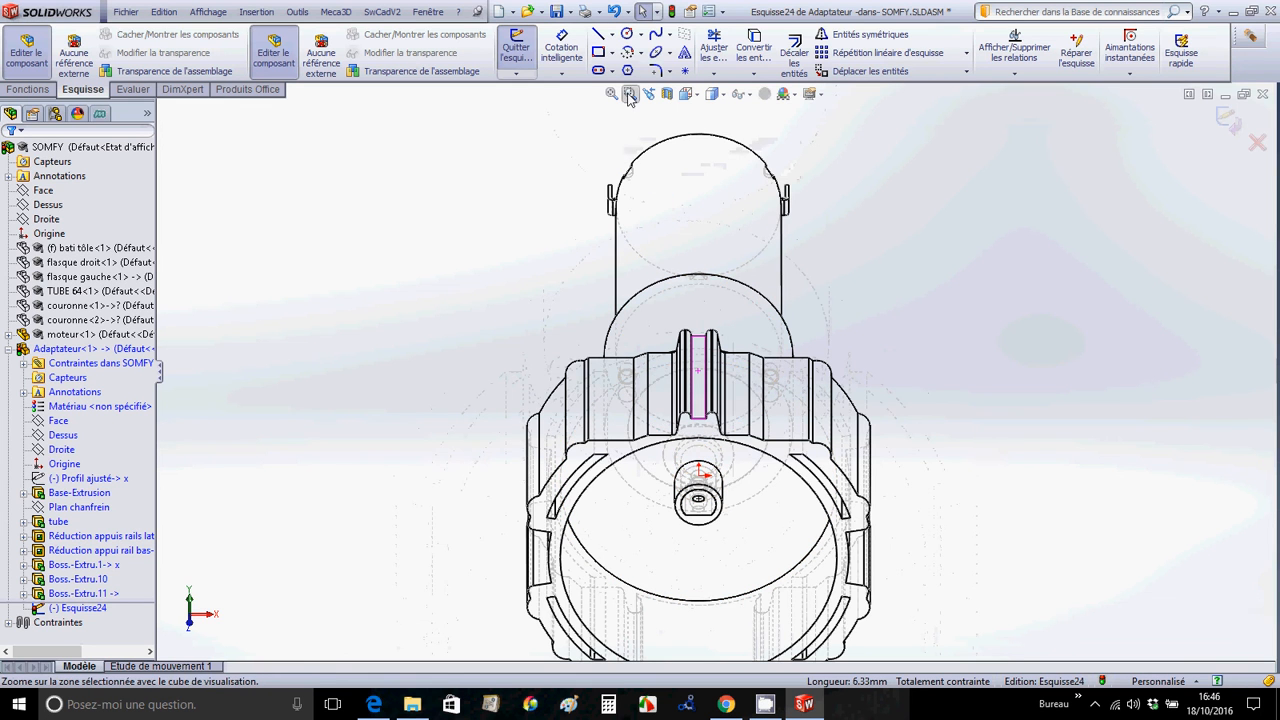
{"action": "left_click", "coordinate": [630, 95]}
{"action": "left_click_drag", "start_coordinate": [656, 456], "coordinate": [767, 583]}
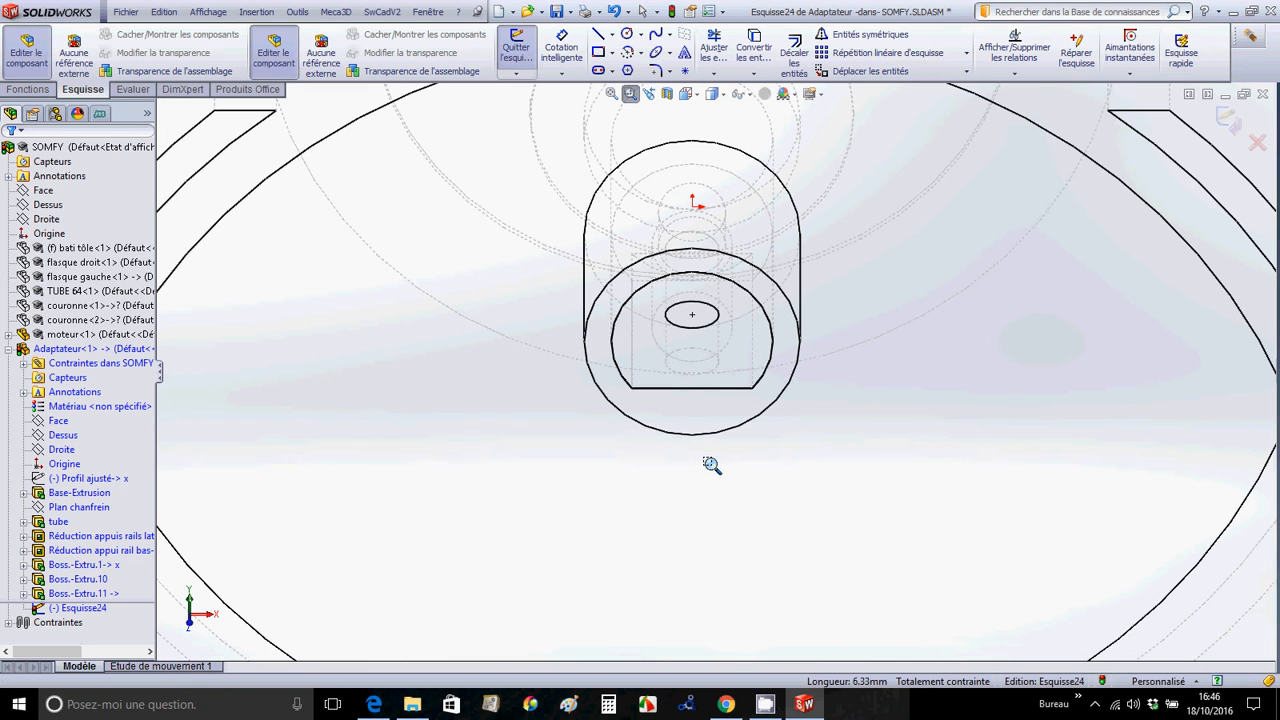
{"action": "left_click", "coordinate": [28, 89]}
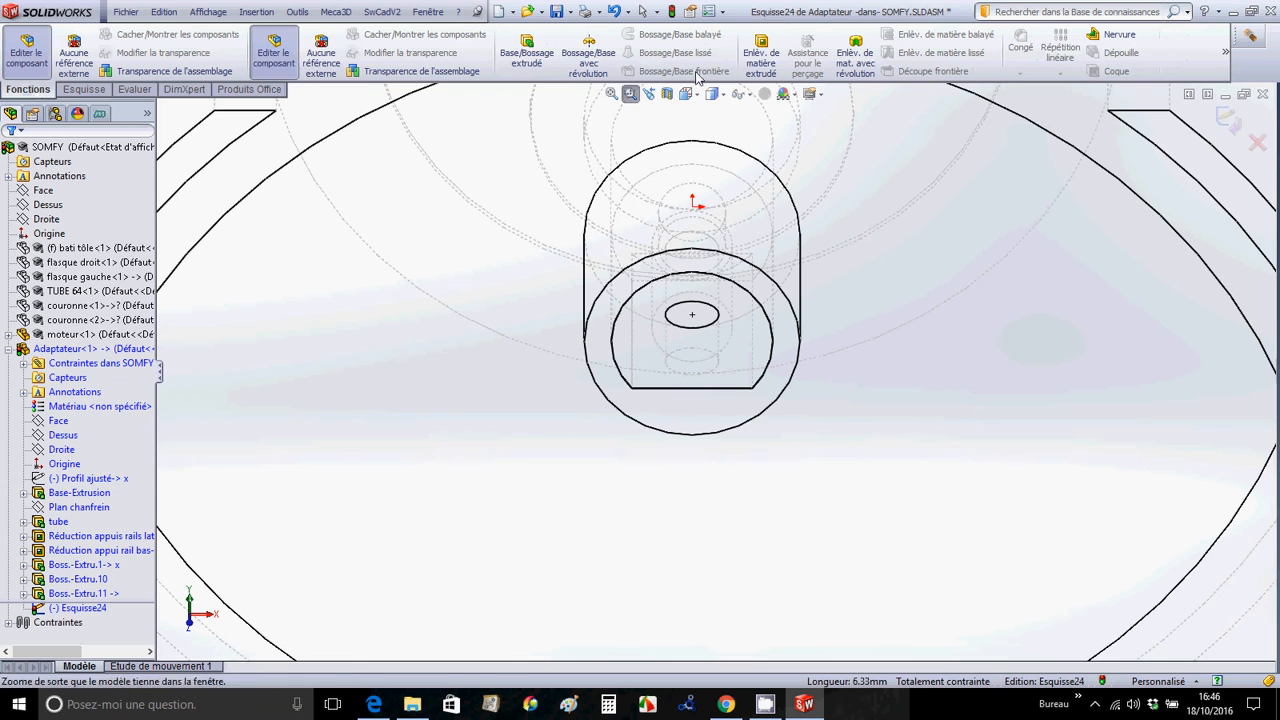
{"action": "left_click", "coordinate": [762, 45]}
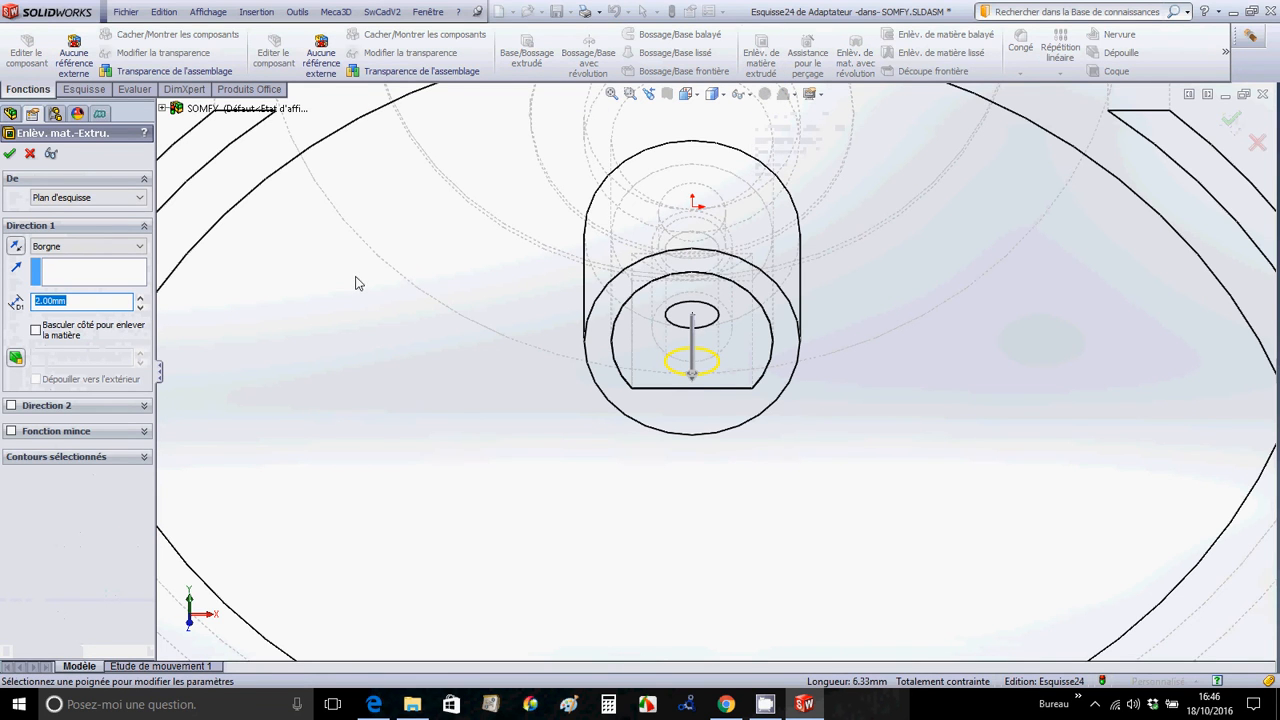
{"action": "key", "text": "Up"}
{"action": "key", "text": "Up"}
{"action": "scroll", "coordinate": [690, 463], "scroll_direction": "up", "scroll_amount": 2}
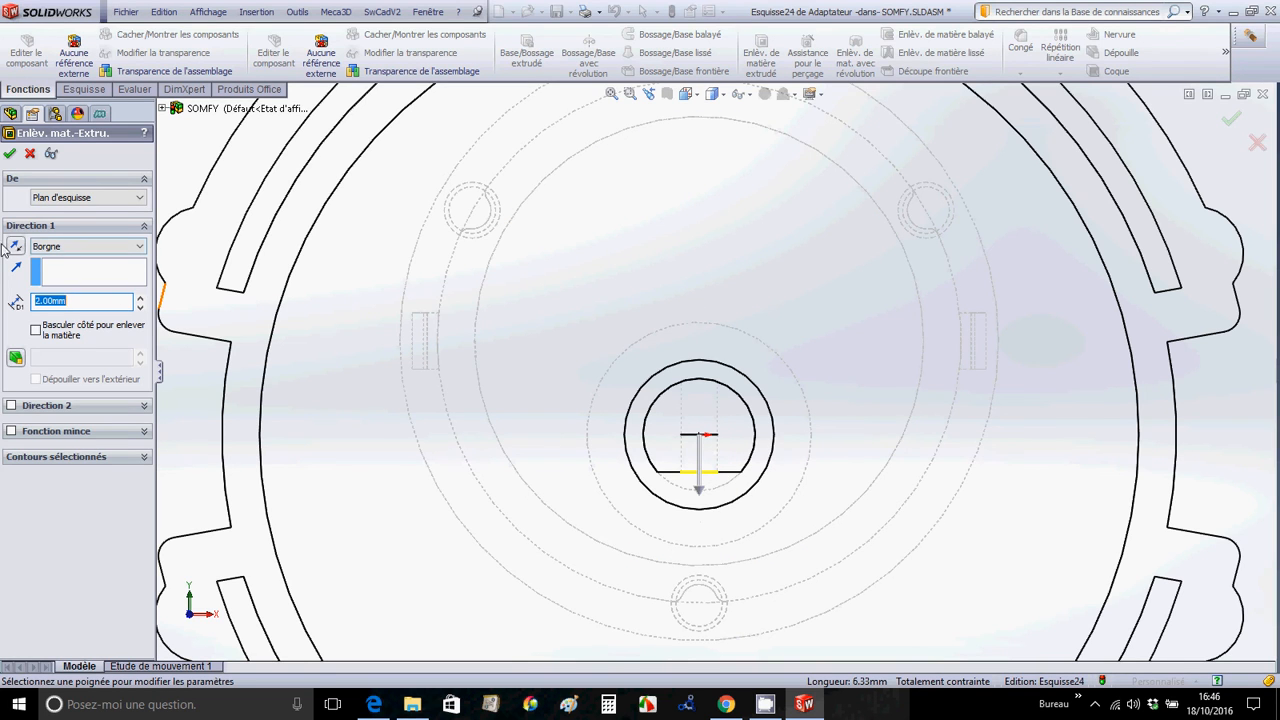
{"action": "left_click", "coordinate": [11, 406]}
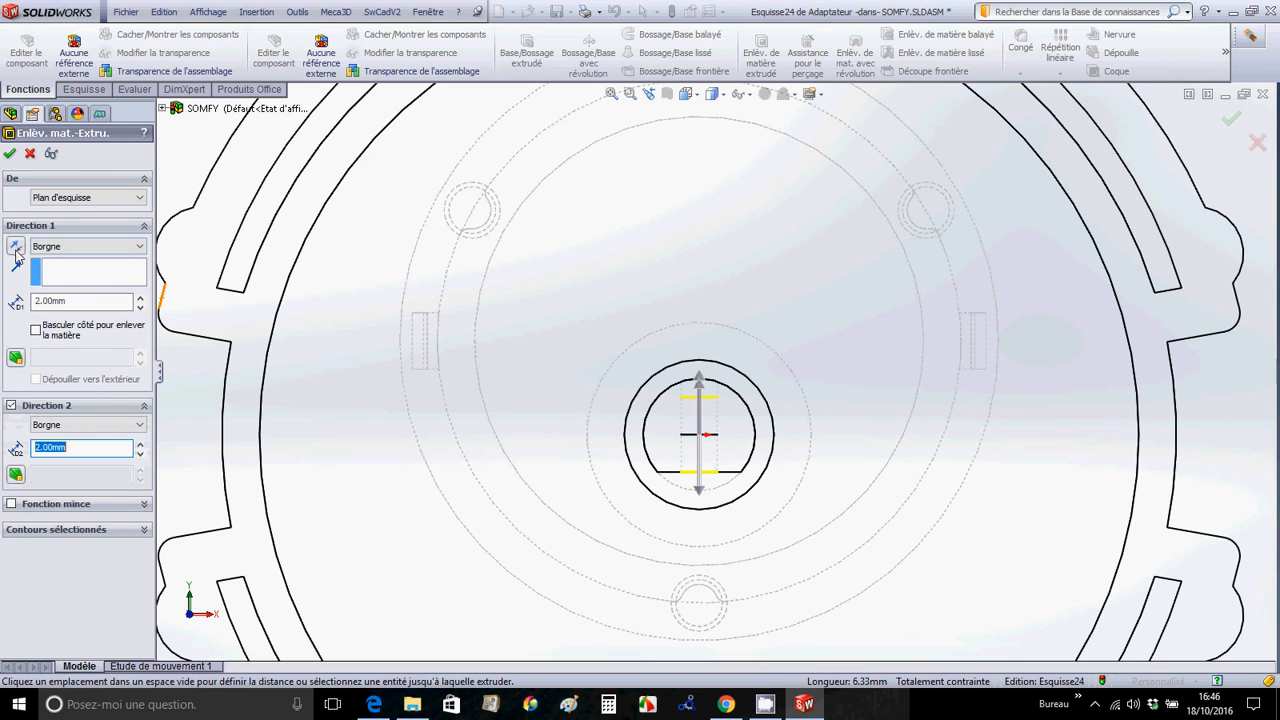
Set the blind cut depth to 5 mm in both directions and create the cross hole through the hub.
{"action": "left_click", "coordinate": [100, 303]}
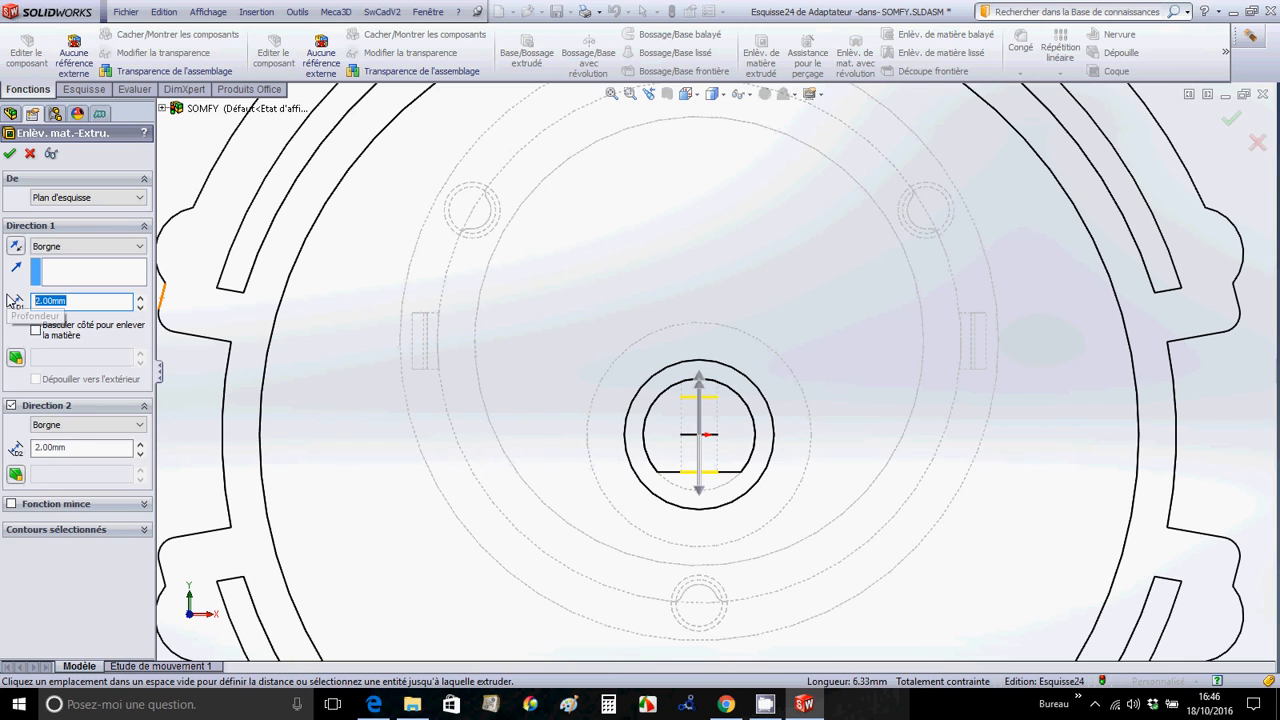
{"action": "type", "text": "5"}
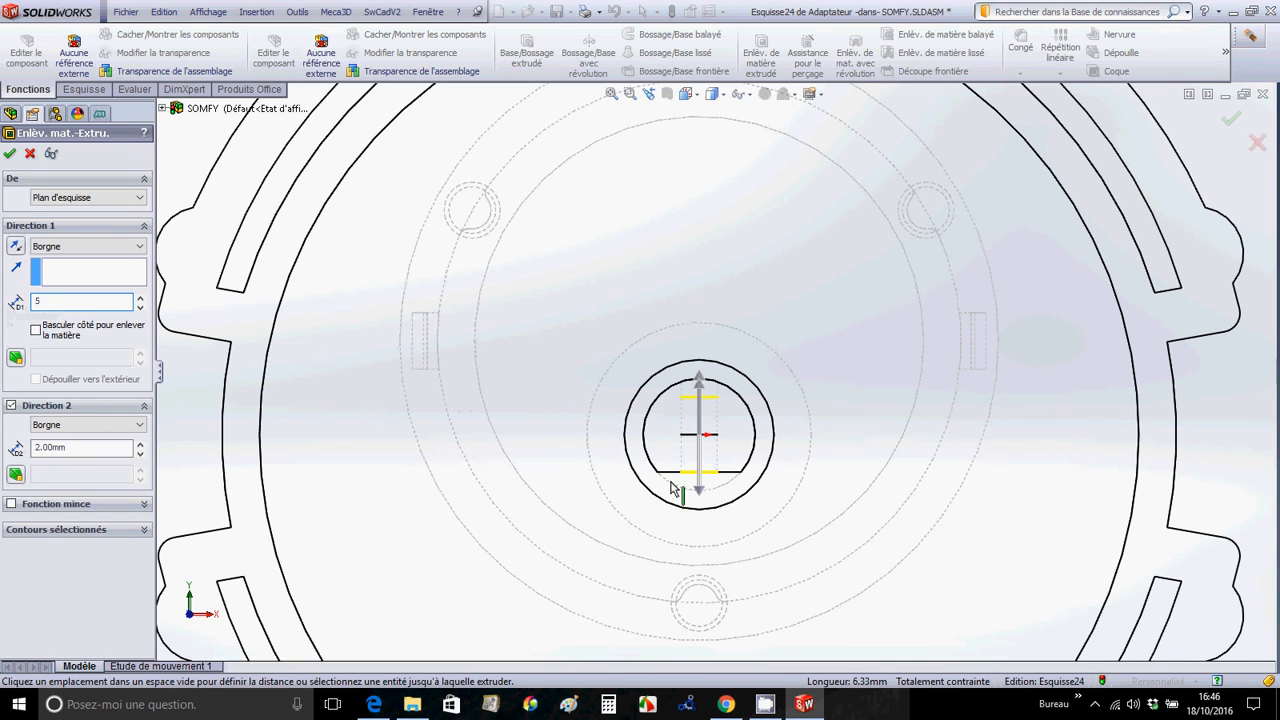
{"action": "key", "text": "Return"}
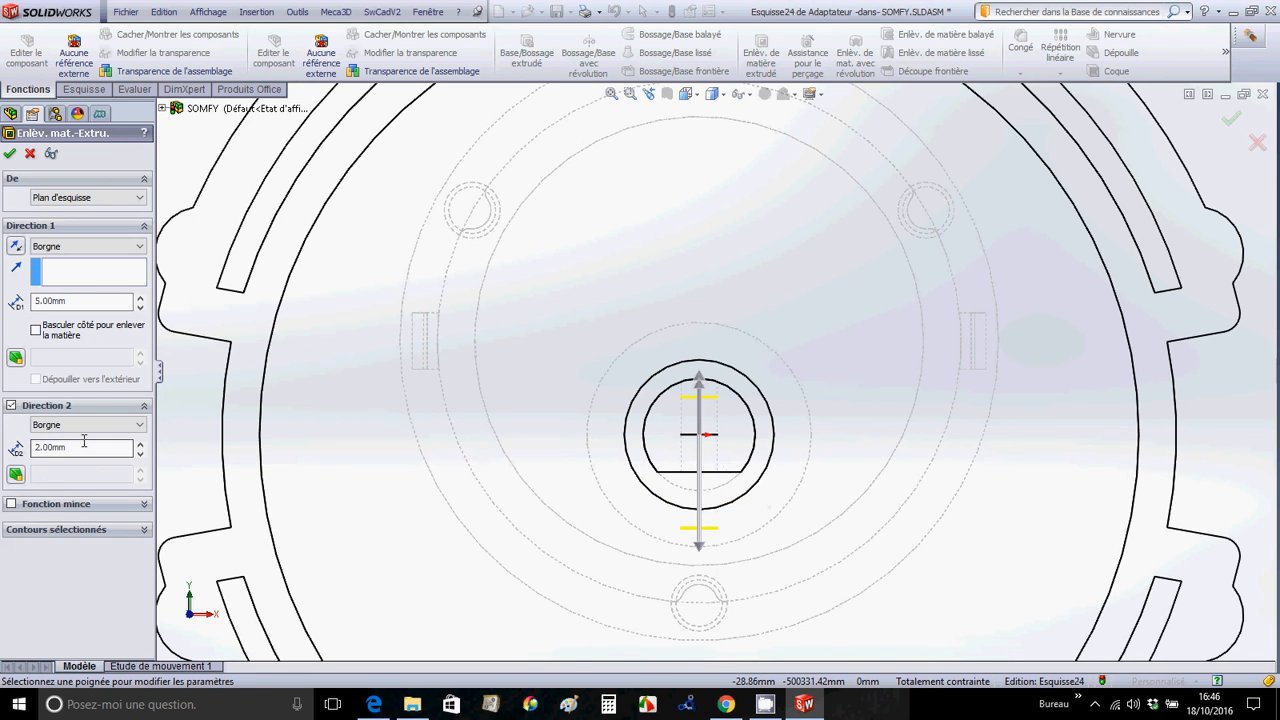
{"action": "left_click_drag", "start_coordinate": [84, 448], "coordinate": [2, 447]}
{"action": "type", "text": "5"}
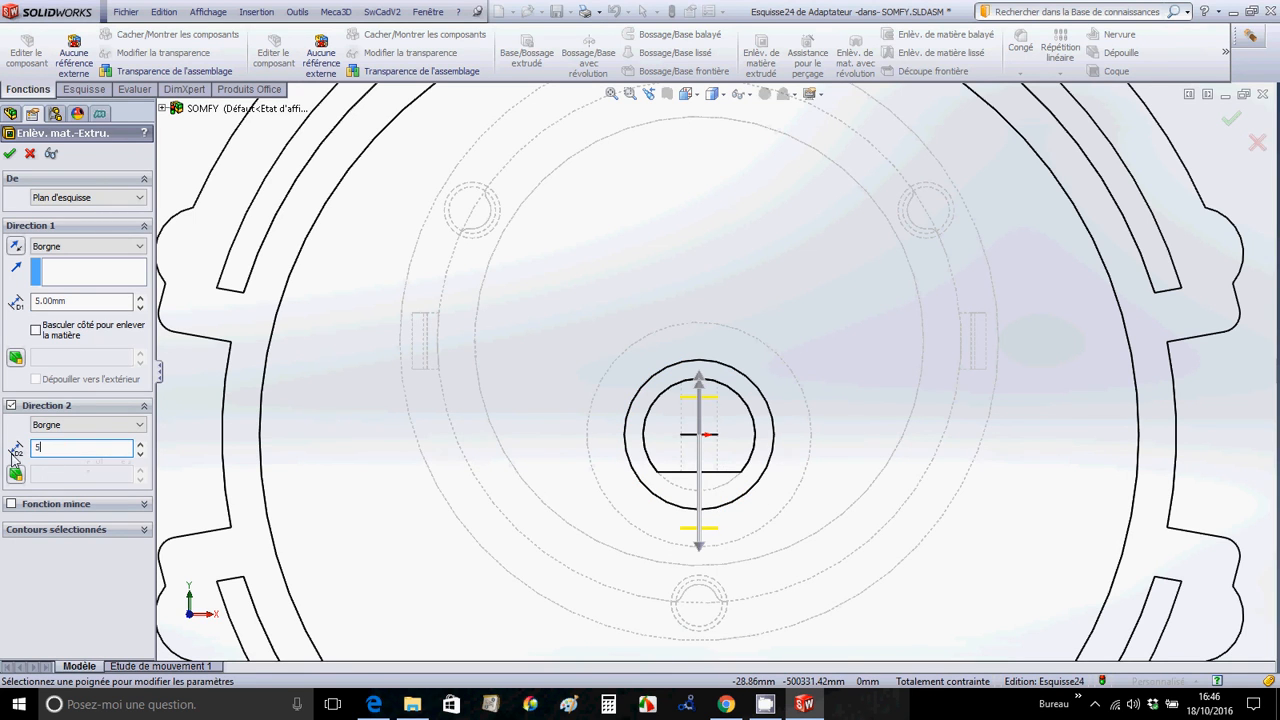
{"action": "left_click", "coordinate": [788, 331]}
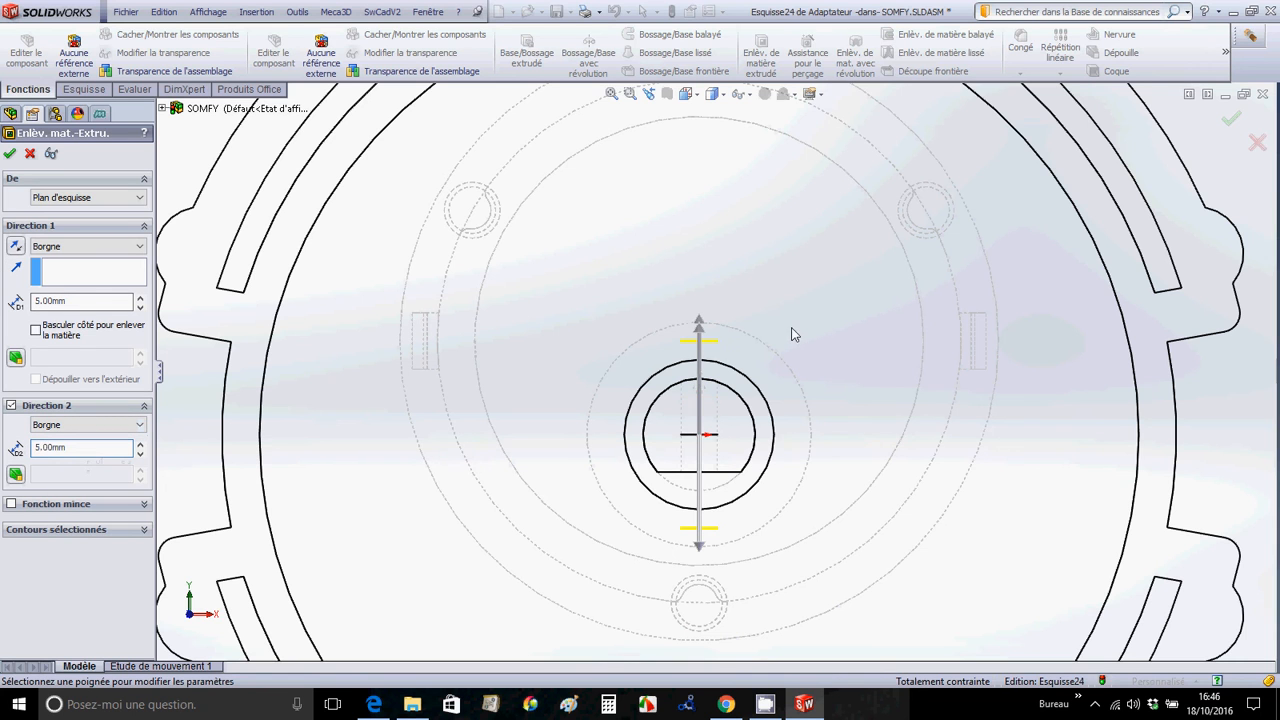
{"action": "left_click", "coordinate": [10, 154]}
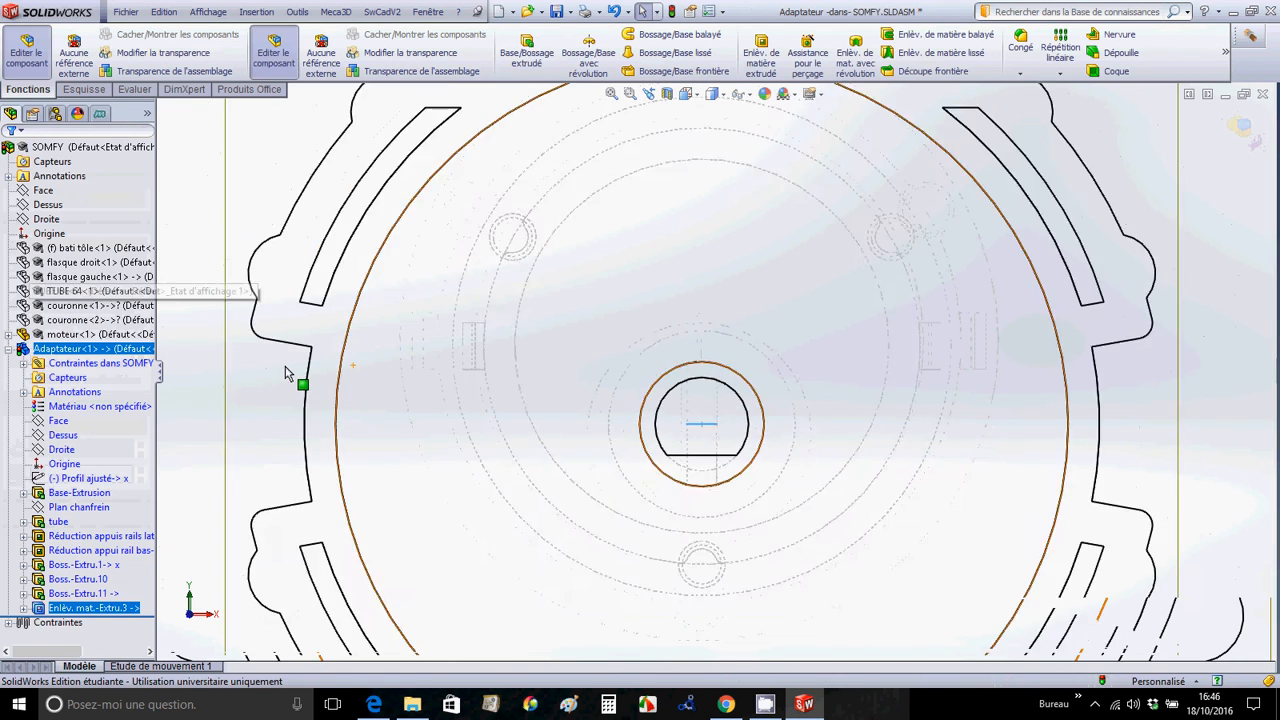
Finish editing the Adaptateur part in the assembly and switch the display style to shaded with edges.
{"action": "middle_click_drag", "start_coordinate": [332, 416], "coordinate": [412, 440]}
{"action": "scroll", "coordinate": [412, 440], "scroll_direction": "up", "scroll_amount": 3}
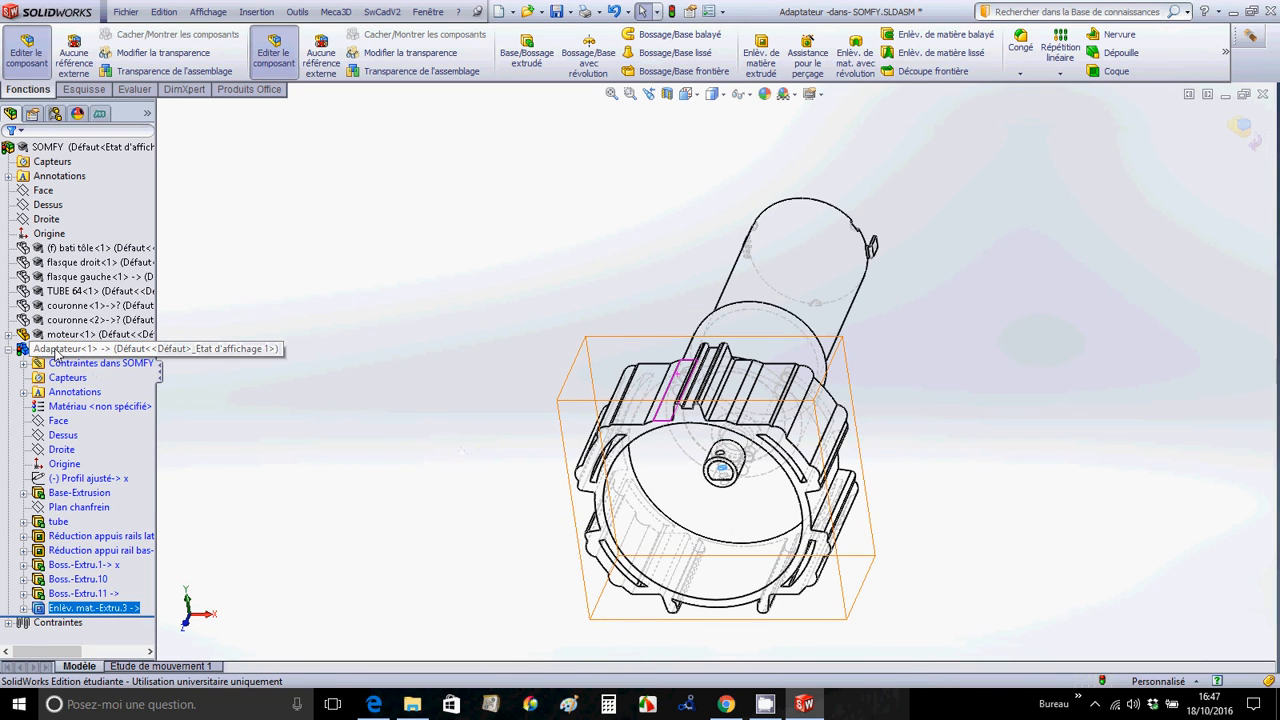
{"action": "left_click", "coordinate": [165, 353]}
{"action": "left_click", "coordinate": [20, 58]}
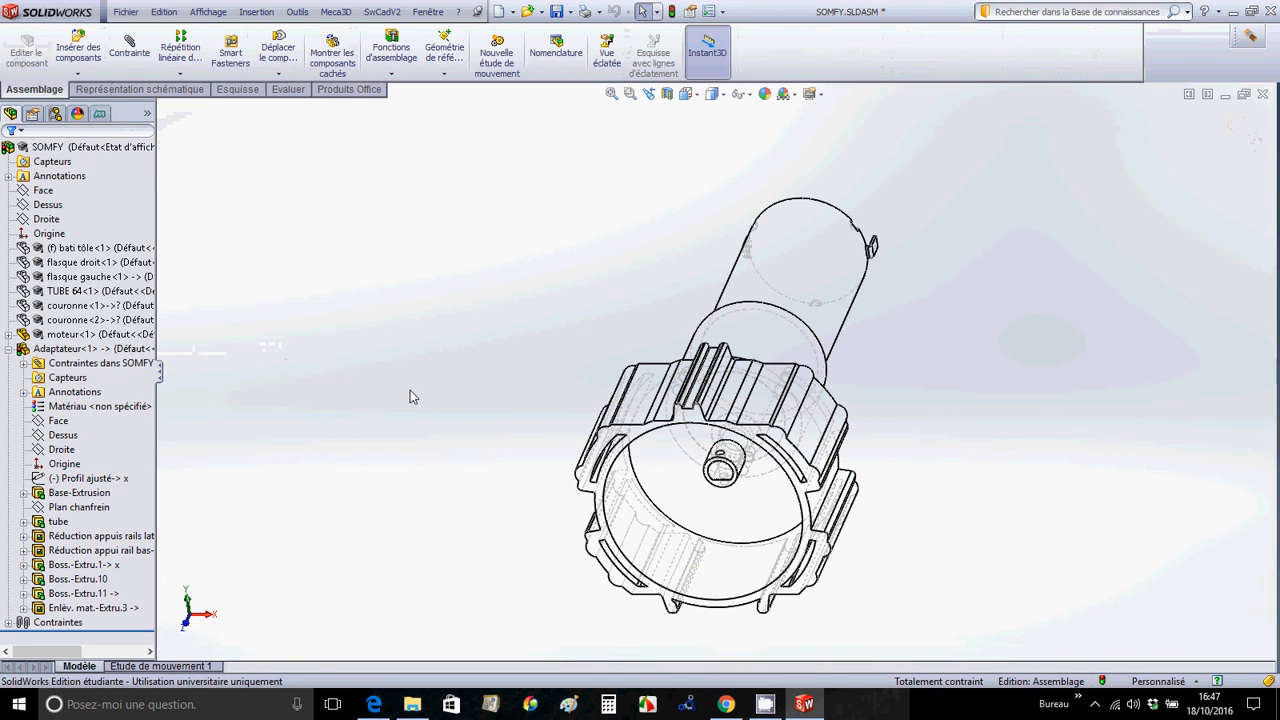
{"action": "left_click", "coordinate": [724, 95]}
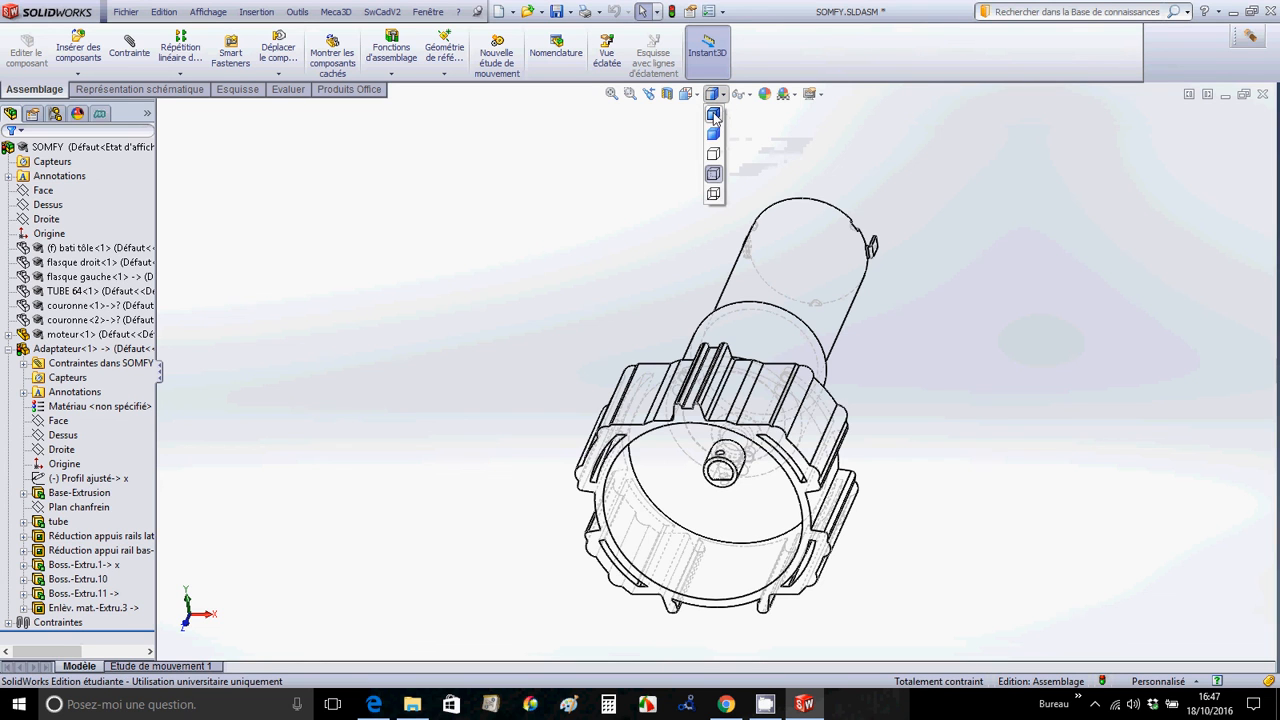
{"action": "left_click", "coordinate": [713, 115]}
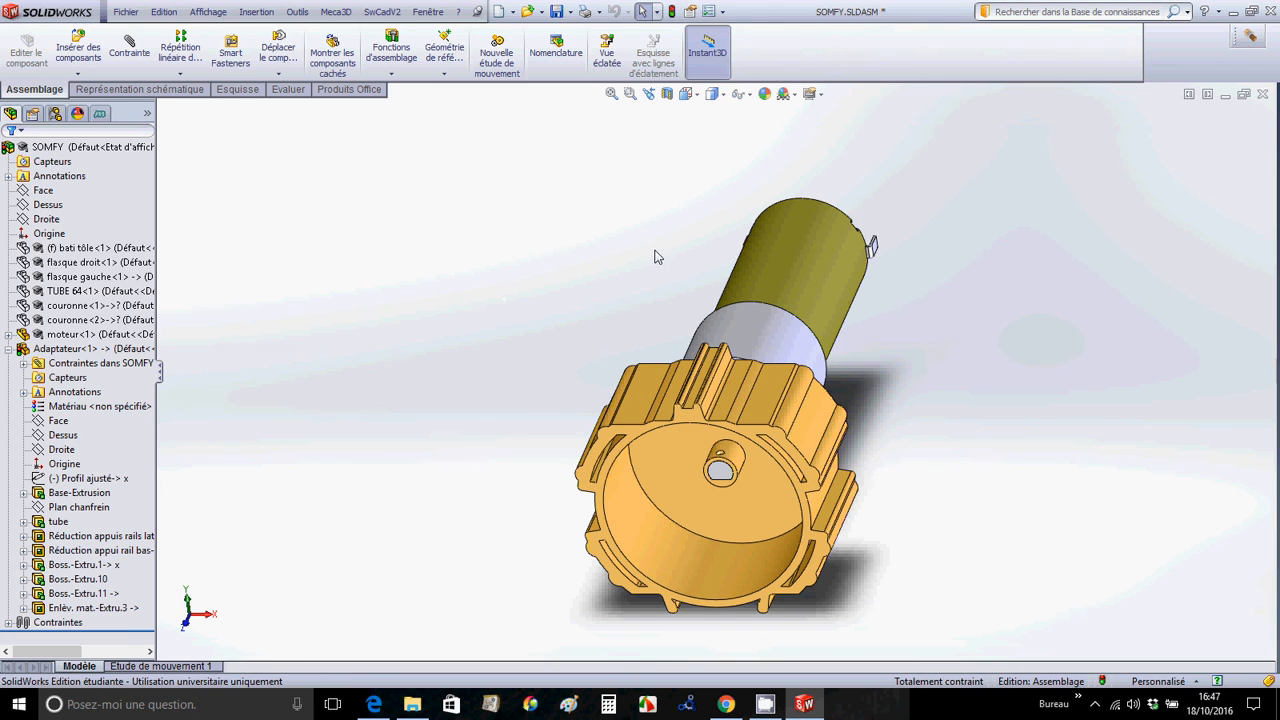
Insert the existing part GoupilleCylA23.SLDPRT into the assembly and place the pin near the adapter's hub.
{"action": "left_click", "coordinate": [266, 15]}
{"action": "mouse_move", "coordinate": [275, 36]}
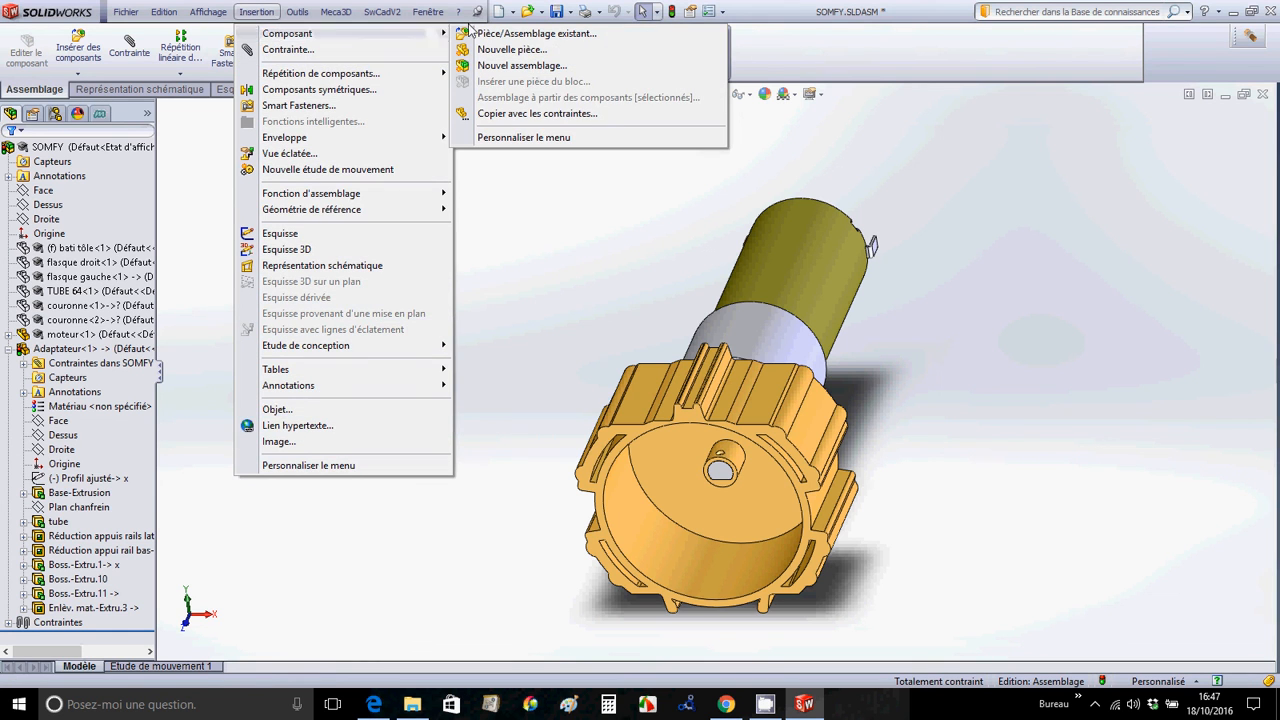
{"action": "left_click", "coordinate": [507, 34]}
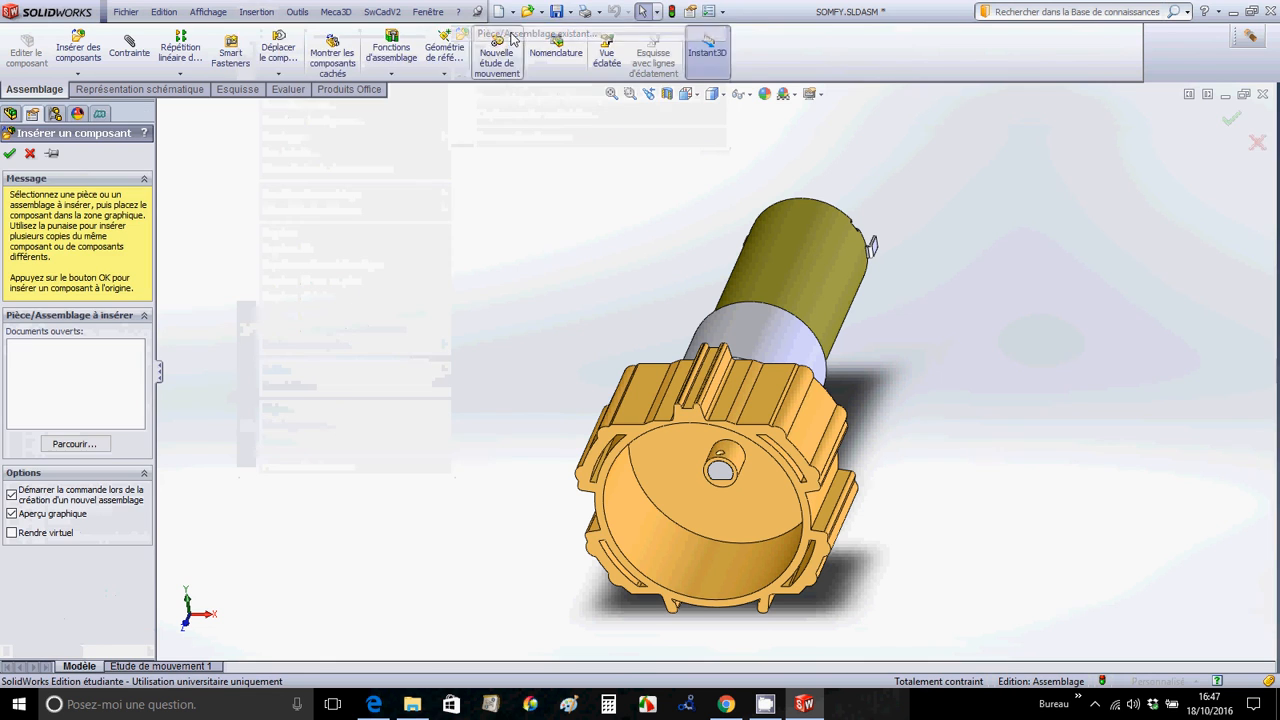
{"action": "left_click", "coordinate": [73, 446]}
{"action": "scroll", "coordinate": [349, 240], "scroll_direction": "down", "scroll_amount": 1}
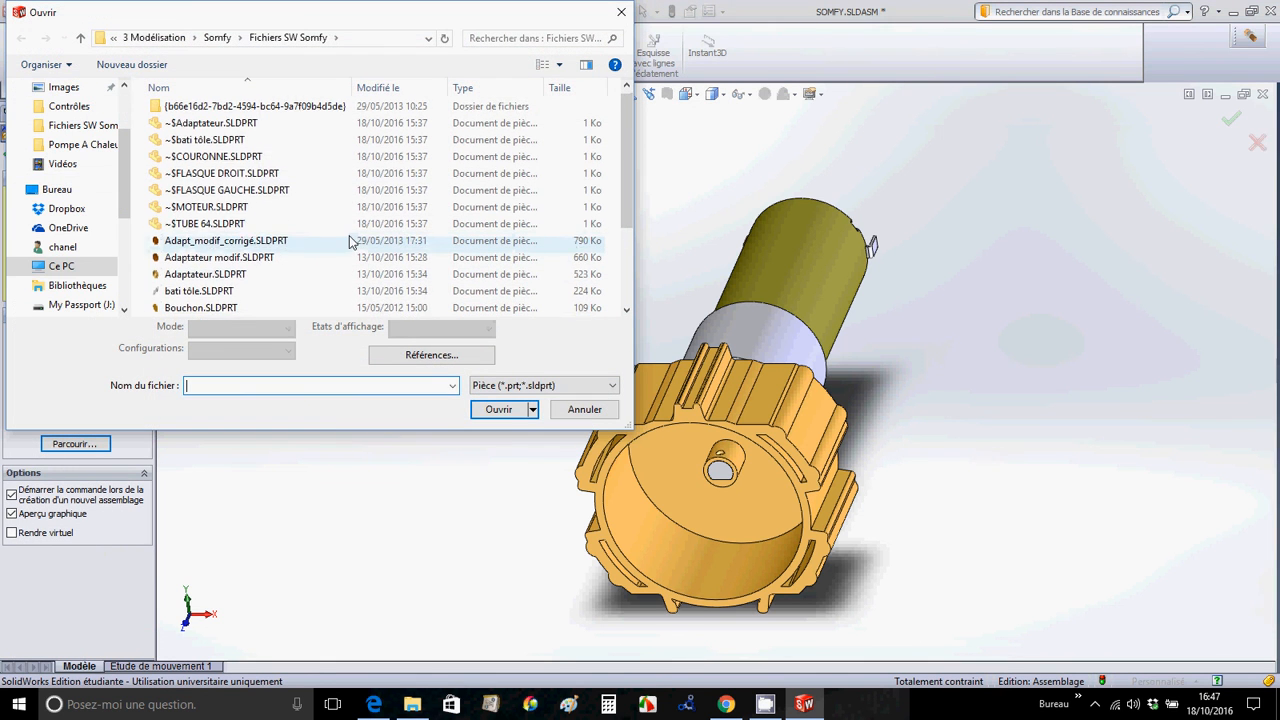
{"action": "scroll", "coordinate": [322, 256], "scroll_direction": "down", "scroll_amount": 3}
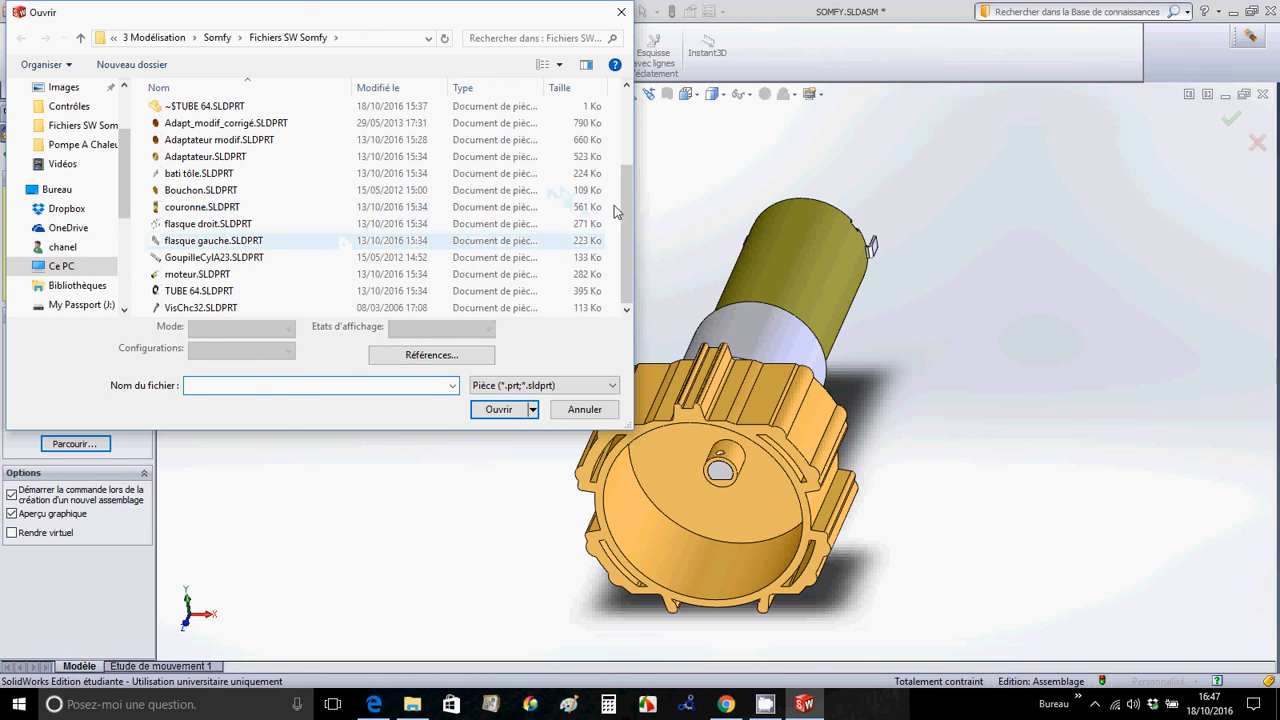
{"action": "left_click", "coordinate": [226, 258]}
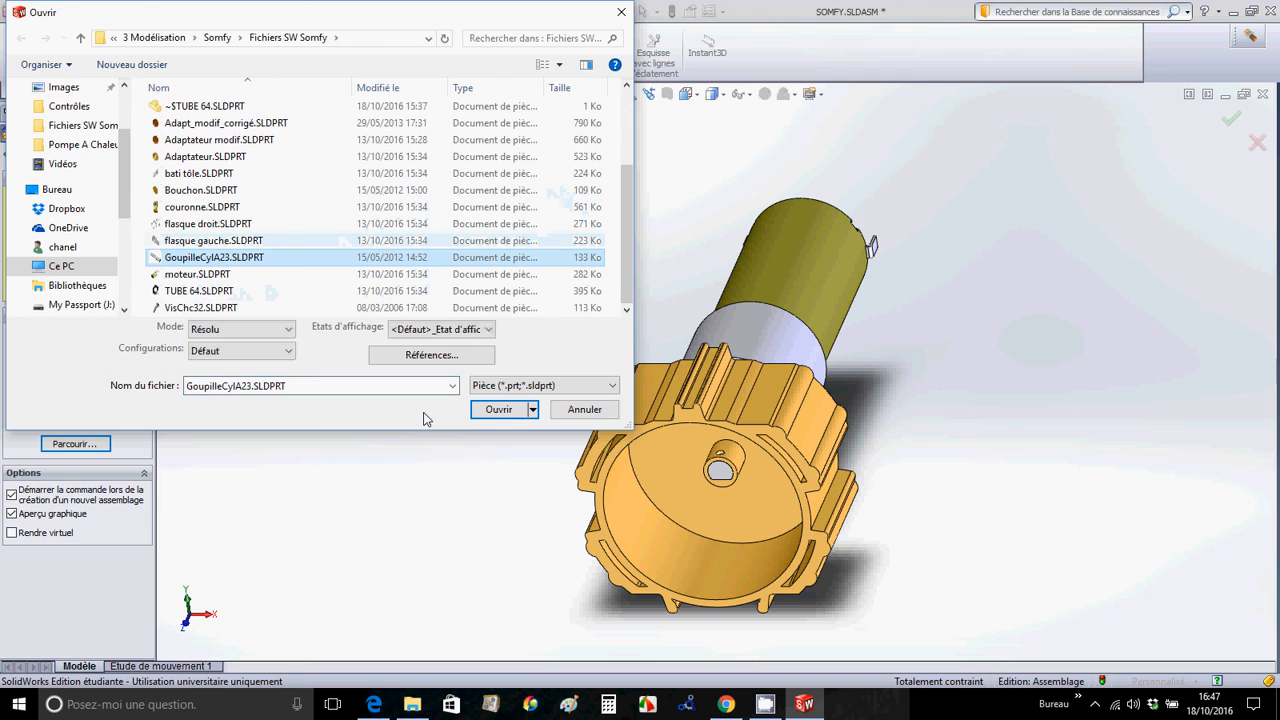
{"action": "left_click", "coordinate": [496, 409]}
{"action": "left_click", "coordinate": [536, 380]}
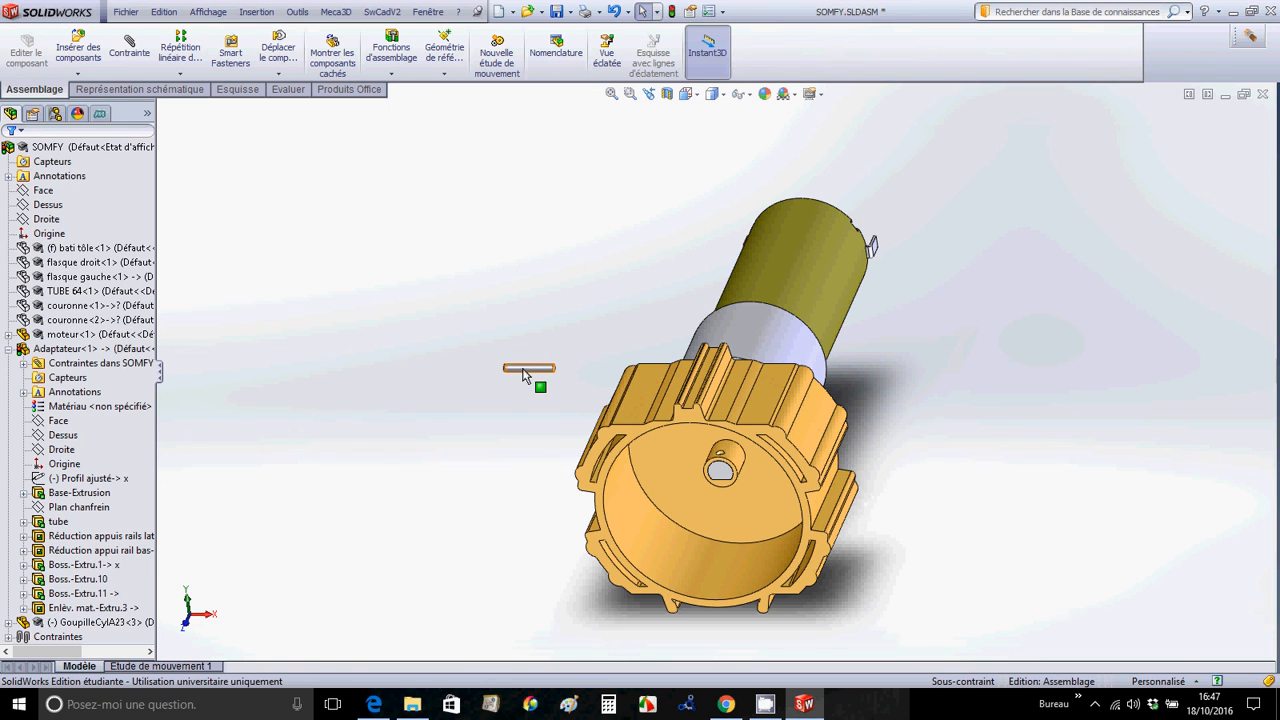
{"action": "left_click_drag", "start_coordinate": [528, 368], "coordinate": [670, 462]}
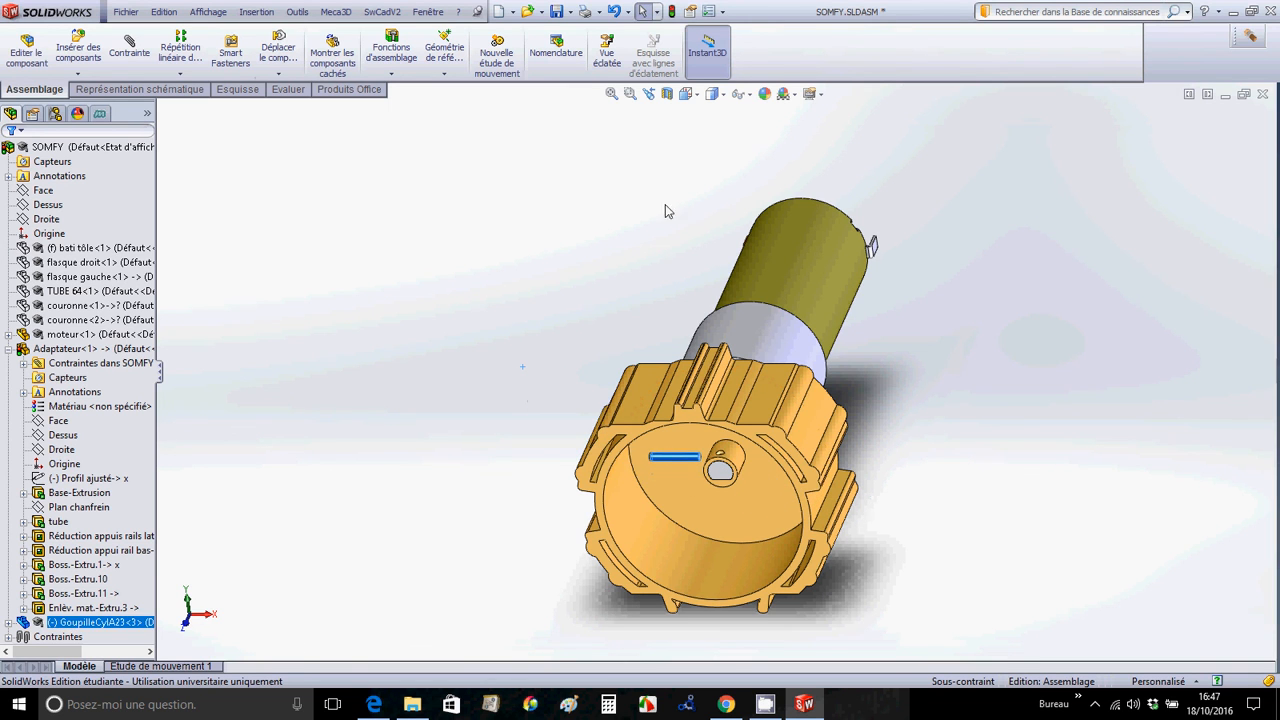
Apply a Coaxiale mate between the pin's cylindrical face and the cross hole in the adapter's hub.
{"action": "left_click", "coordinate": [630, 93]}
{"action": "left_click_drag", "start_coordinate": [604, 400], "coordinate": [812, 540]}
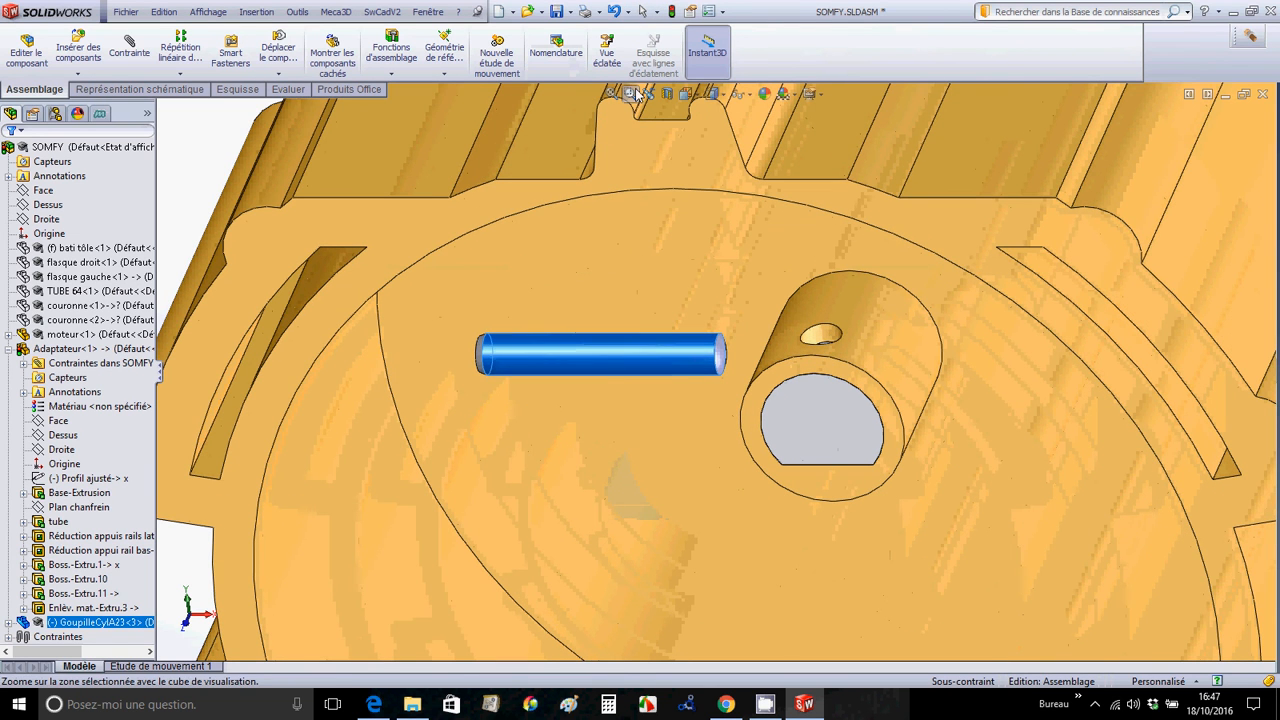
{"action": "left_click", "coordinate": [132, 48]}
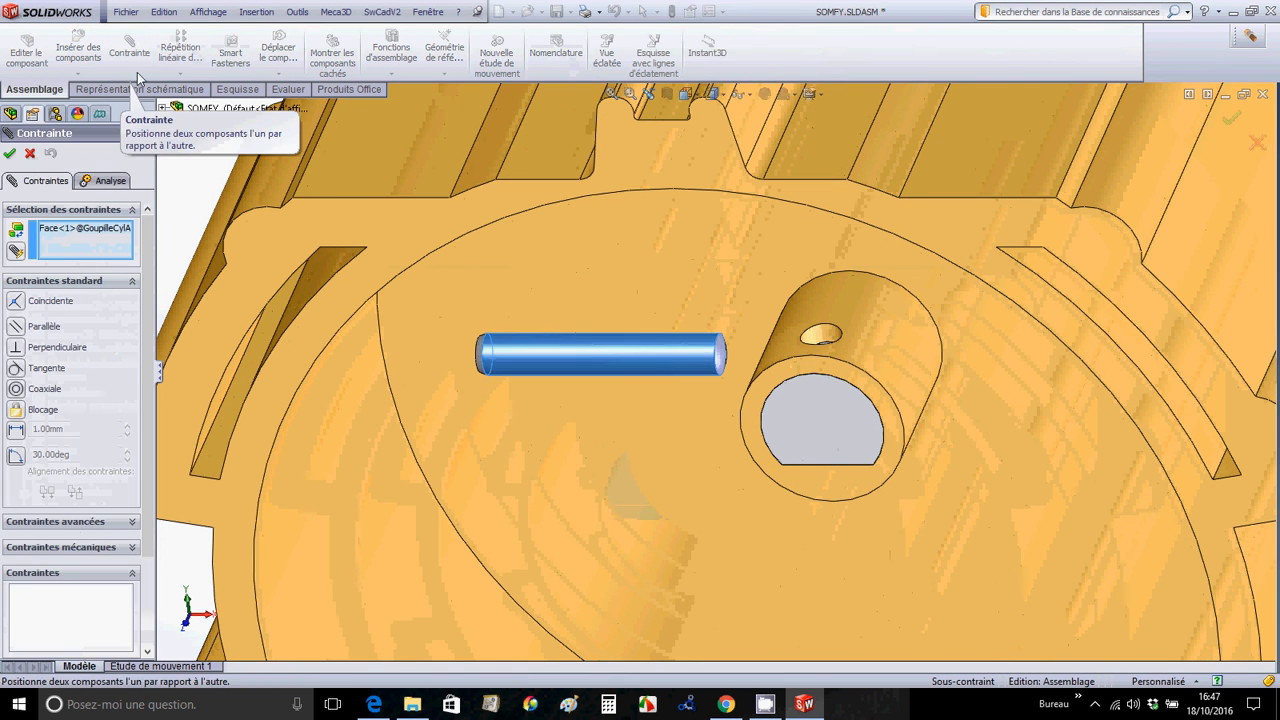
{"action": "left_click", "coordinate": [72, 230]}
{"action": "key", "text": "Delete"}
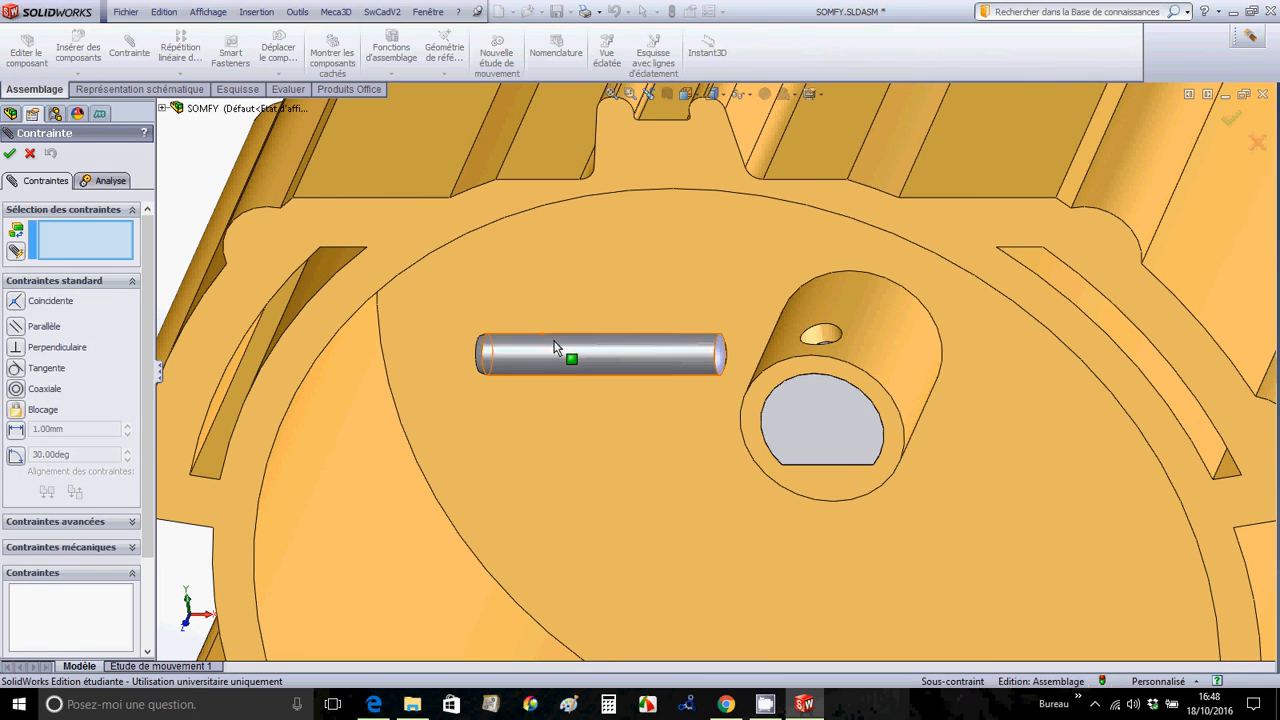
{"action": "left_click", "coordinate": [556, 347]}
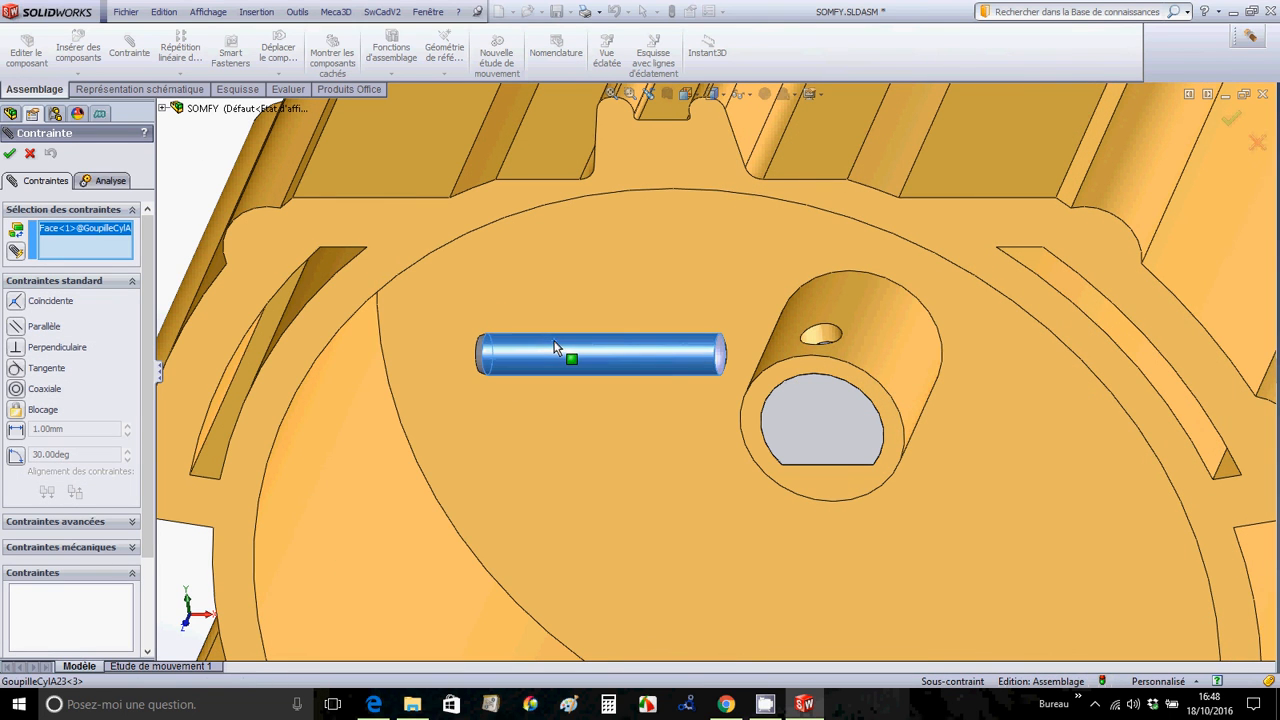
{"action": "left_click", "coordinate": [826, 331]}
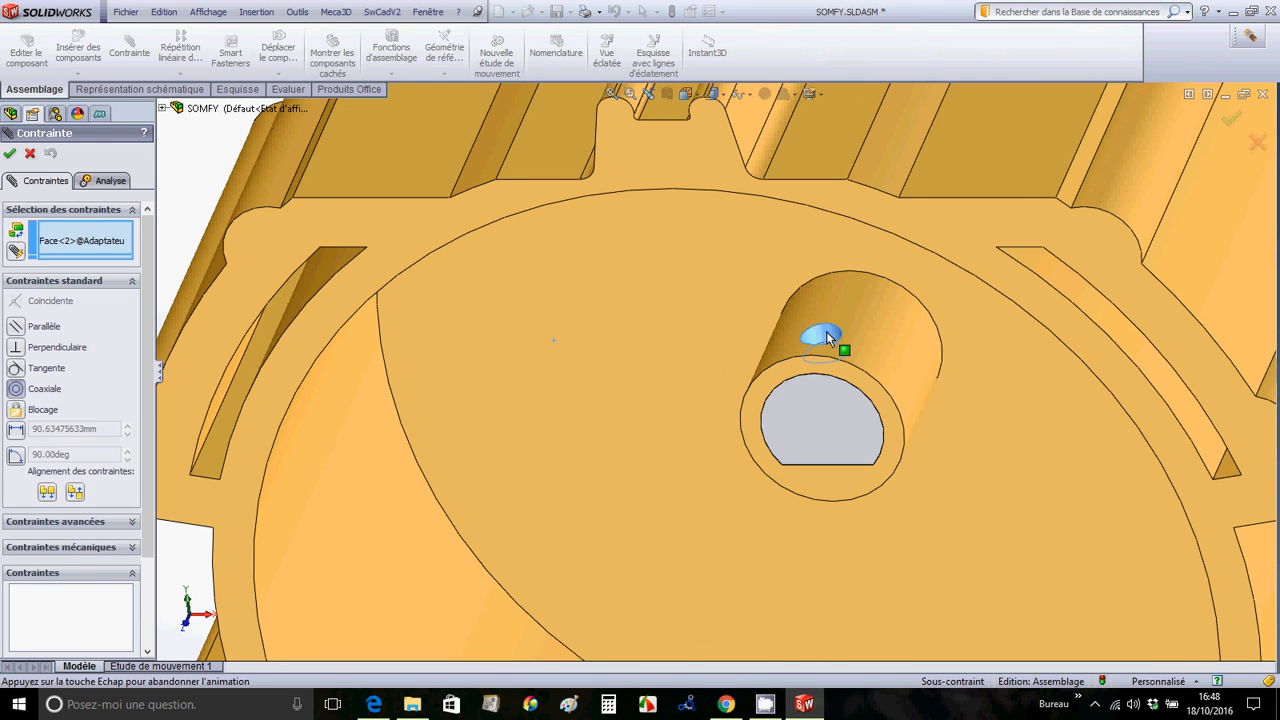
Slide the pin along its axis into the hub's cross hole and accept the coaxial mate.
{"action": "scroll", "coordinate": [827, 334], "scroll_direction": "up", "scroll_amount": 2}
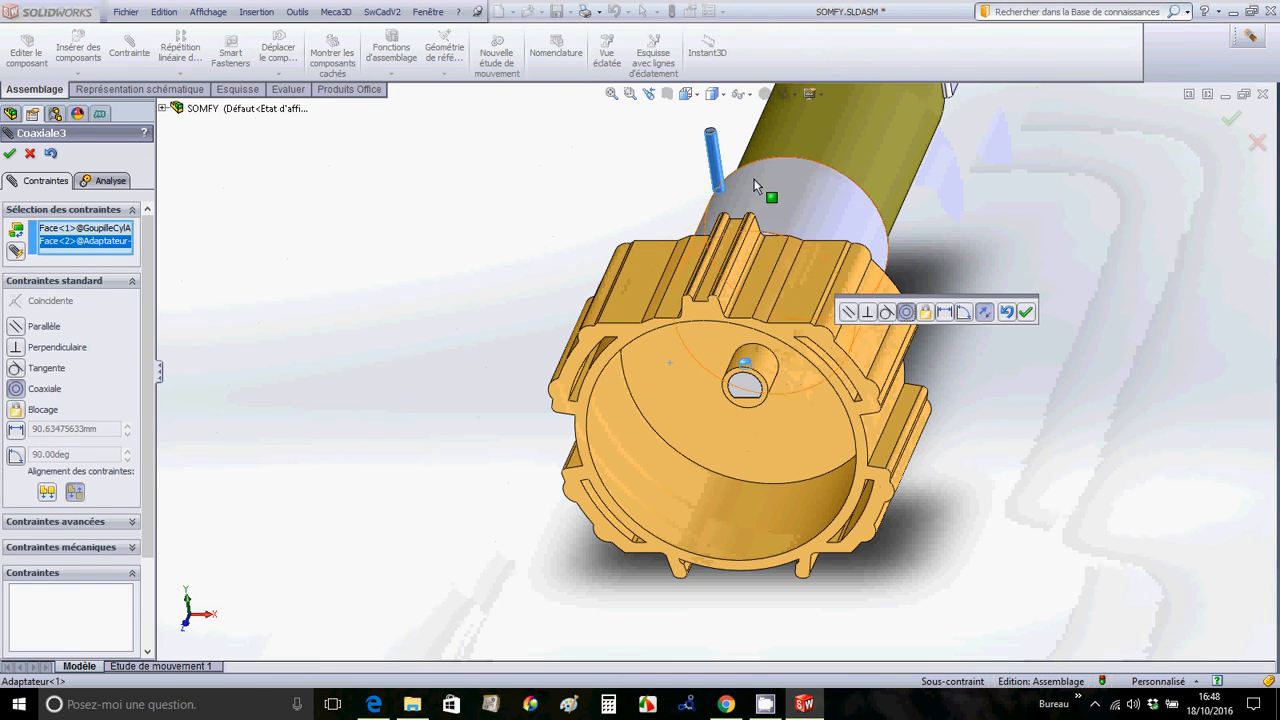
{"action": "left_click_drag", "start_coordinate": [716, 158], "coordinate": [751, 322]}
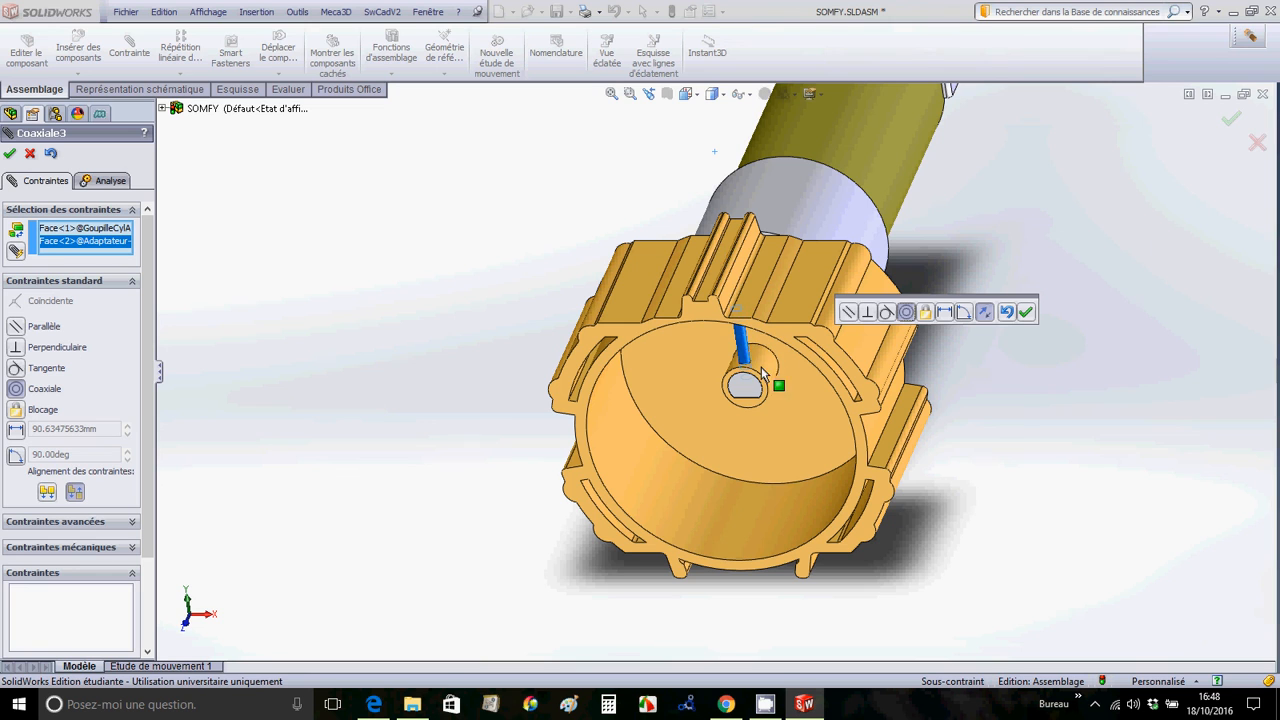
{"action": "left_click_drag", "start_coordinate": [762, 373], "coordinate": [726, 388]}
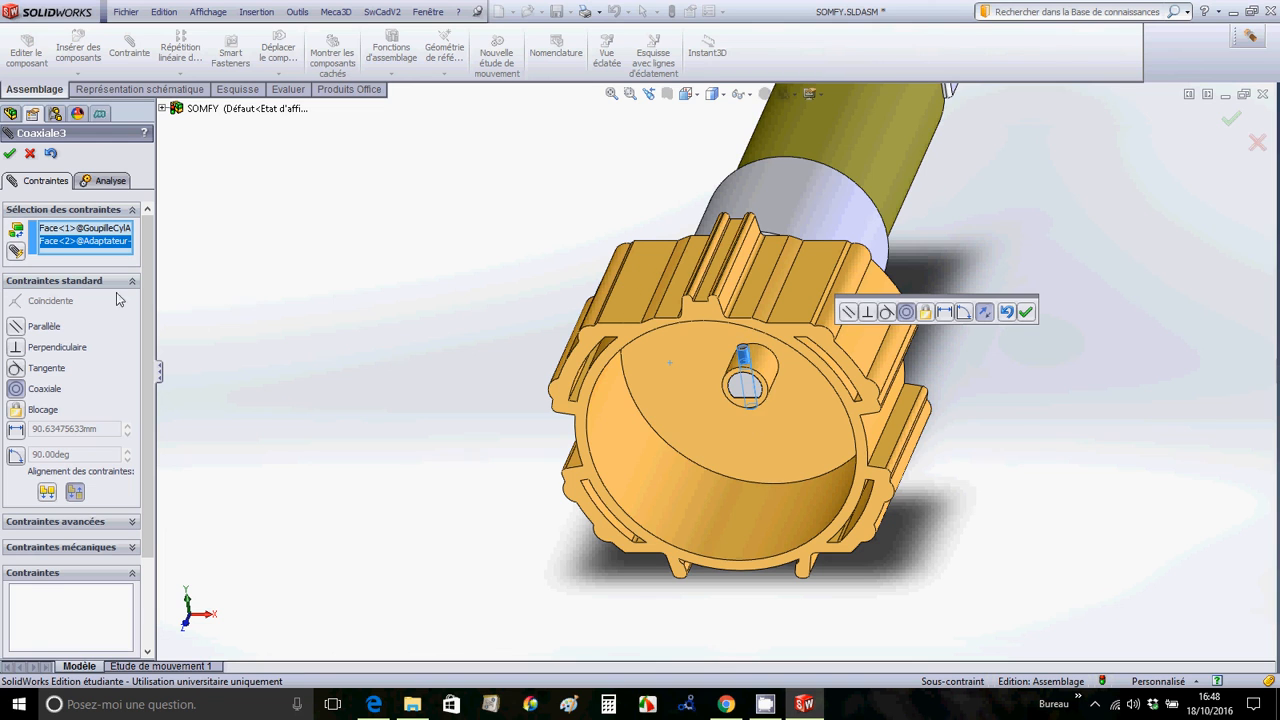
{"action": "left_click", "coordinate": [10, 153]}
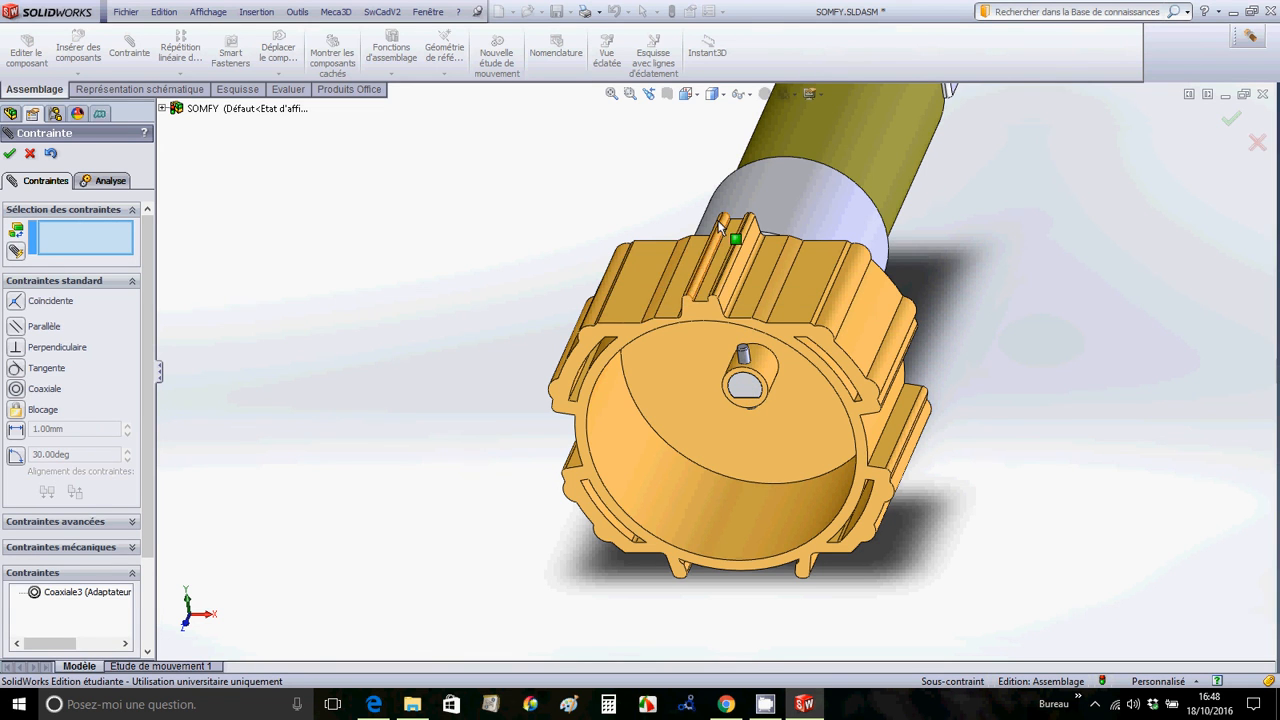
Add a 2 mm distance mate between the pin's end face and the outer cylindrical face of the adapter's hub.
{"action": "left_click", "coordinate": [629, 93]}
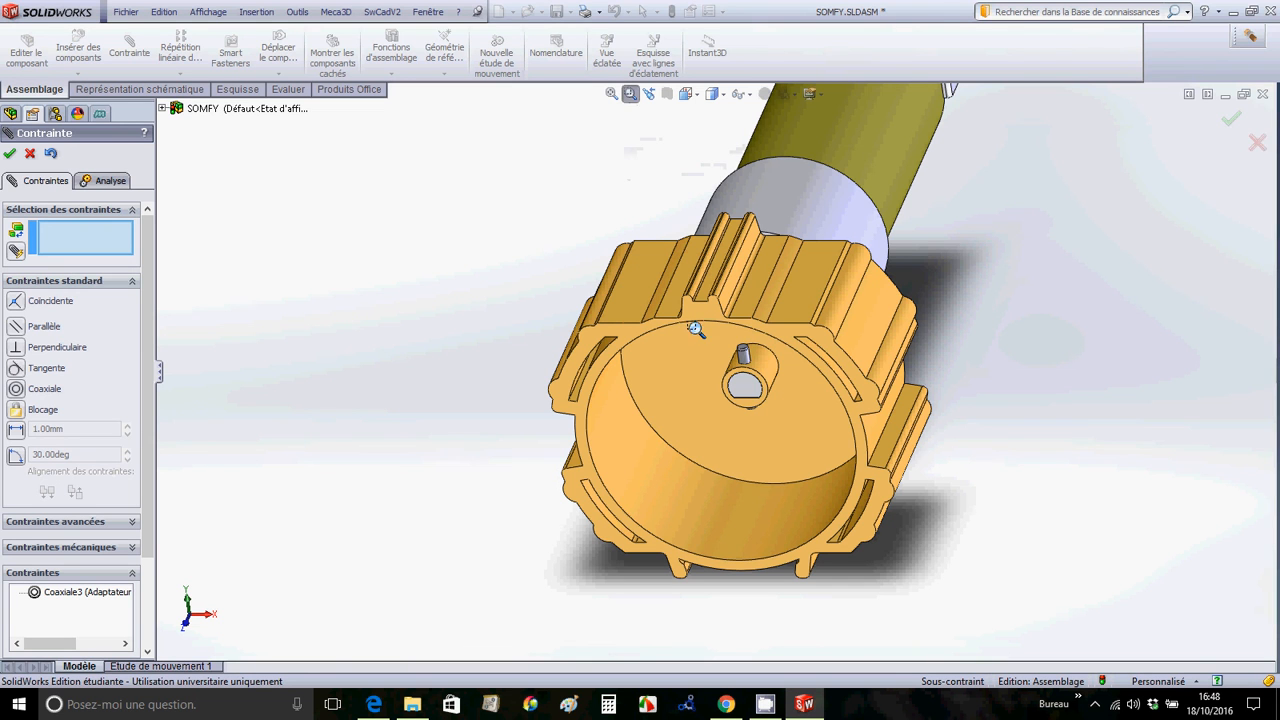
{"action": "left_click_drag", "start_coordinate": [690, 316], "coordinate": [812, 444]}
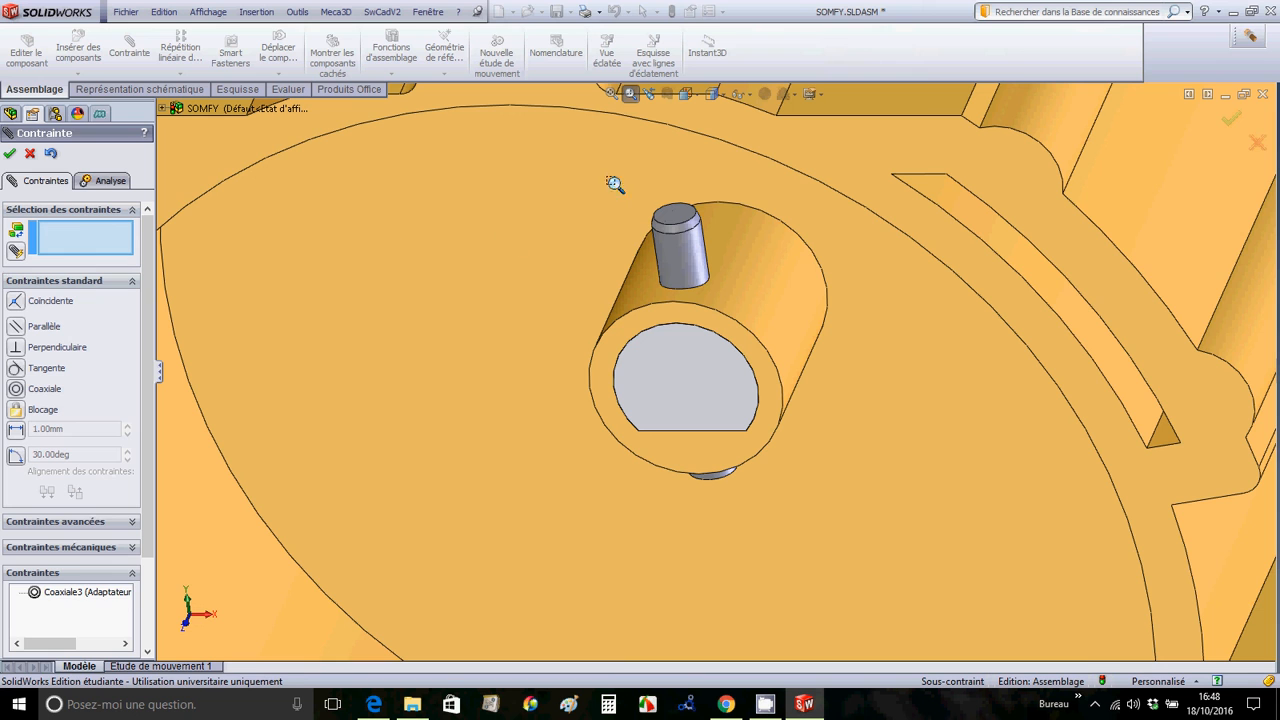
{"action": "left_click", "coordinate": [630, 94]}
{"action": "left_click", "coordinate": [675, 209]}
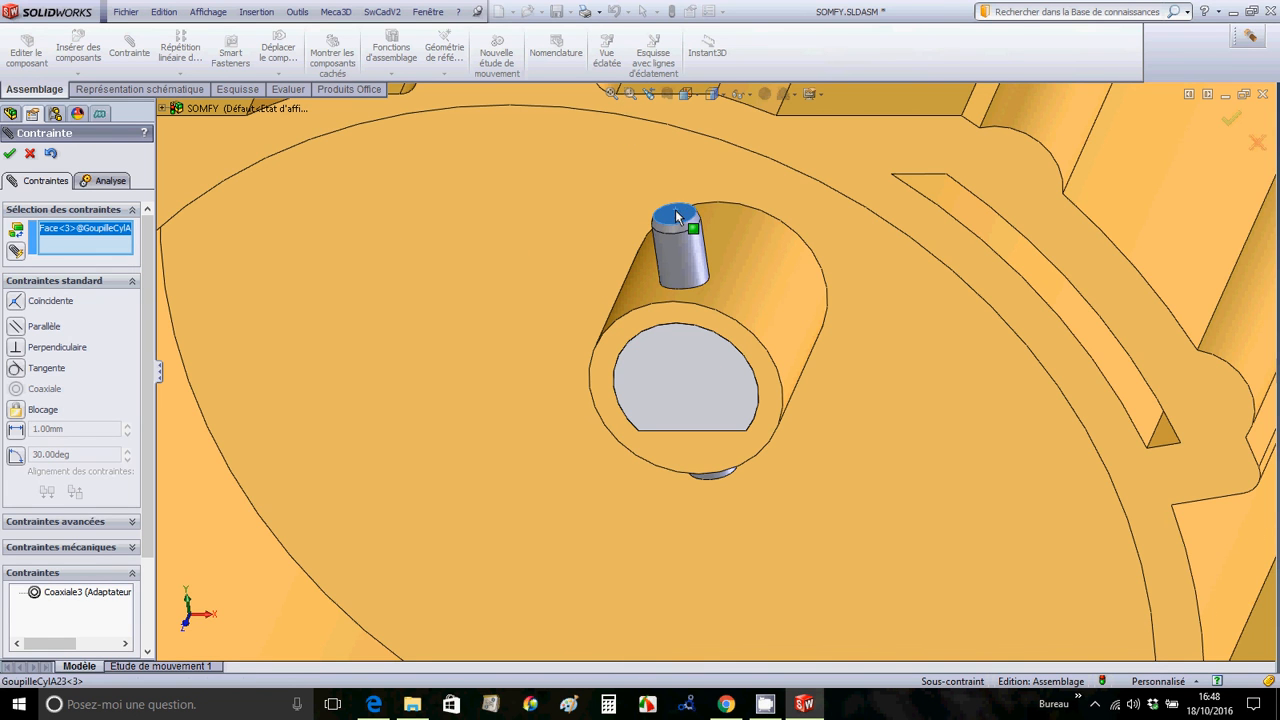
{"action": "left_click", "coordinate": [758, 262]}
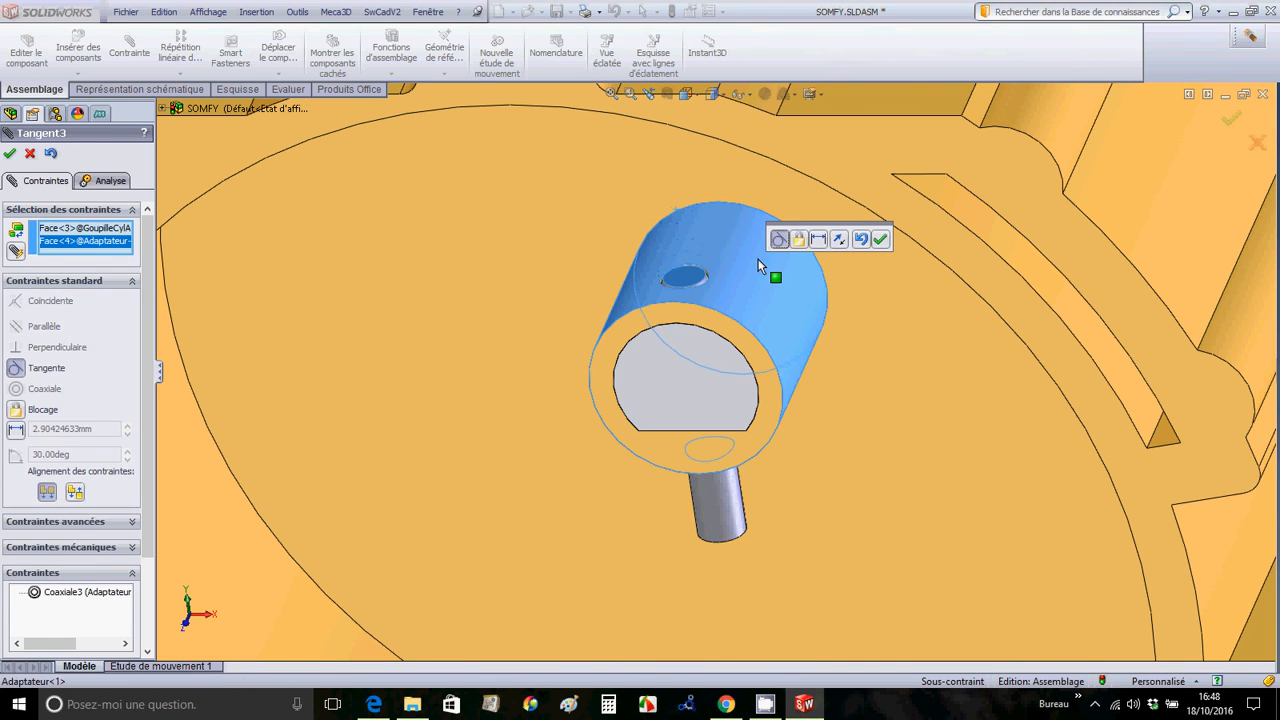
{"action": "left_click", "coordinate": [16, 431]}
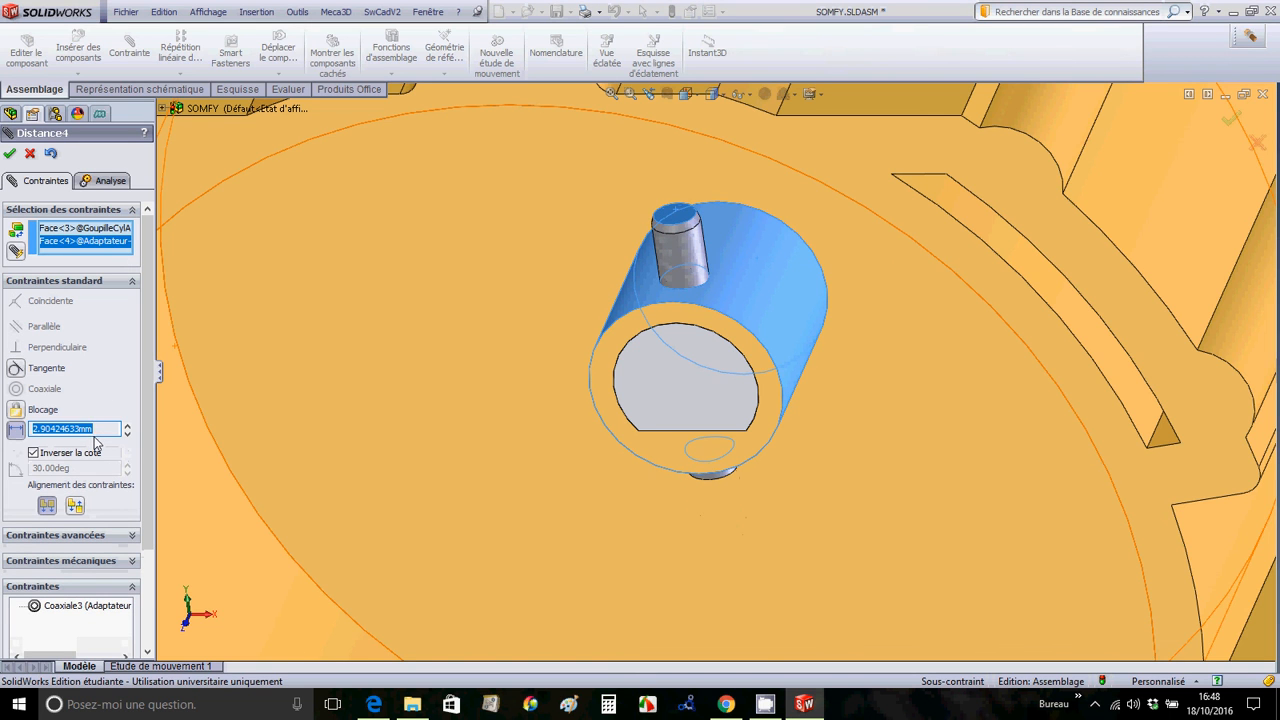
{"action": "type", "text": "2"}
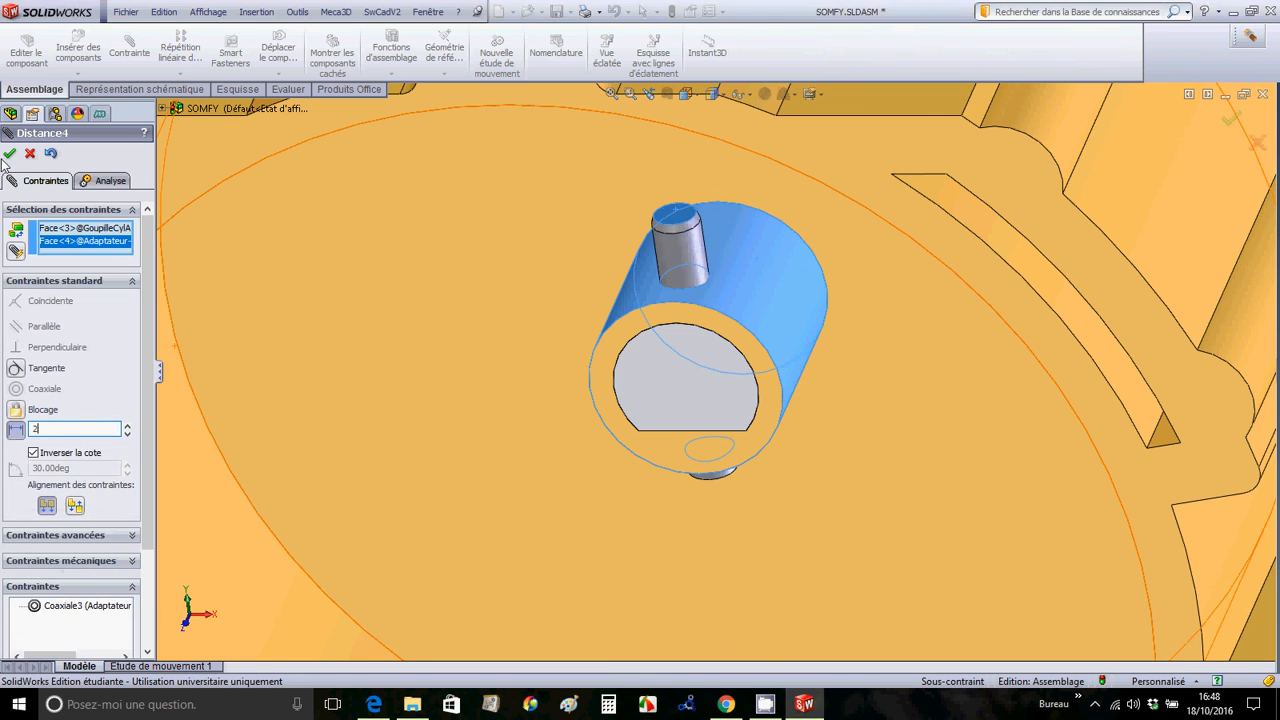
{"action": "left_click", "coordinate": [9, 153]}
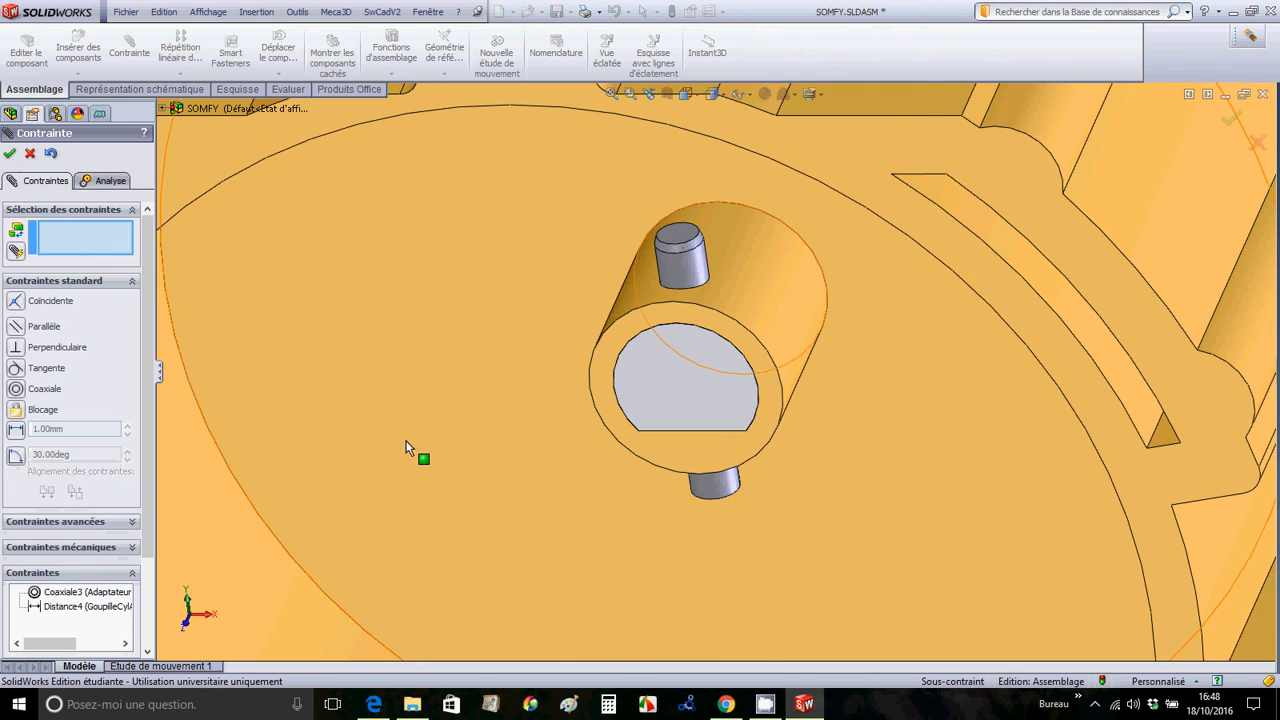
Close the mate command and return to an isometric overview of the adapter and motor.
{"action": "key", "text": "f"}
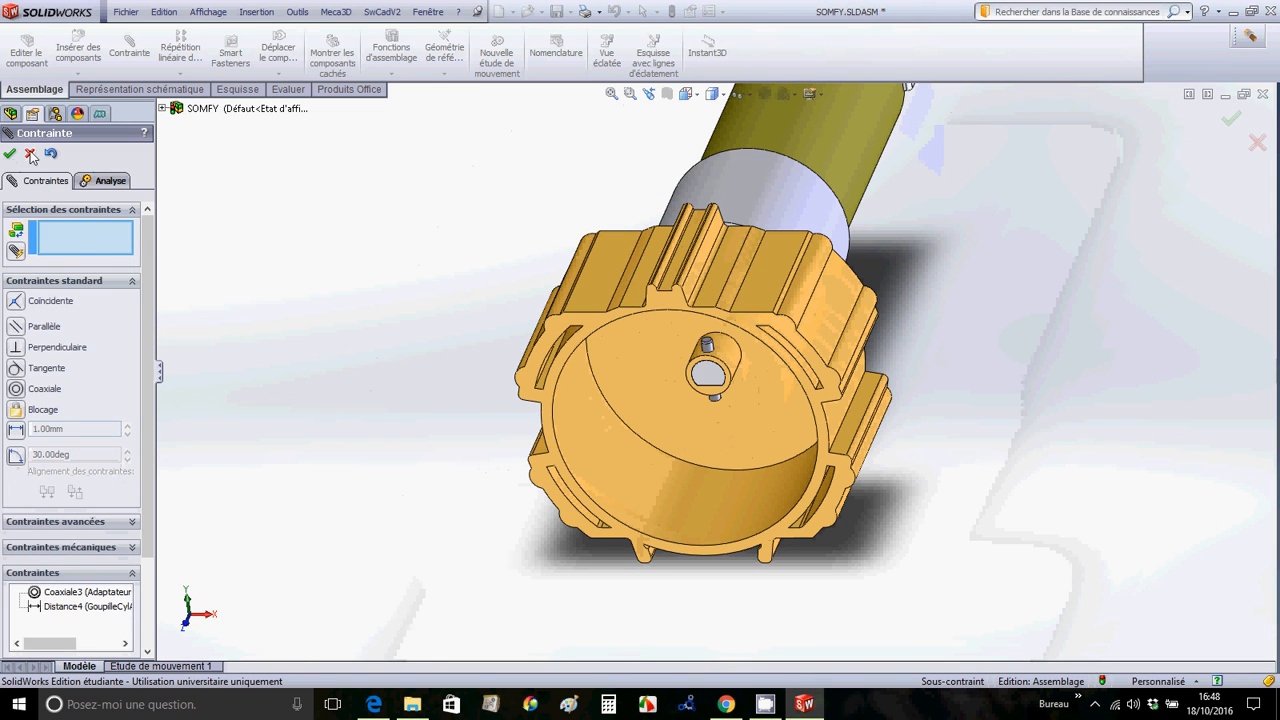
{"action": "left_click", "coordinate": [30, 153]}
{"action": "key", "text": "ctrl+7"}
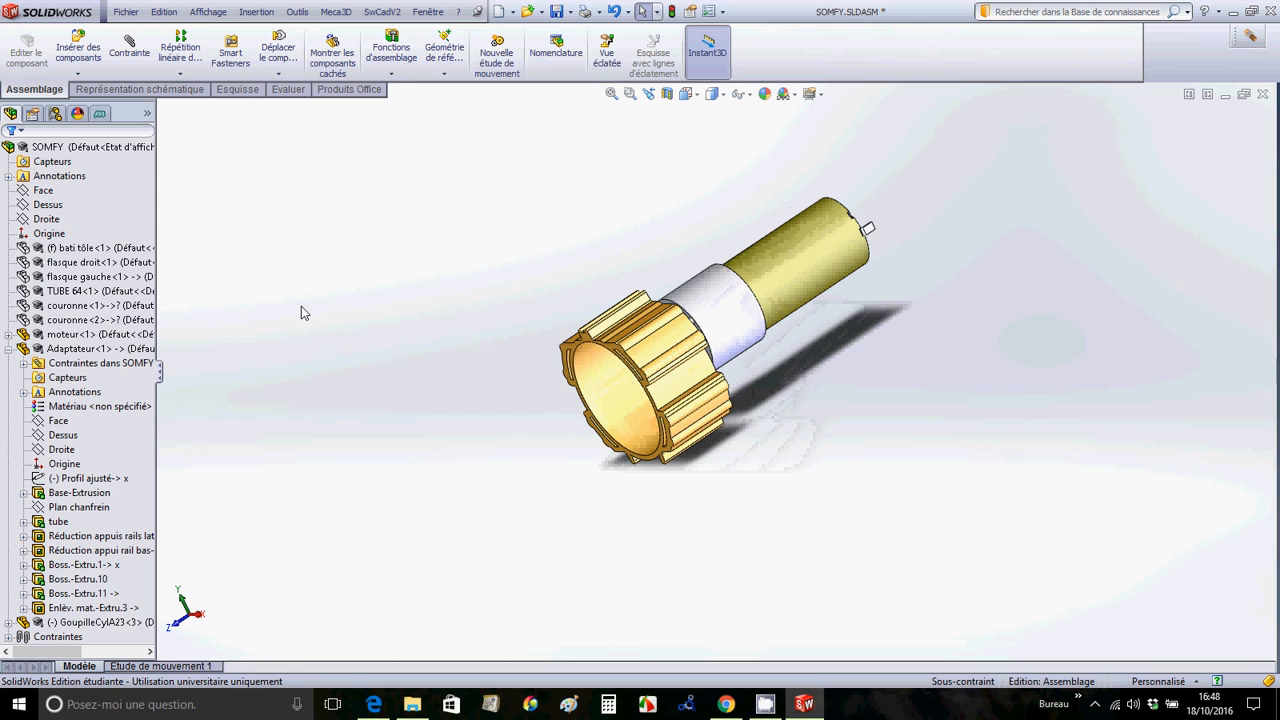
{"action": "middle_click_drag", "start_coordinate": [301, 313], "coordinate": [157, 649]}
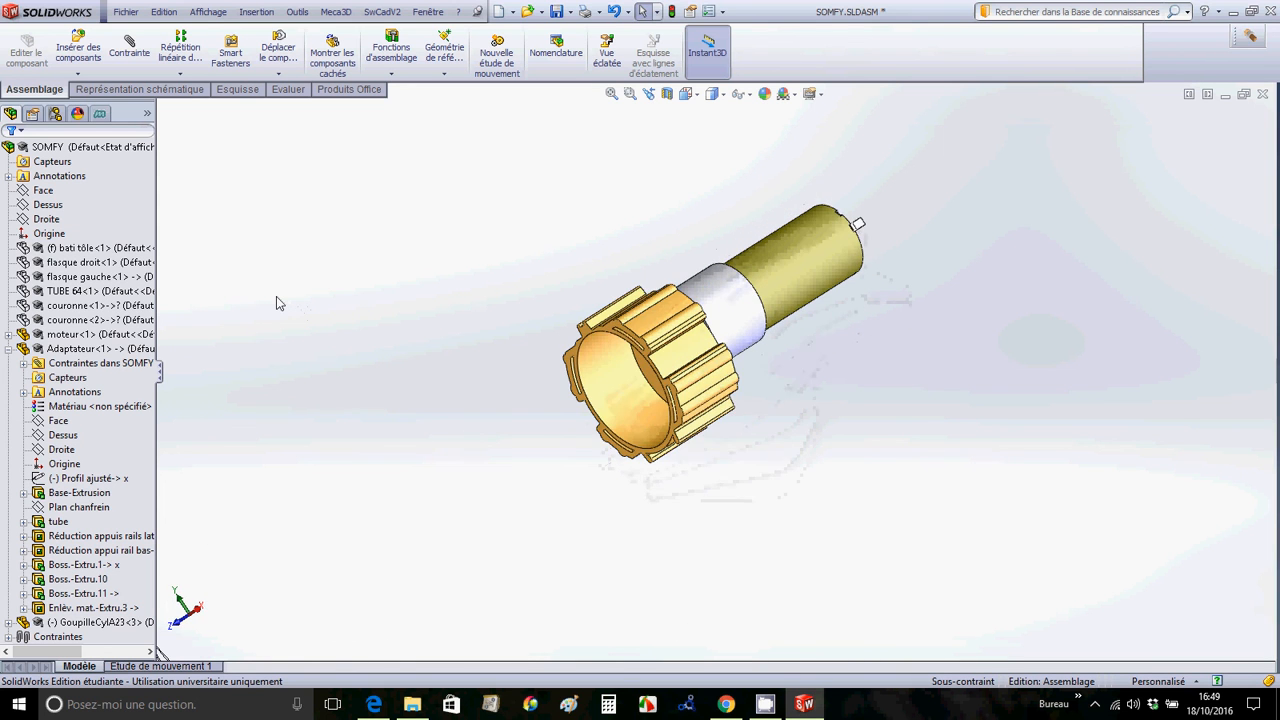